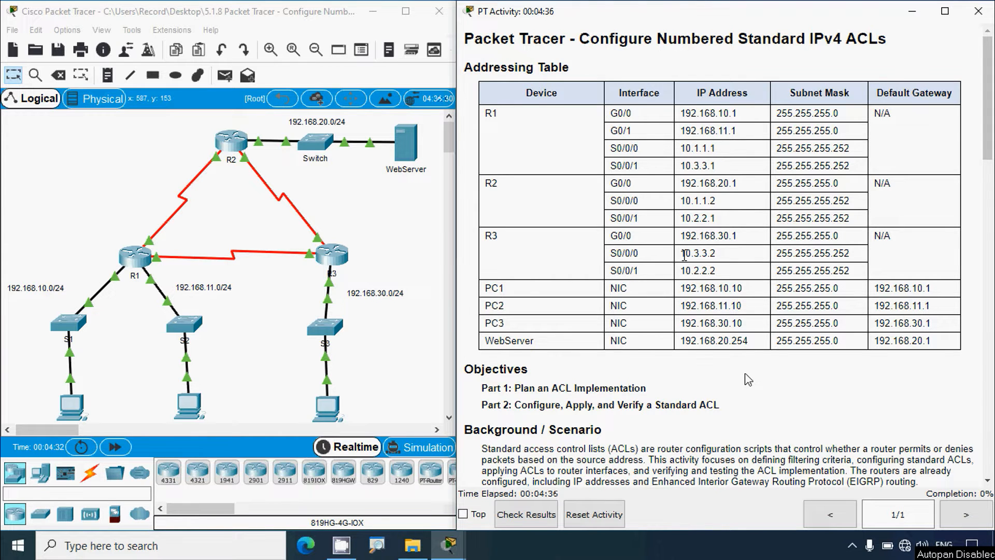
Review the addressing table and open the Command Prompt on PC1
scroll(684, 256, "down", 2)
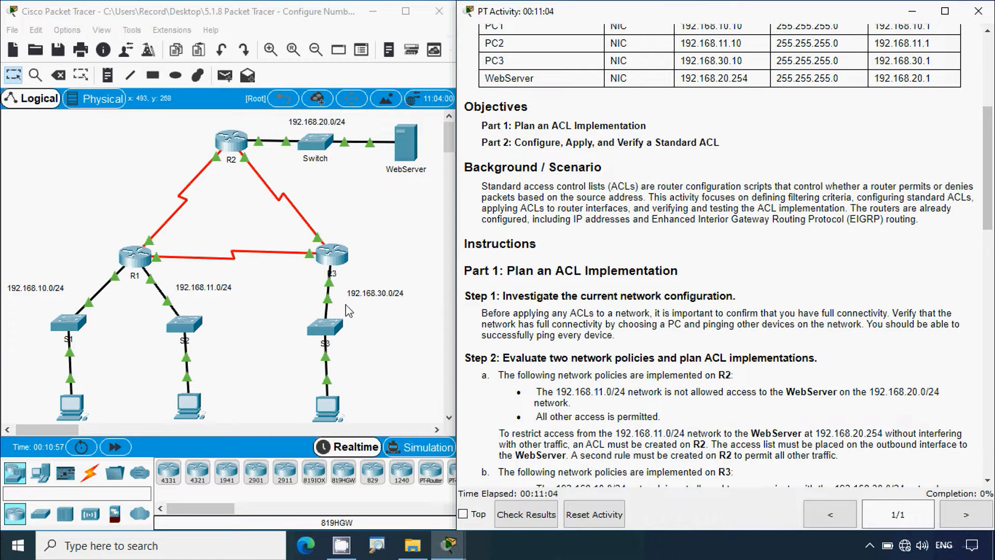
scroll(612, 289, "up", 3)
scroll(611, 288, "up", 4)
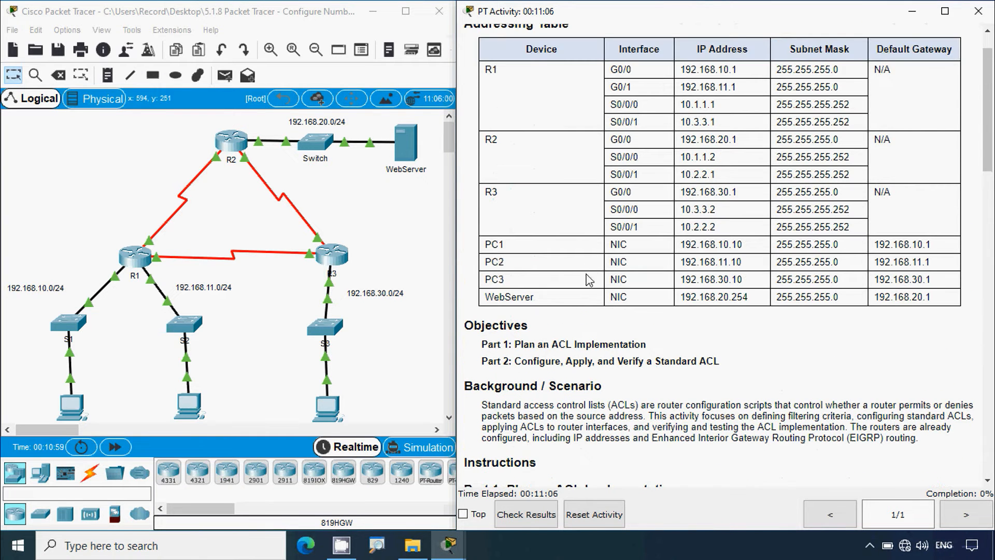
scroll(272, 339, "down", 1)
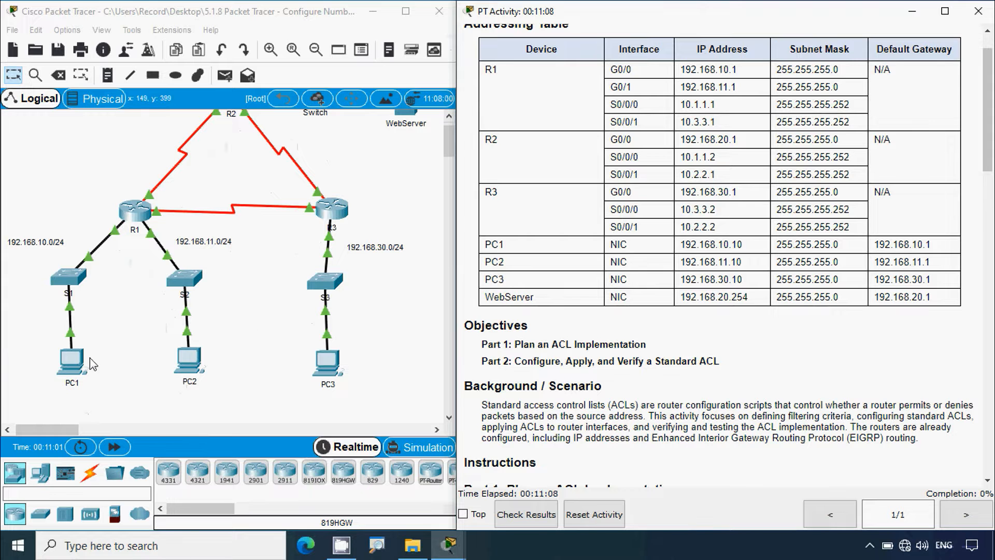
left_click(75, 370)
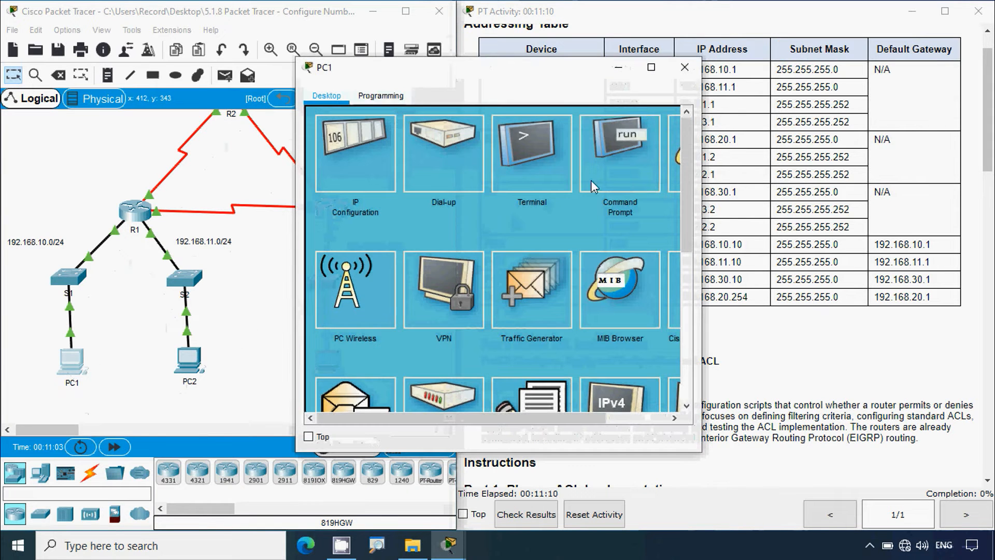
left_click(591, 179)
left_click_drag(461, 87, 322, 65)
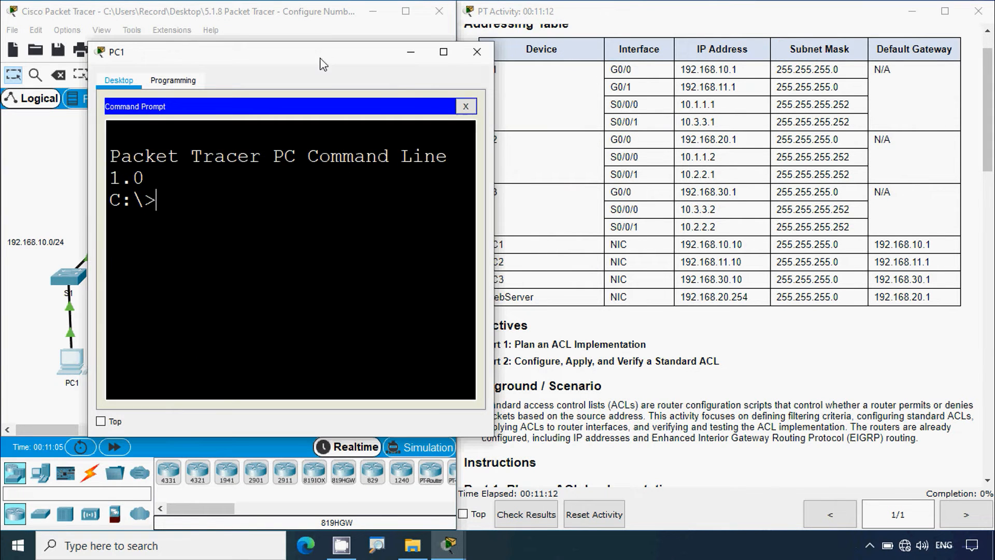
Test connectivity from PC1 to PC2 by pinging 192.168.11.10, copying the address from the addressing table
left_click(666, 272)
left_click_drag(681, 263, 750, 265)
key("ctrl+c")
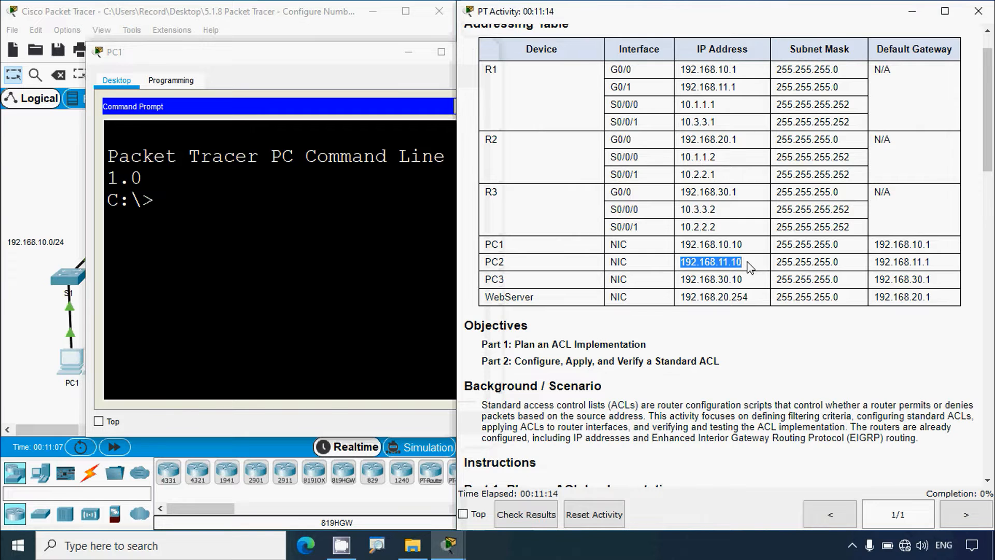
left_click(439, 70)
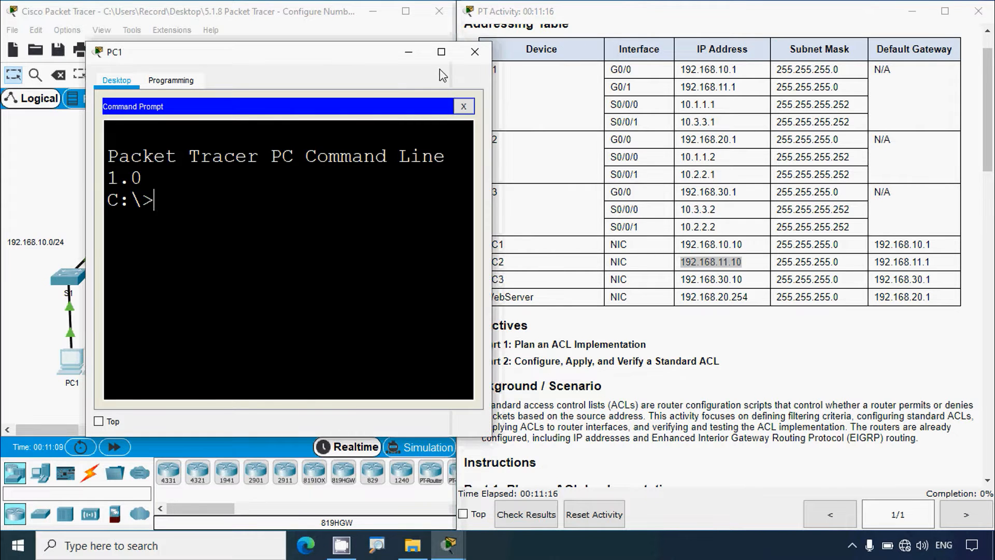
left_click(441, 52)
type("ping")
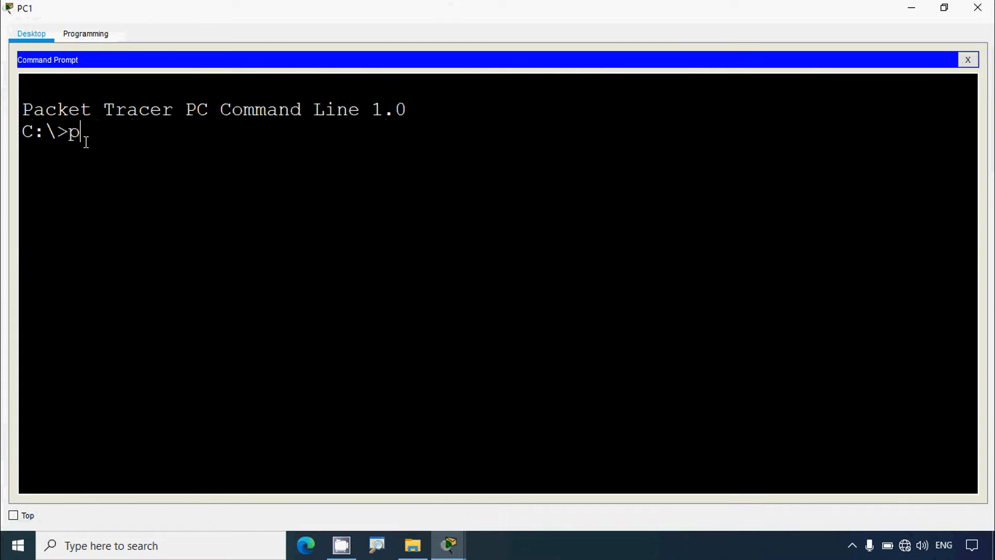
right_click(131, 127)
left_click(144, 157)
key("Return")
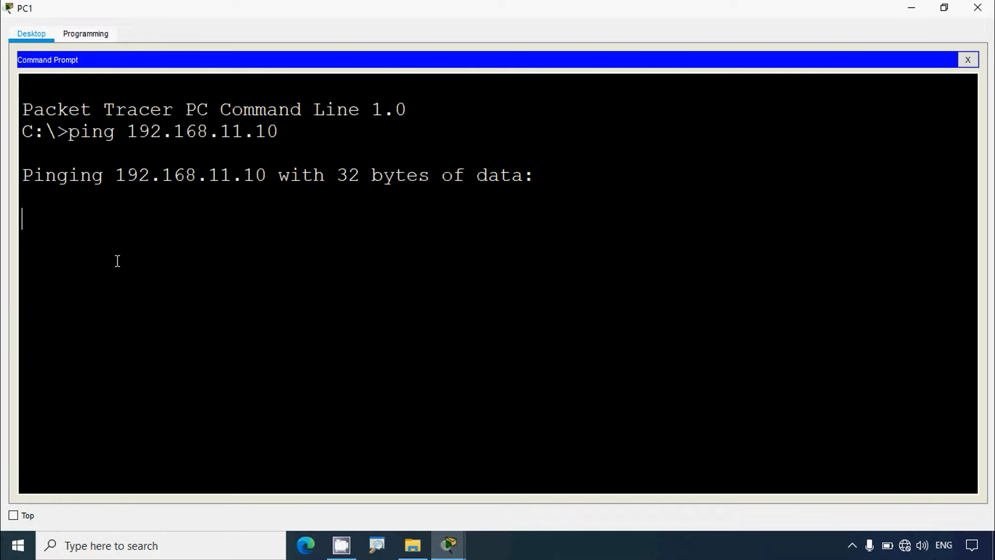
left_click_drag(33, 240, 630, 251)
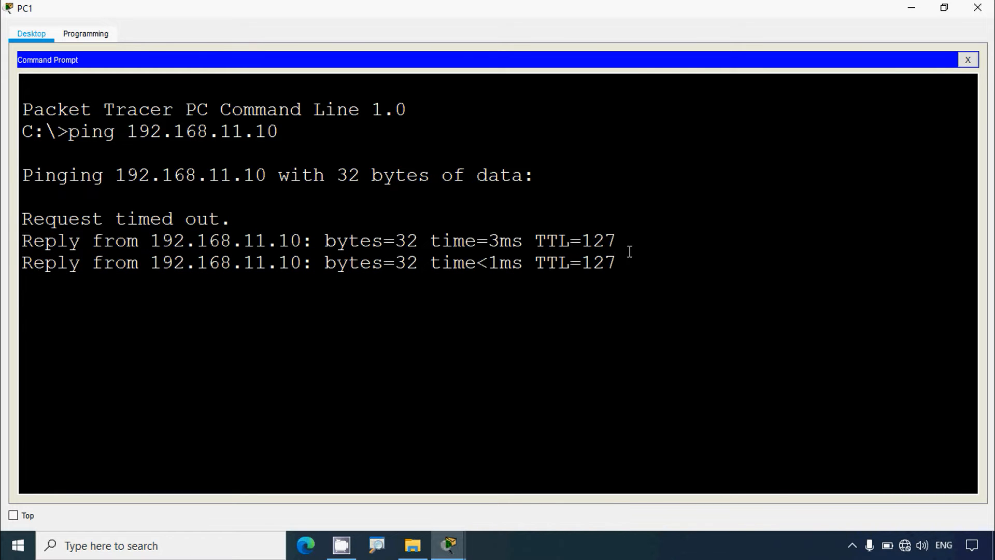
left_click(909, 9)
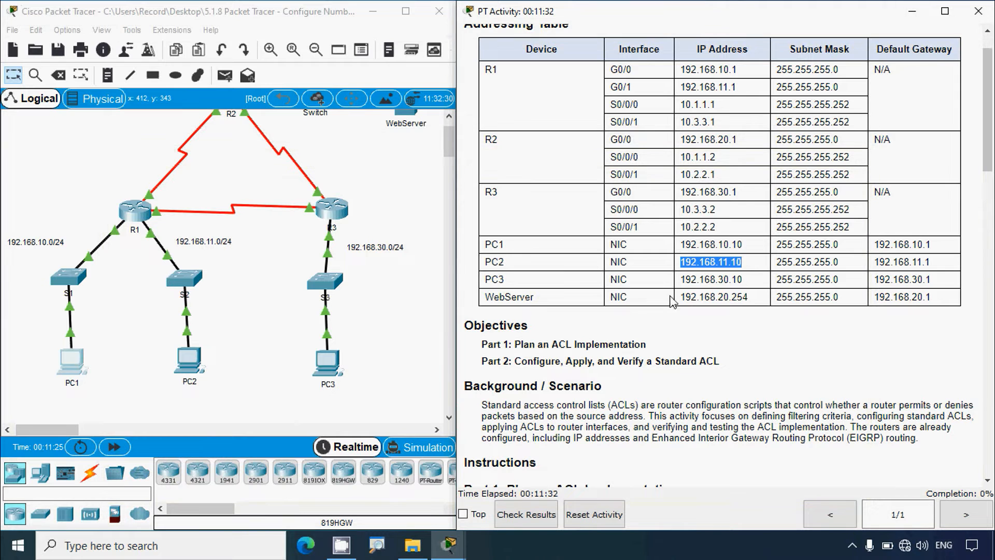
Ping PC3 at 192.168.30.10 from PC1's Command Prompt, using the address from the addressing table
left_click_drag(680, 279, 744, 281)
key("ctrl+c")
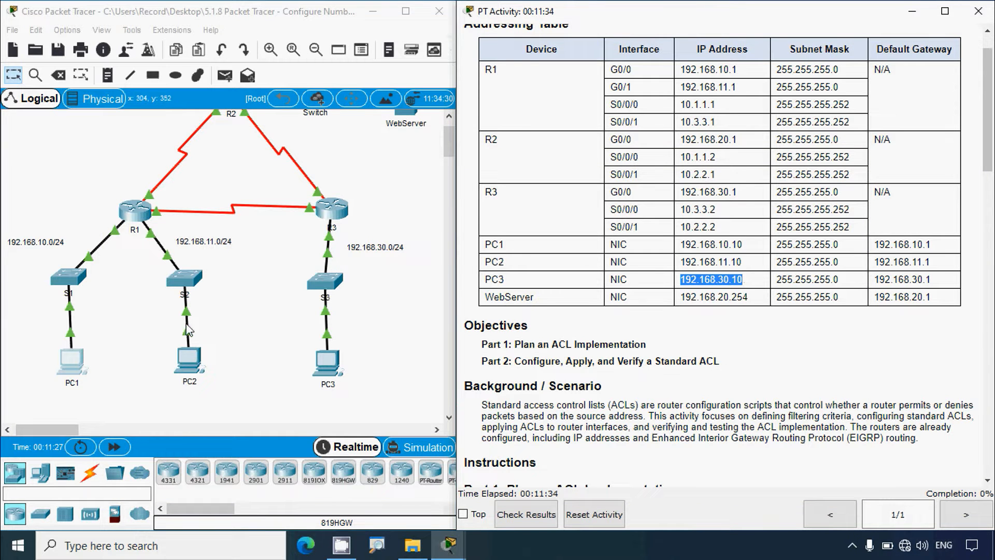
left_click(83, 365)
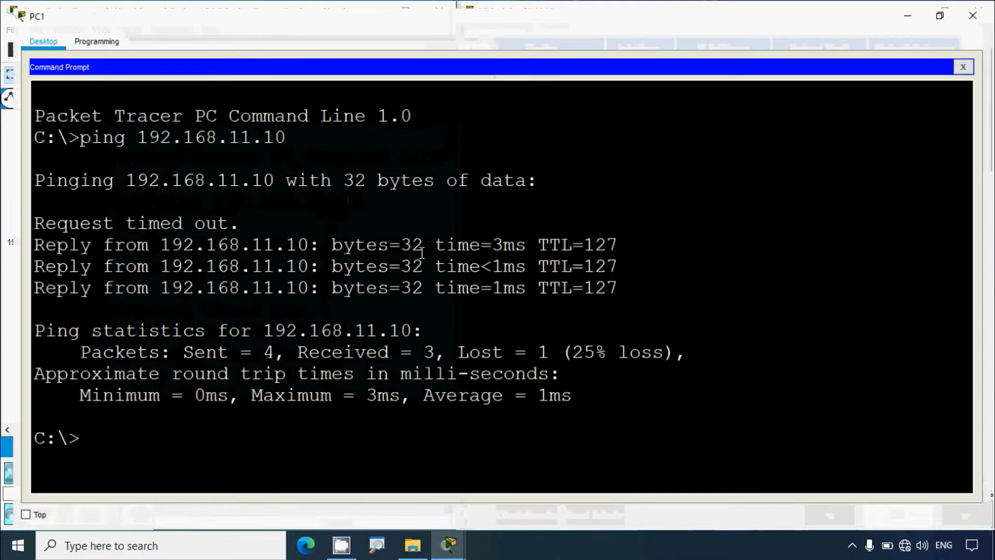
left_click(98, 440)
type("ping")
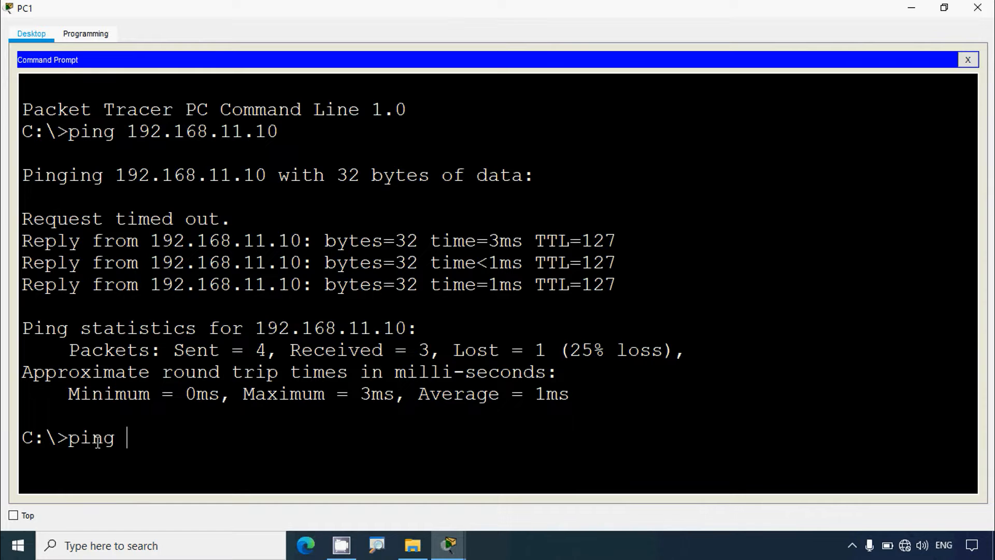
key("ctrl+v")
key("Return")
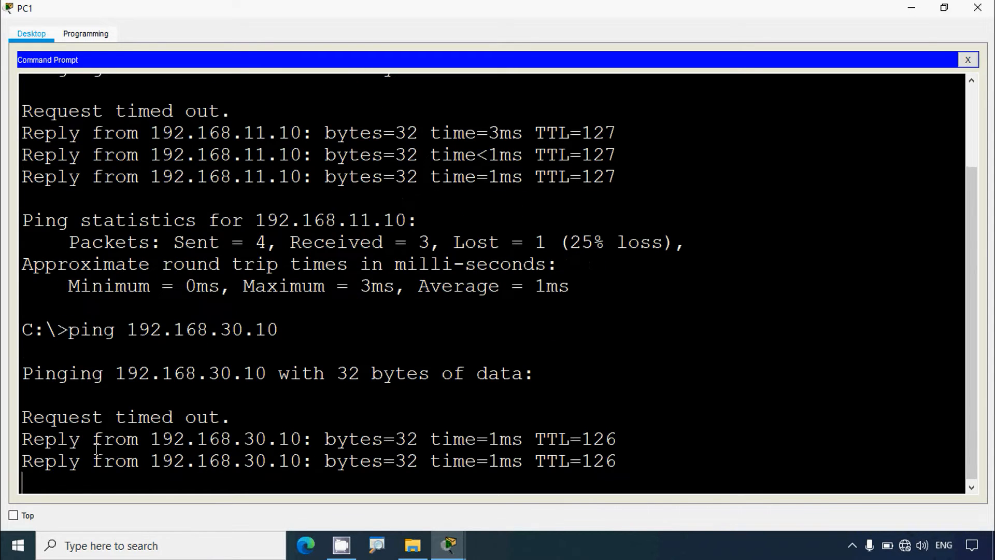
left_click(912, 8)
Ping the WebServer at 192.168.20.254 from PC1 and close the PC1 window
scroll(362, 270, "up", 1)
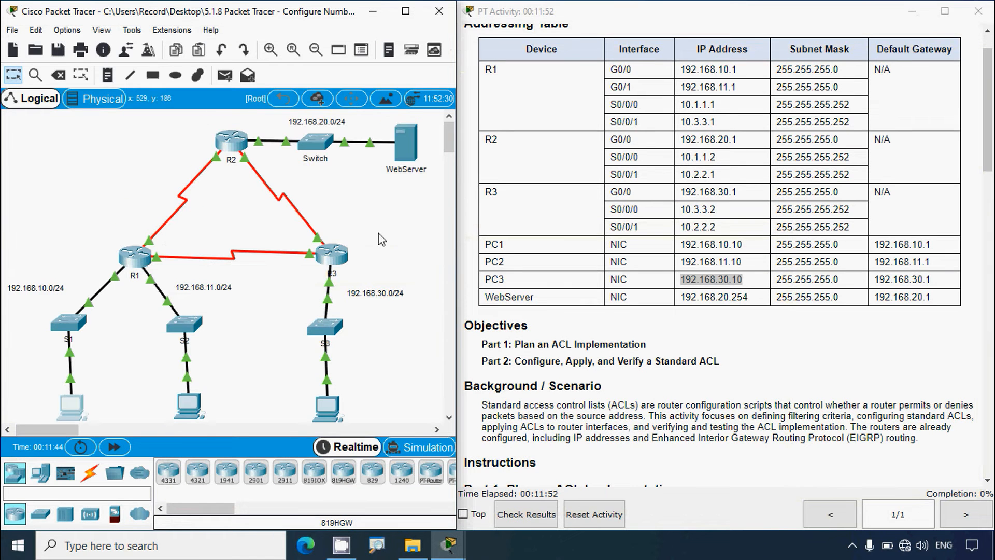
left_click_drag(680, 297, 748, 301)
key("ctrl+c")
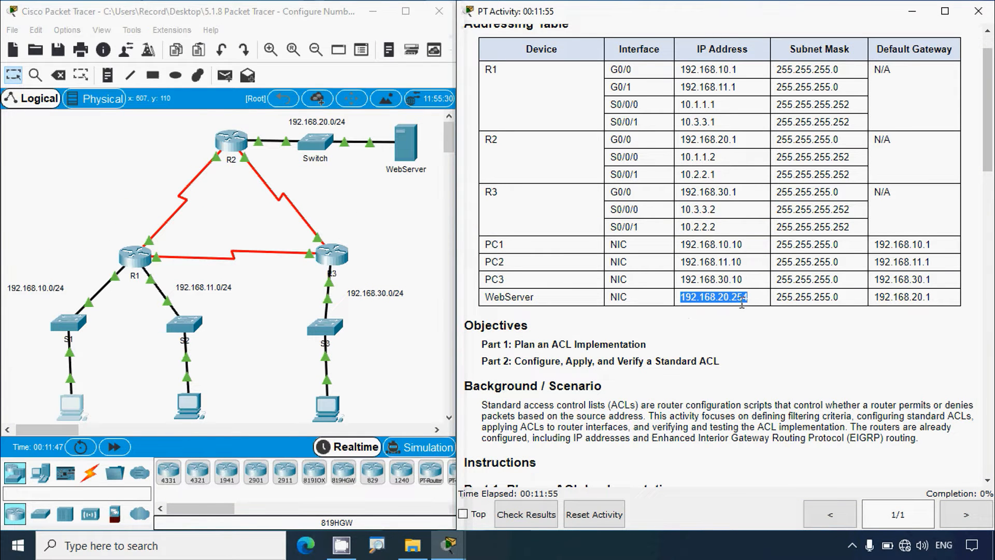
left_click(73, 409)
left_click(441, 51)
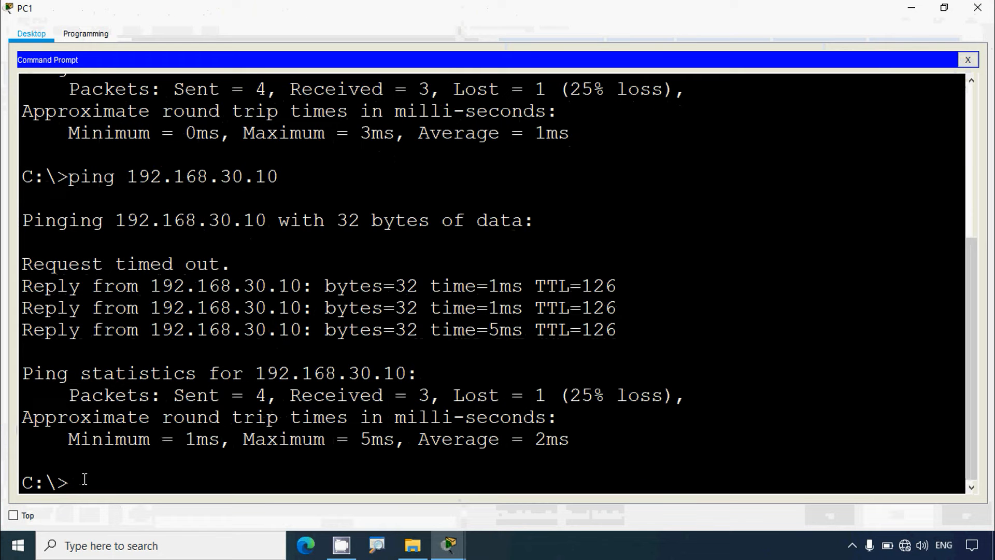
type("ping")
right_click(166, 481)
left_click(182, 505)
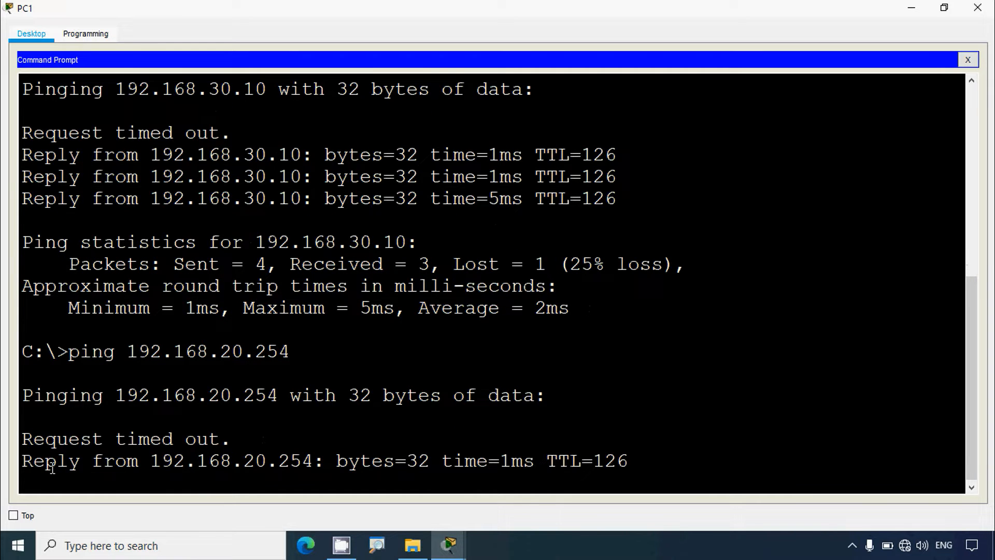
left_click_drag(56, 453, 284, 439)
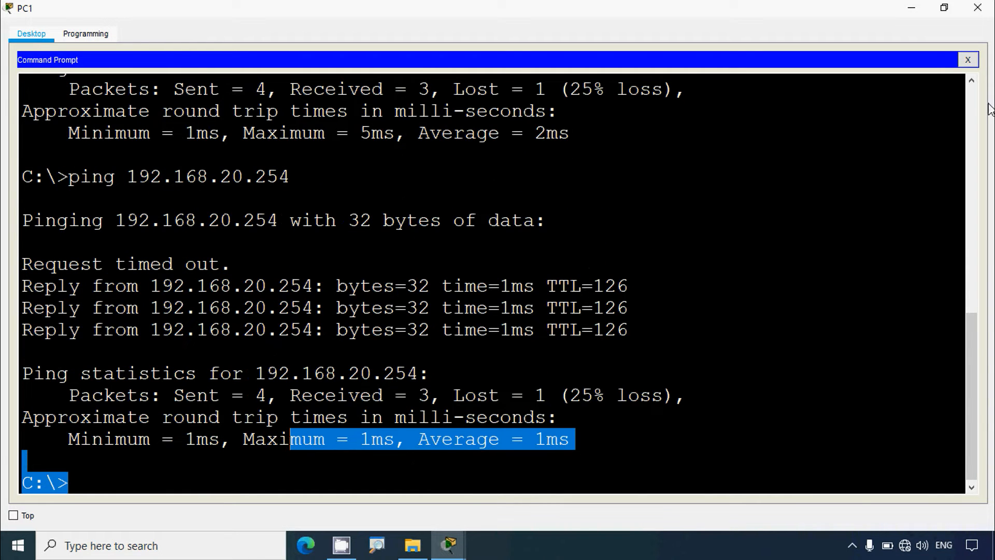
left_click(977, 7)
Read the network policies for R2 and R3 in Part 1 and compare them with the networks in the topology
scroll(625, 407, "down", 5)
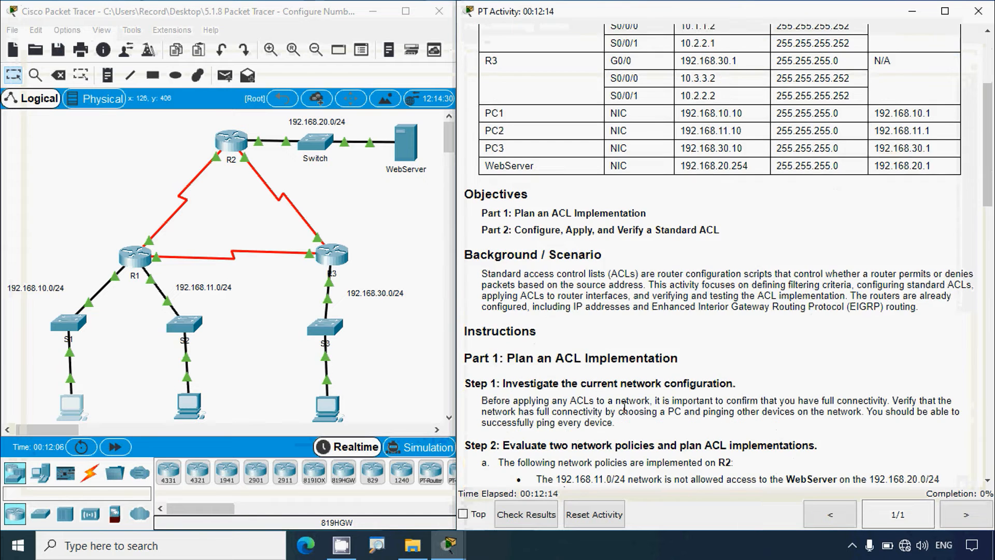
scroll(625, 407, "down", 3)
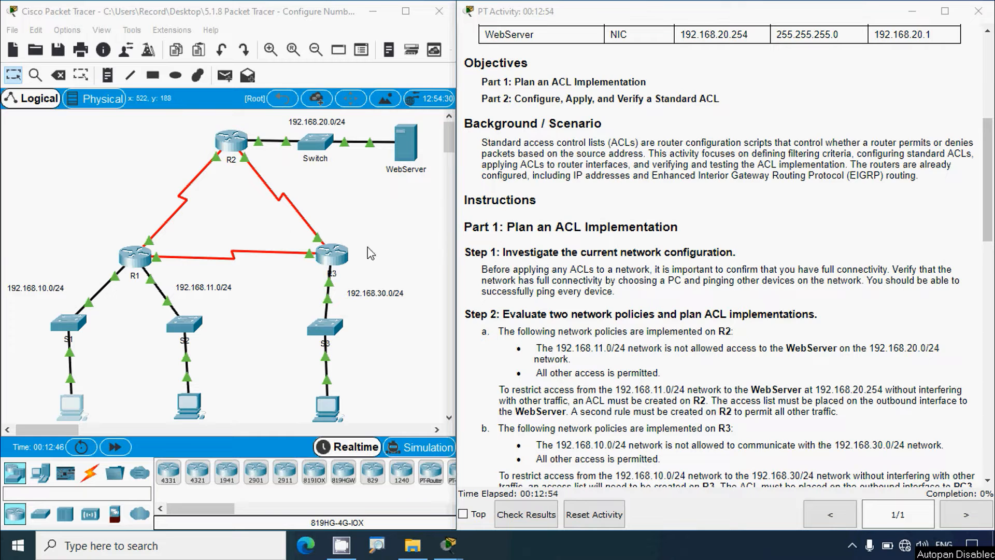
left_click(547, 328)
scroll(547, 328, "down", 2)
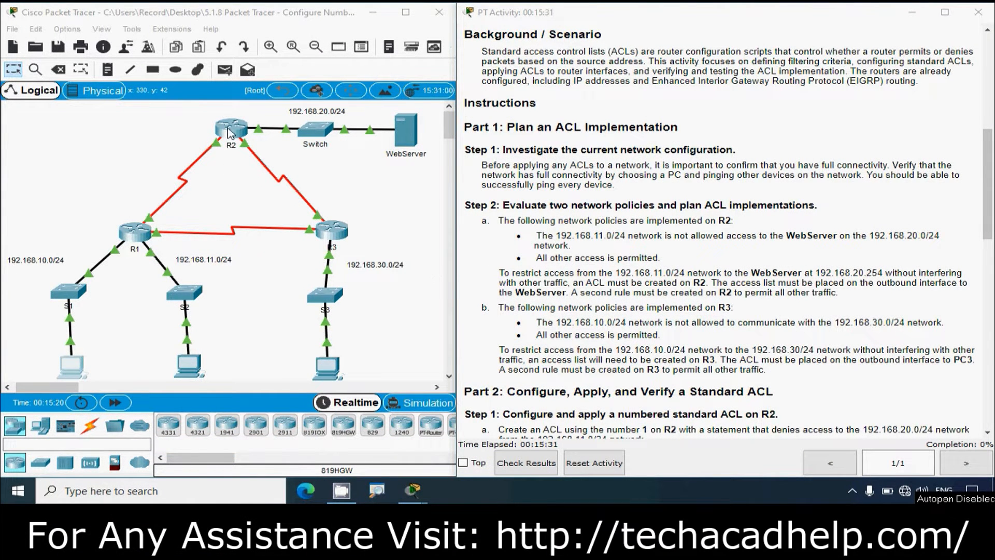
scroll(197, 259, "down", 2)
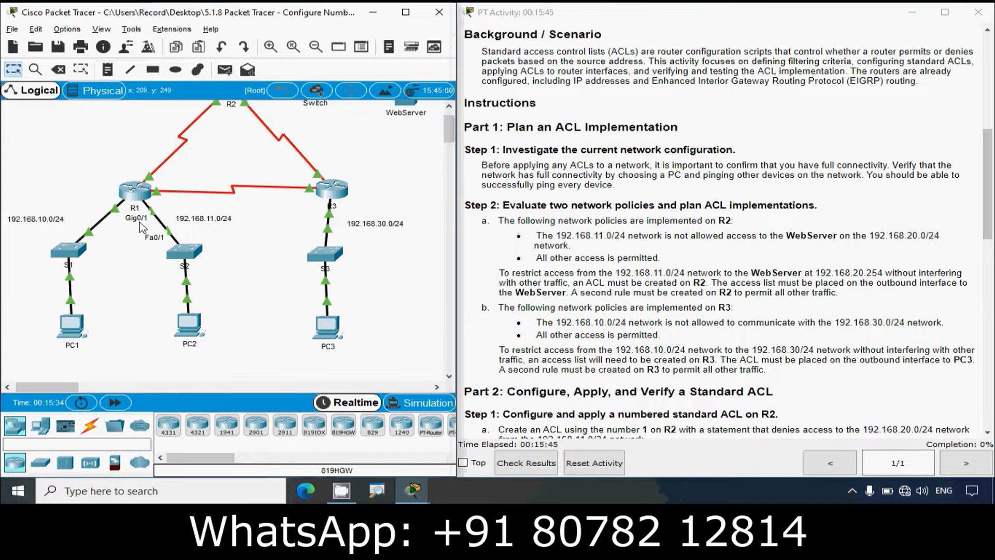
scroll(188, 277, "up", 1)
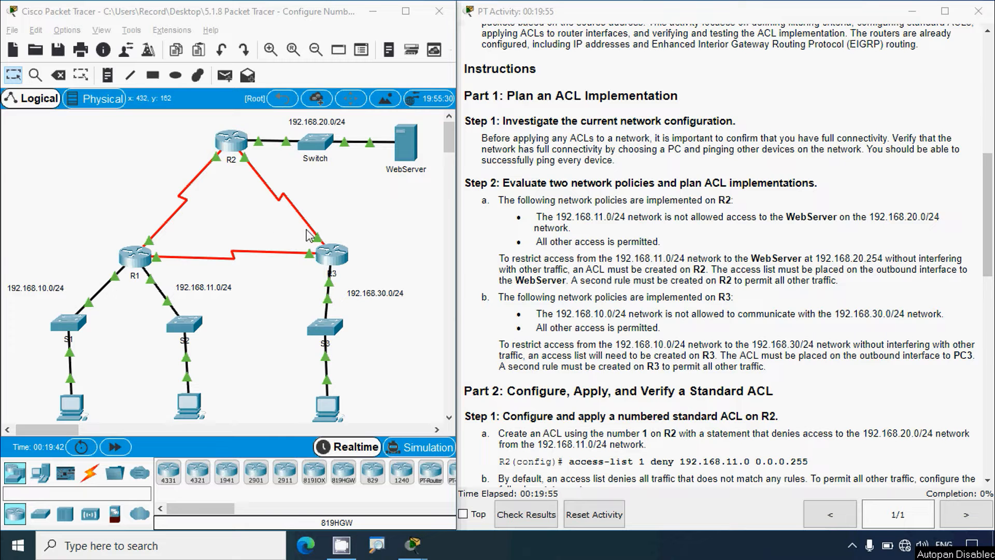
left_click(556, 314)
scroll(537, 274, "down", 1)
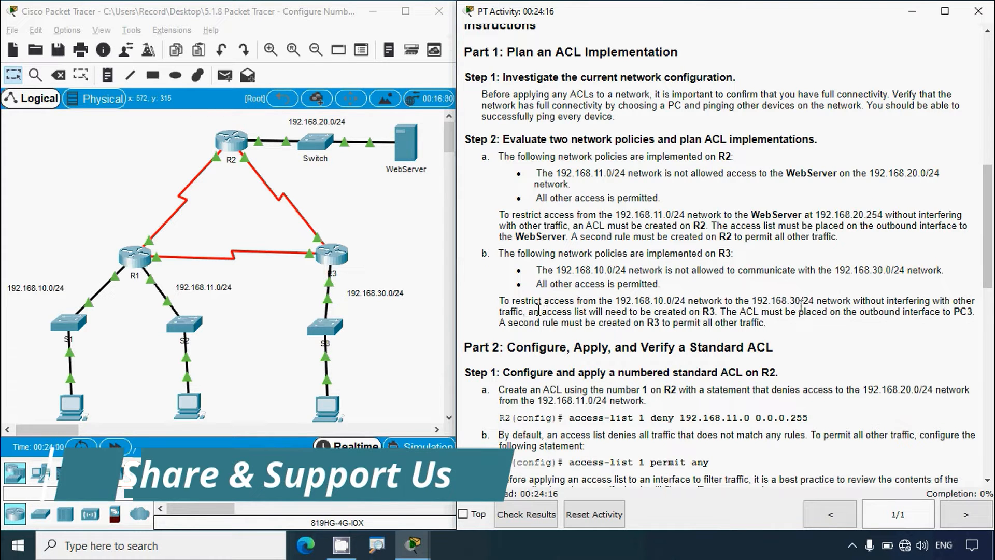
left_click_drag(802, 301, 783, 302)
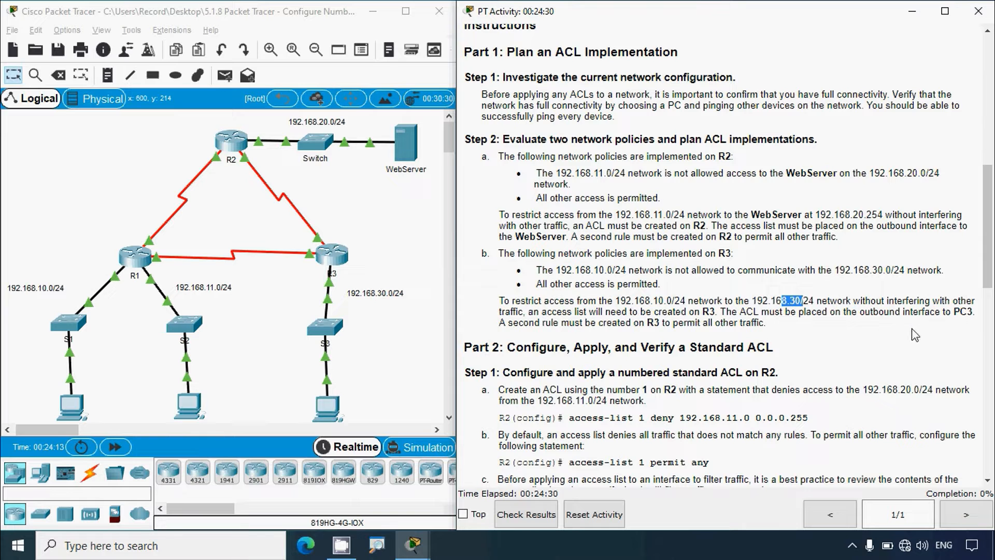
left_click(388, 358)
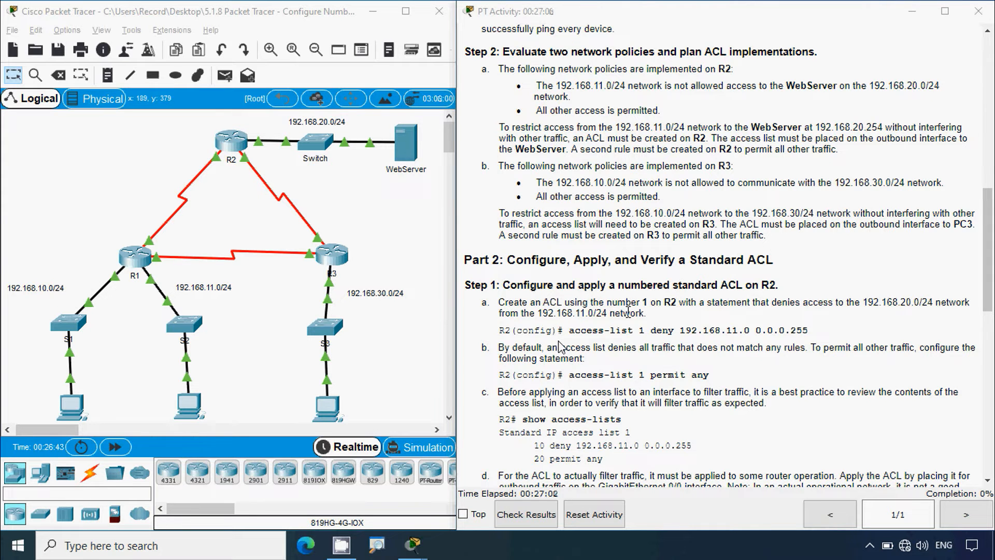
Examine the Part 2 instructions for creating and applying numbered standard ACL 1 on R2, including the deny statement's wildcard mask
scroll(606, 311, "down", 3)
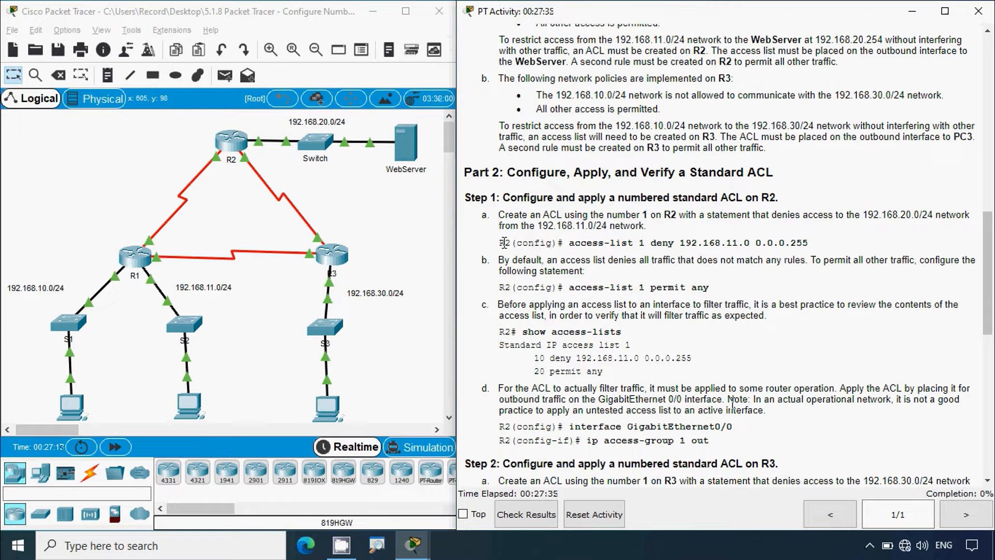
left_click_drag(504, 243, 785, 243)
left_click(623, 247)
left_click(647, 244)
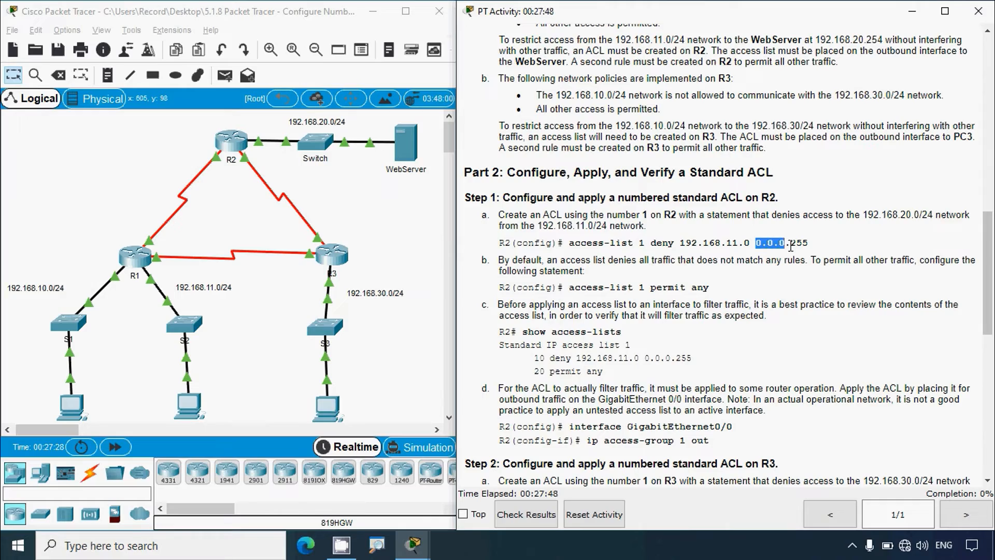
left_click(815, 246)
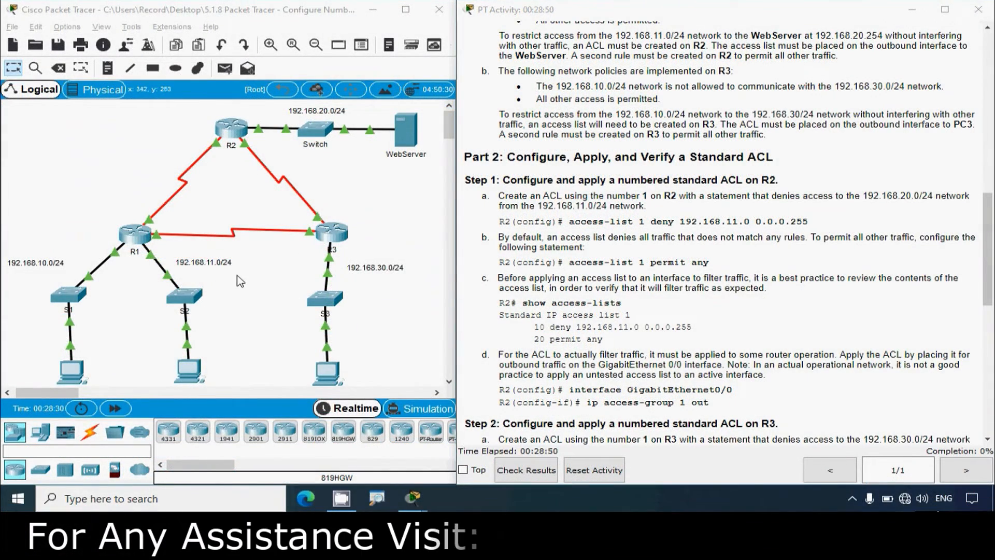
Open R2's command line and enter global configuration mode with enable and conf t
left_click(231, 127)
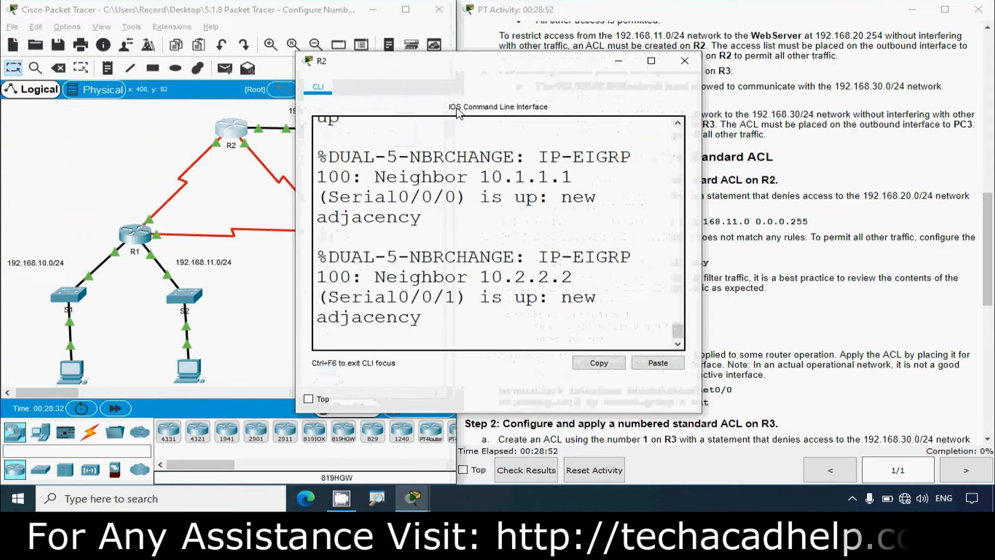
left_click(651, 61)
key("Return")
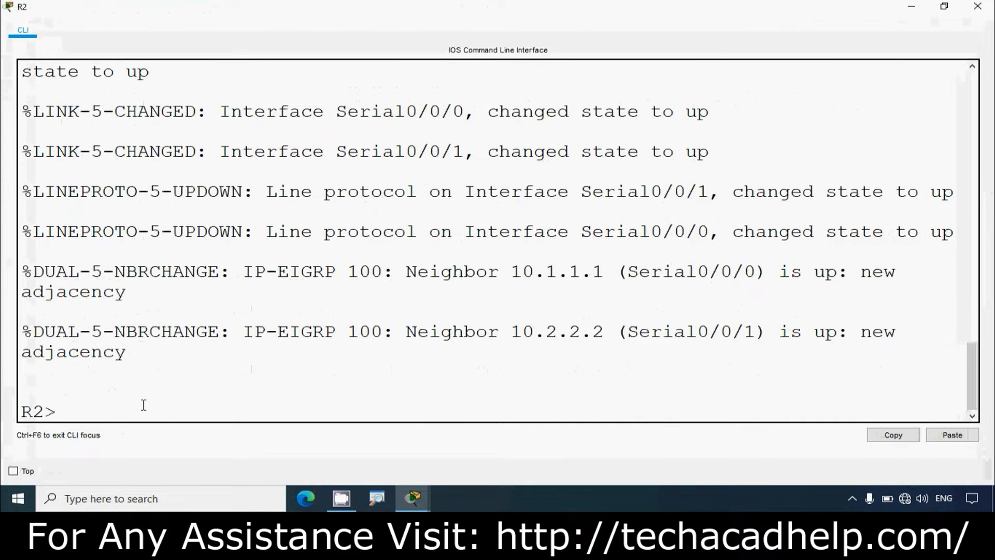
type("enable")
key("Return")
type("c")
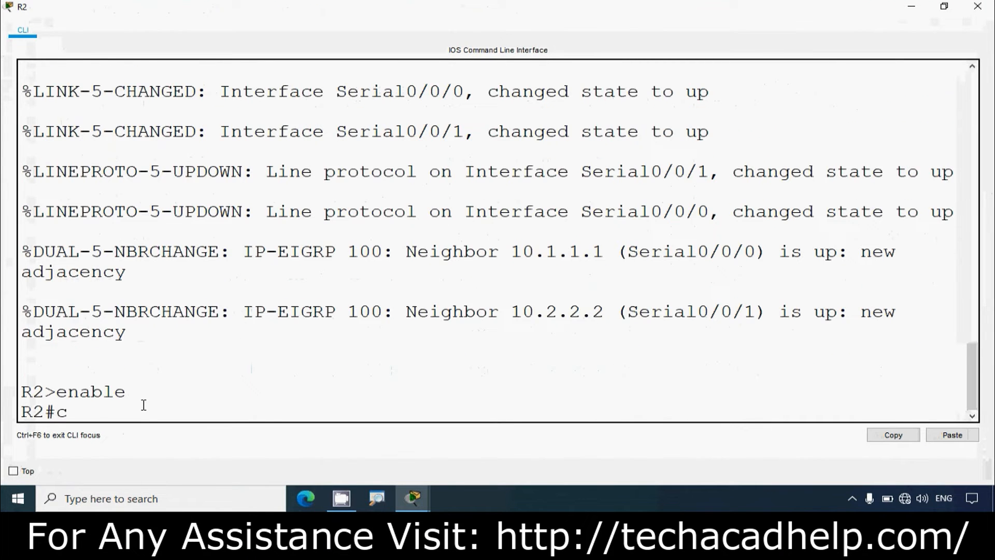
type("onf t")
key("Return")
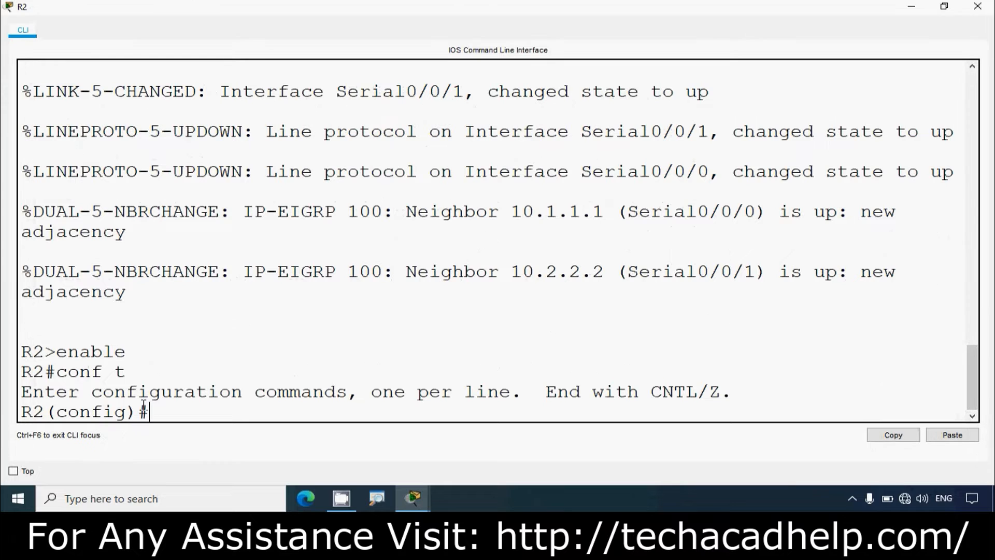
Start an access-list 1 command on R2, using context help to check the ACL number ranges and the available actions
type("access-list")
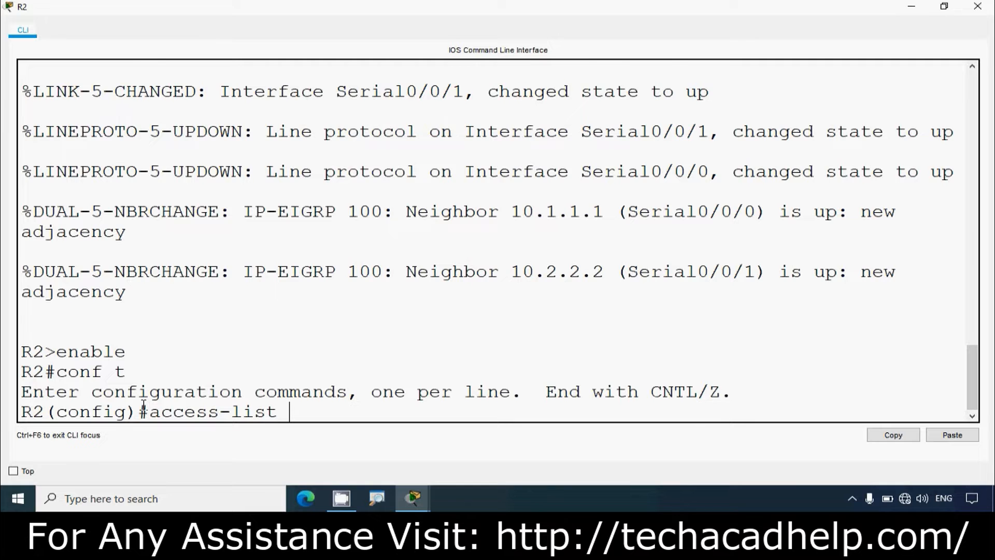
type(" ?")
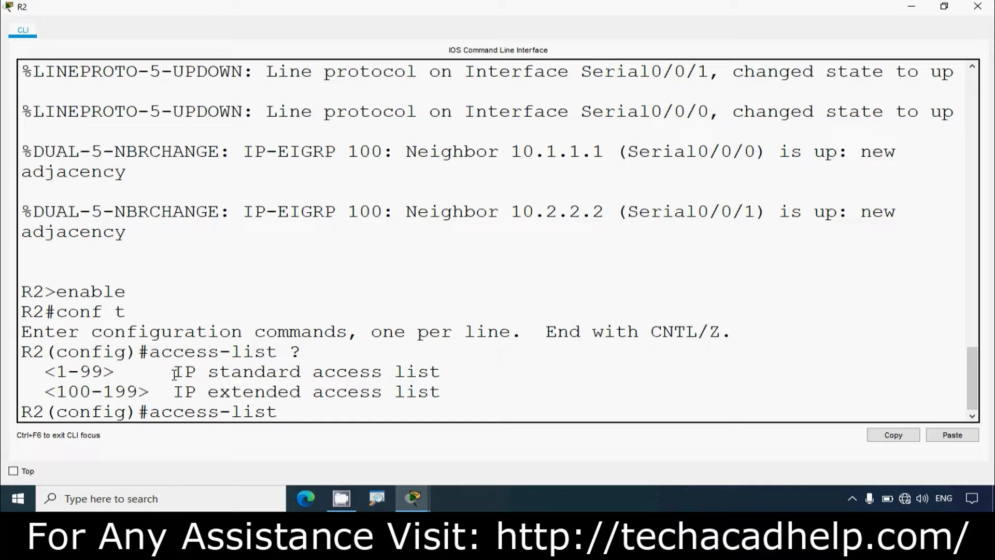
left_click_drag(175, 372, 432, 375)
left_click(343, 411)
type("1 ?")
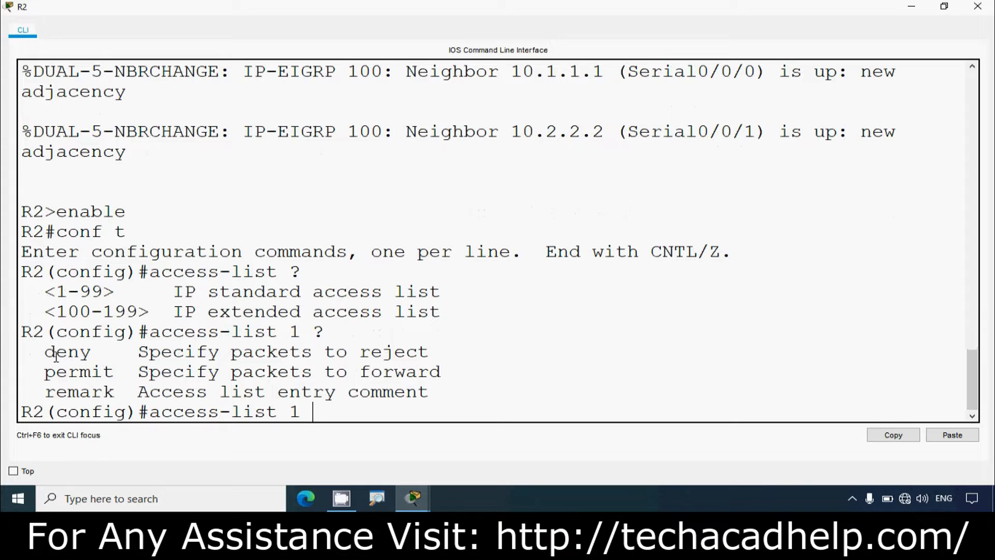
left_click_drag(44, 354, 124, 357)
left_click_drag(56, 371, 137, 372)
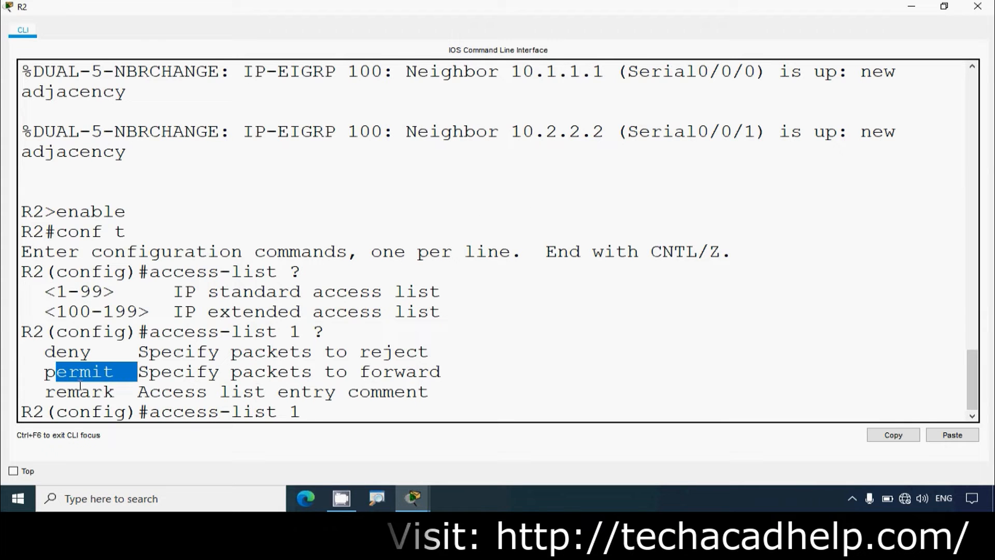
left_click_drag(46, 392, 114, 390)
left_click(367, 411)
Add a deny statement to access list 1 for network 192.168.11.0 with wildcard 0.0.0.255, checking the syntax help and the topology
type("d")
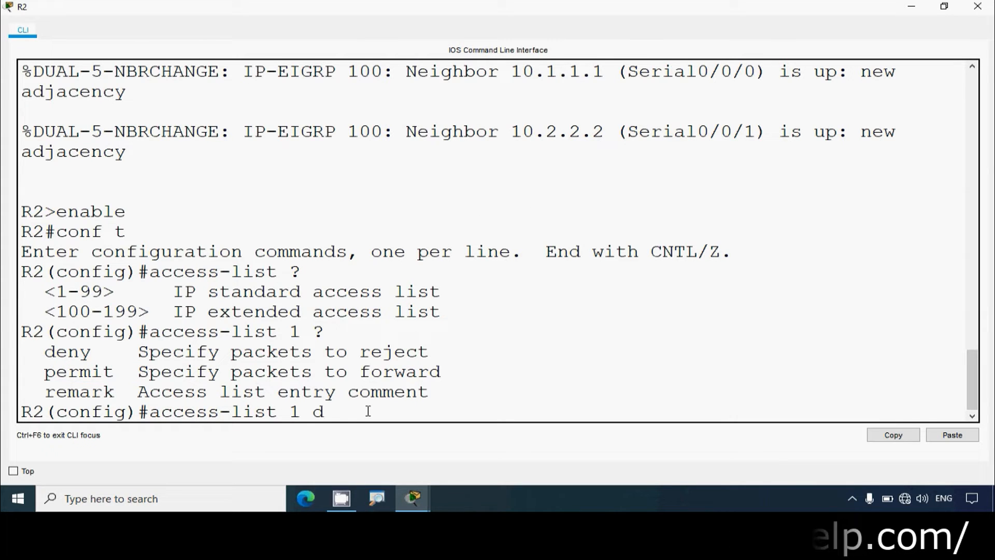
type("eny")
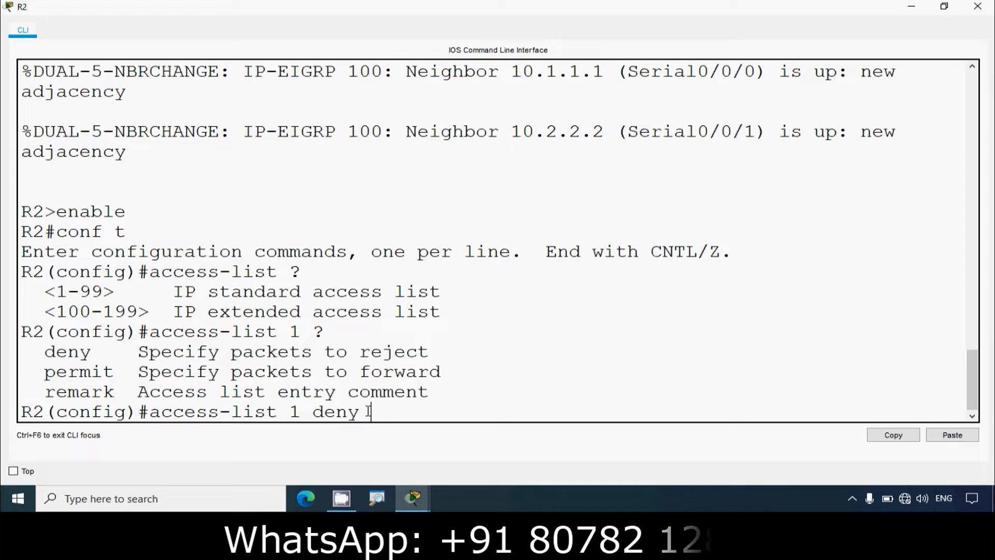
type(" ?")
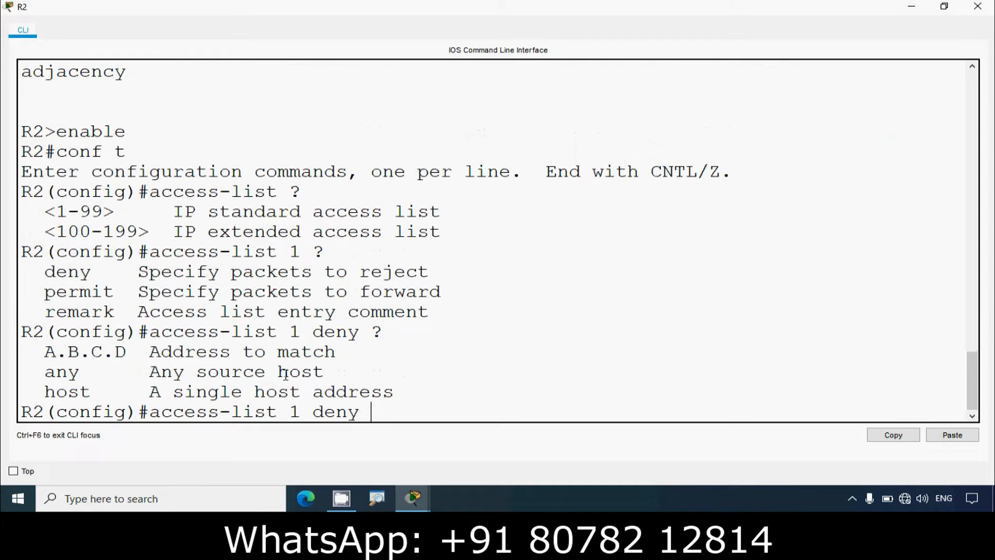
left_click_drag(154, 354, 336, 354)
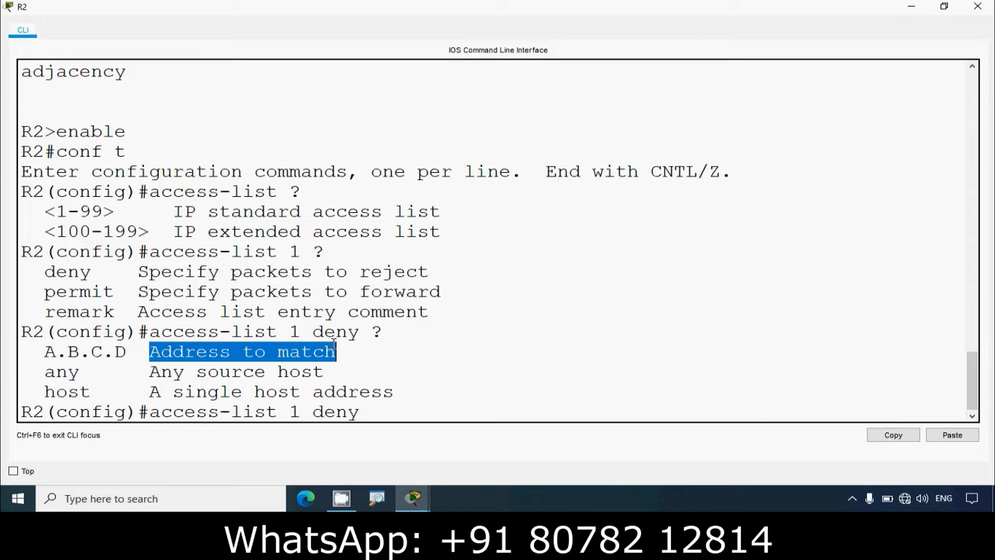
left_click(375, 412)
left_click(911, 6)
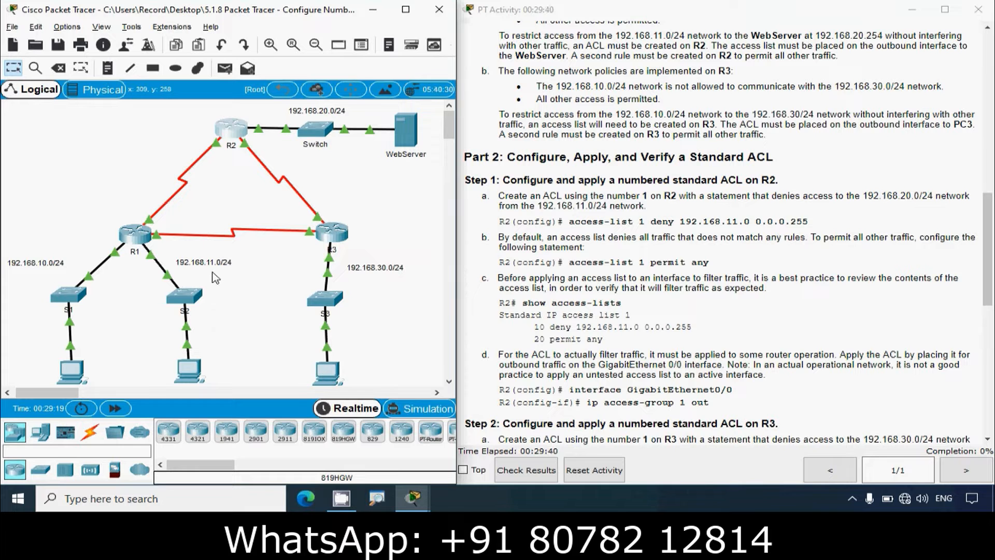
left_click(237, 130)
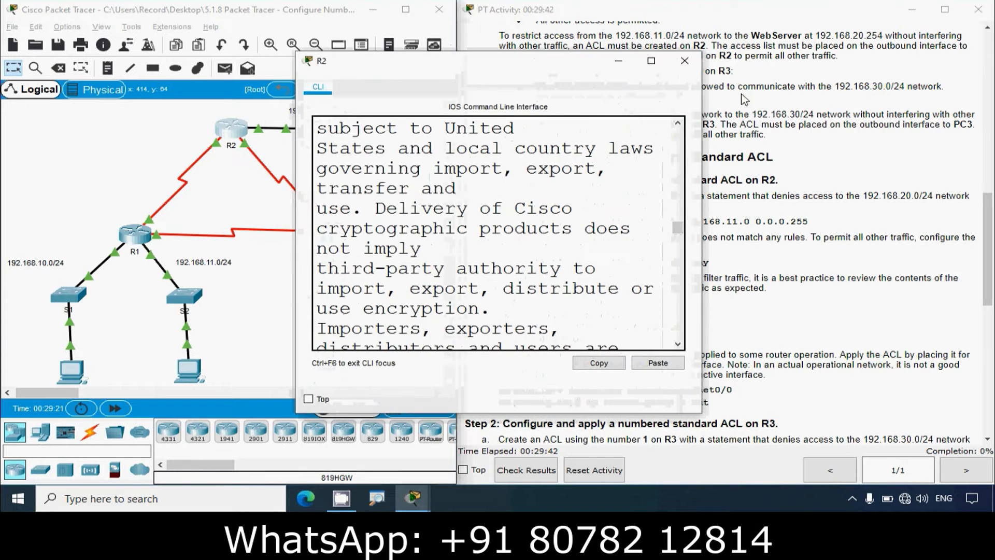
left_click(650, 60)
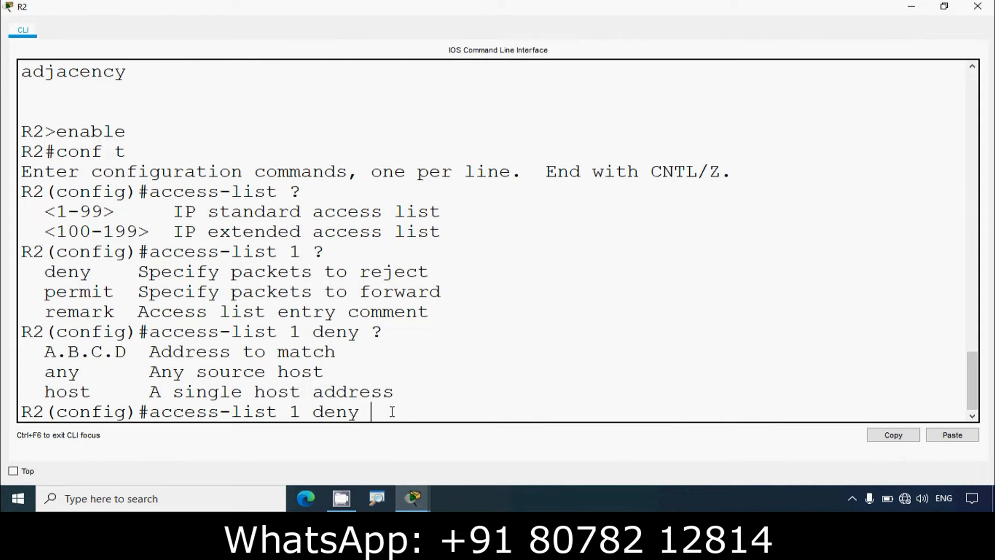
type("92.168.11.0")
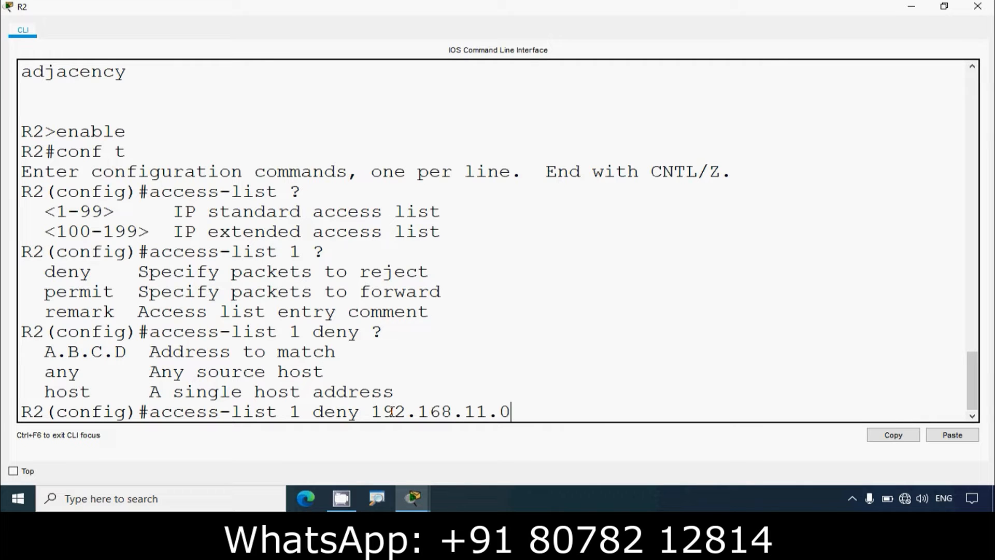
type(" ?")
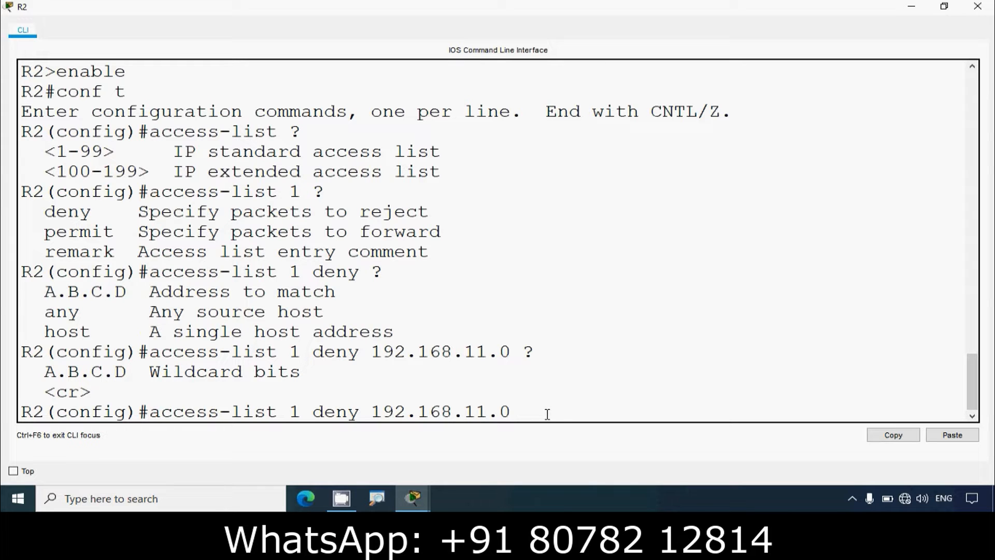
type("0.0.0.255")
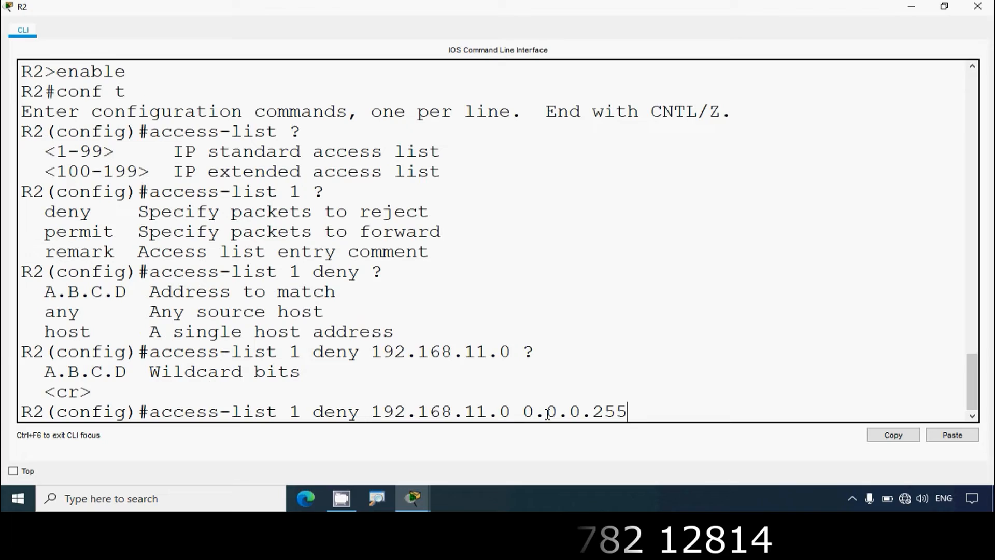
key("Return")
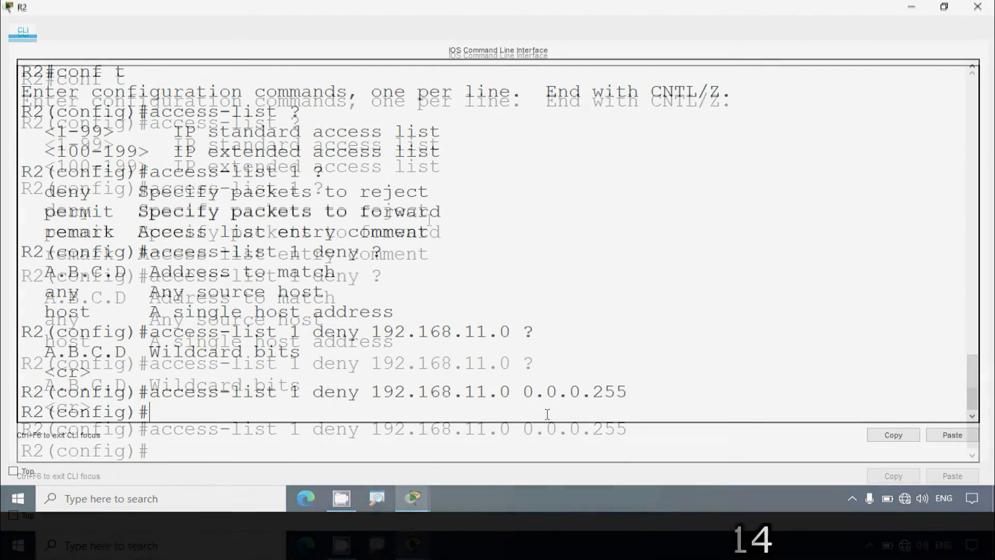
Check instruction b, add the access-list 1 permit any statement on R2, and close the R2 window
left_click(911, 7)
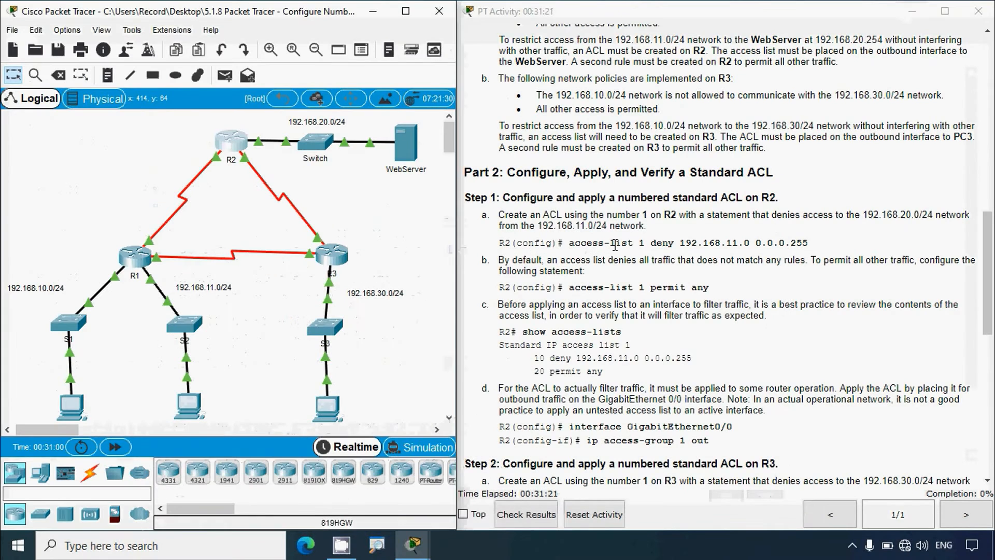
left_click(575, 284)
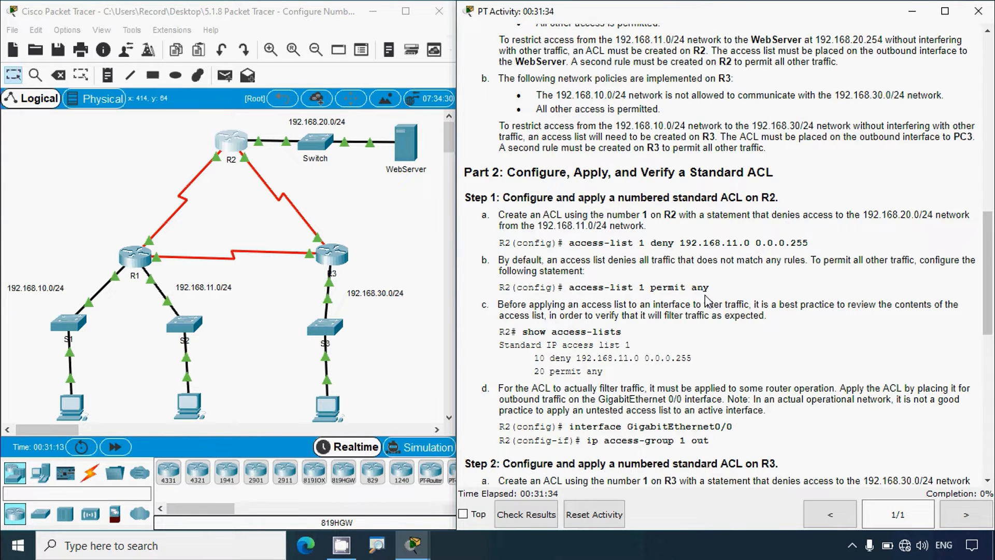
left_click(231, 141)
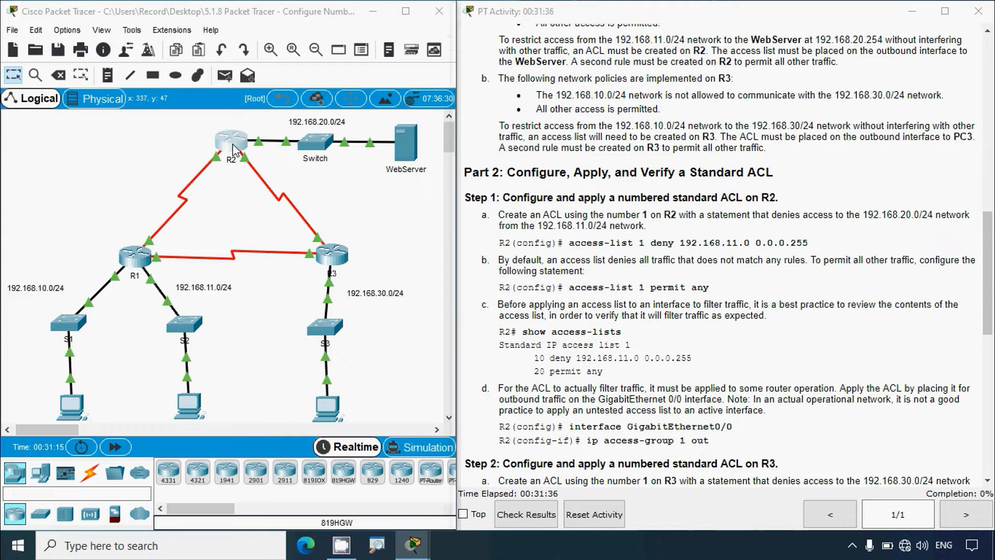
left_click(651, 67)
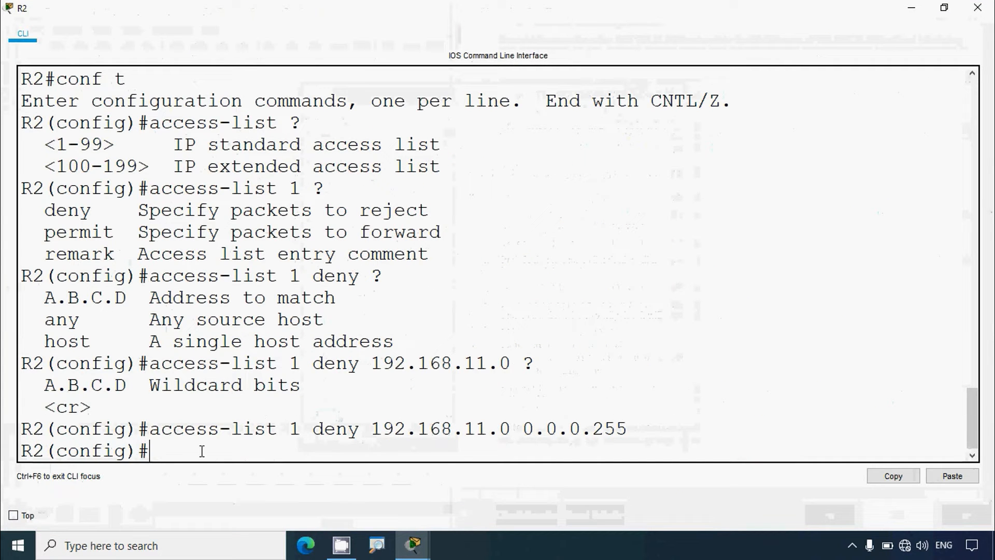
type("acces")
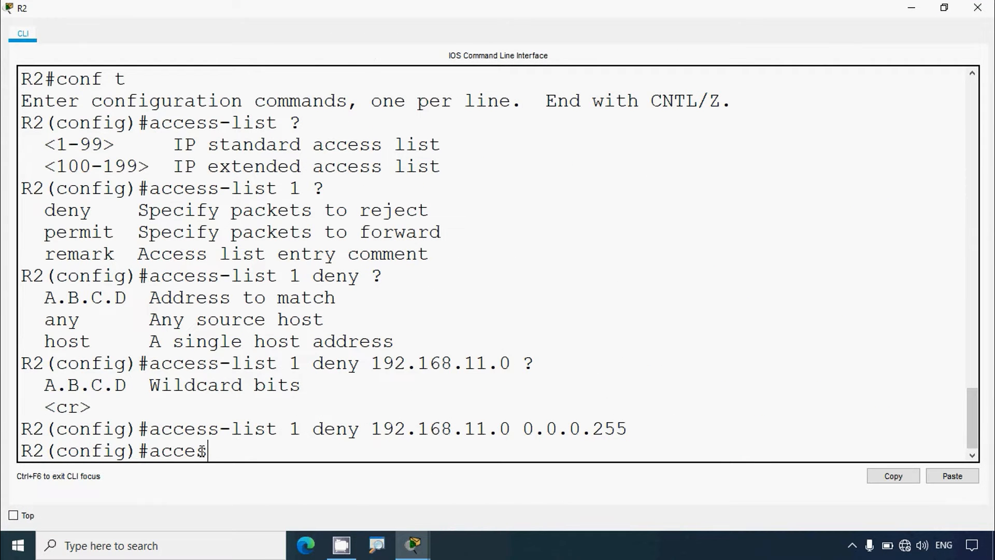
type("s-lisgt")
key("BackSpace")
type("1 permit an")
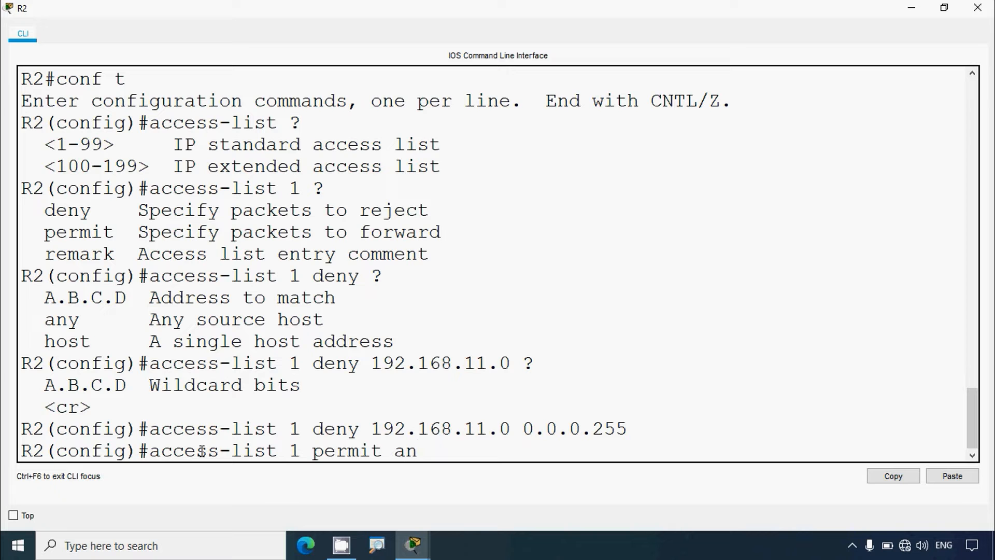
type("y")
key("Return")
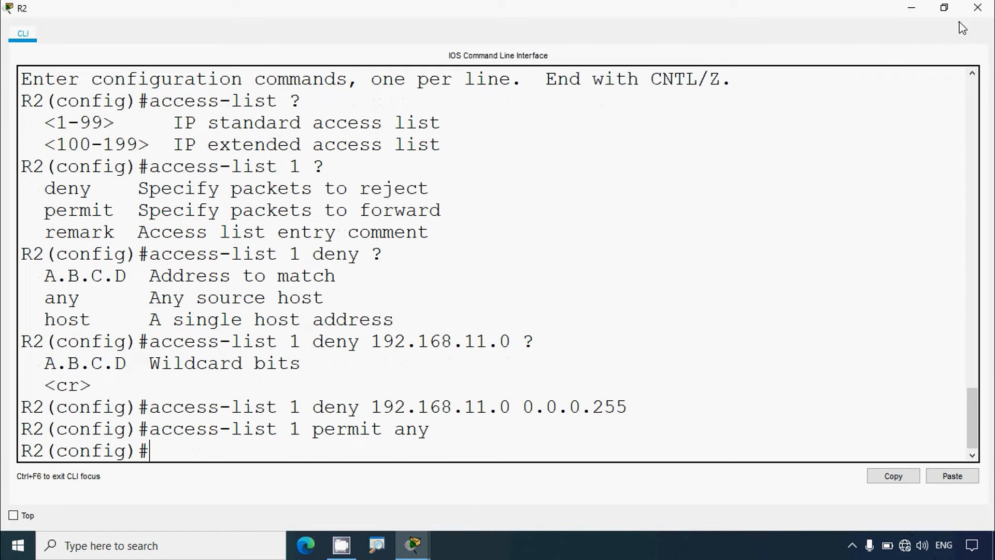
left_click(976, 9)
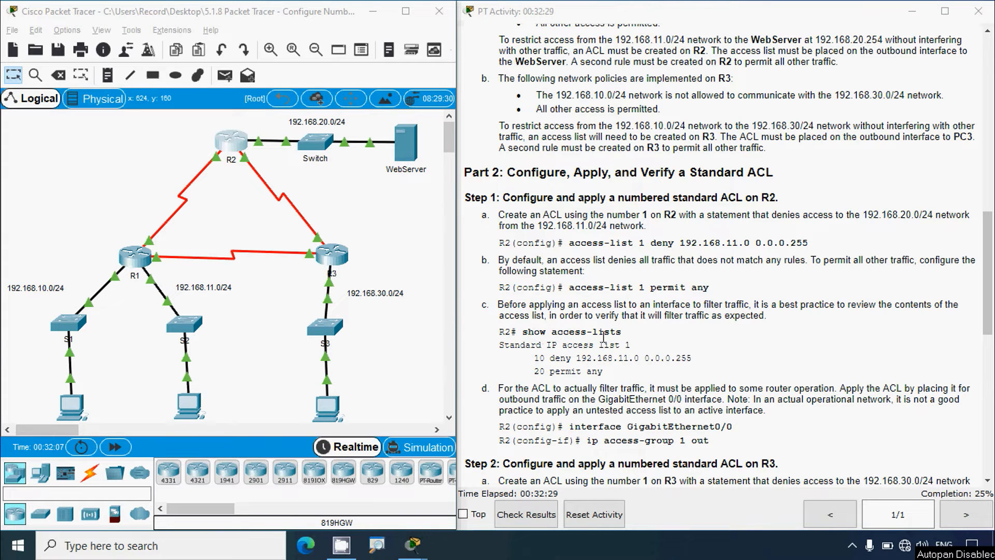
Reopen R2, display its access lists from configuration mode with do show access-list, and review the deny and permit entries before closing it
left_click(236, 154)
left_click(647, 67)
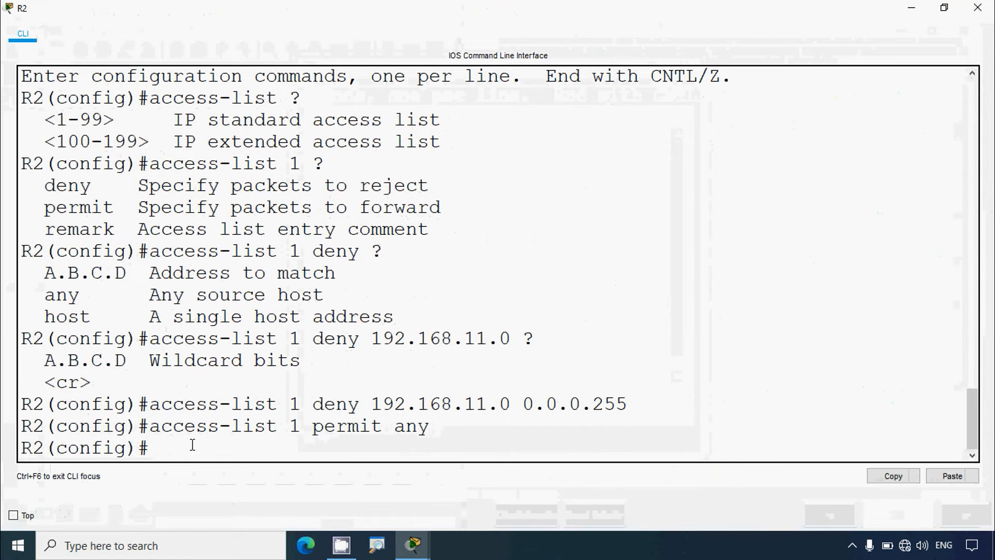
type("show access-list")
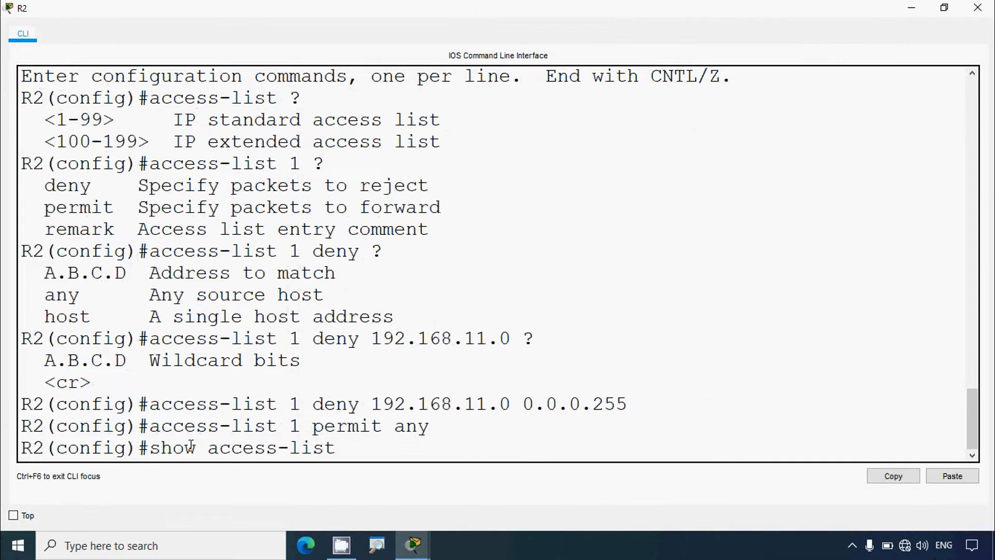
key("Return")
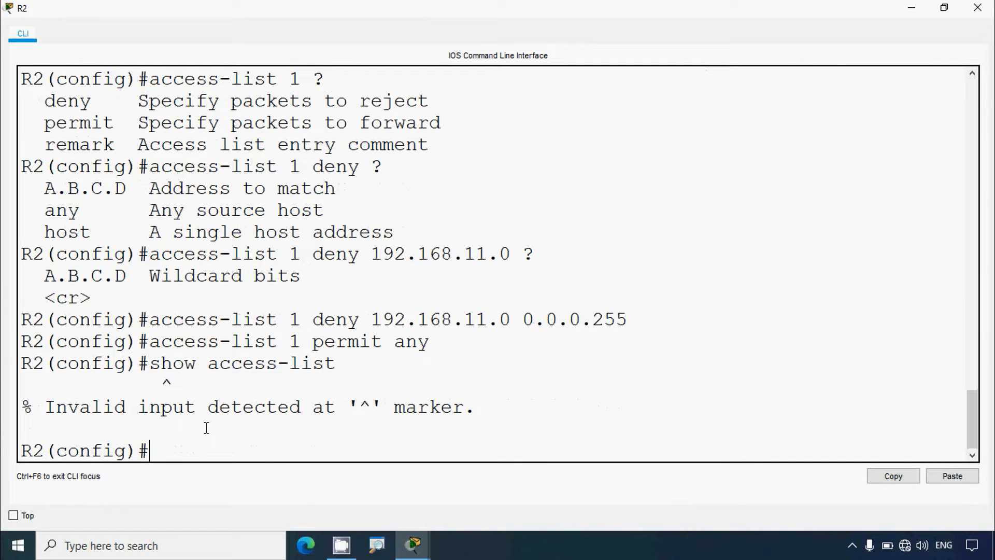
type("do show acces")
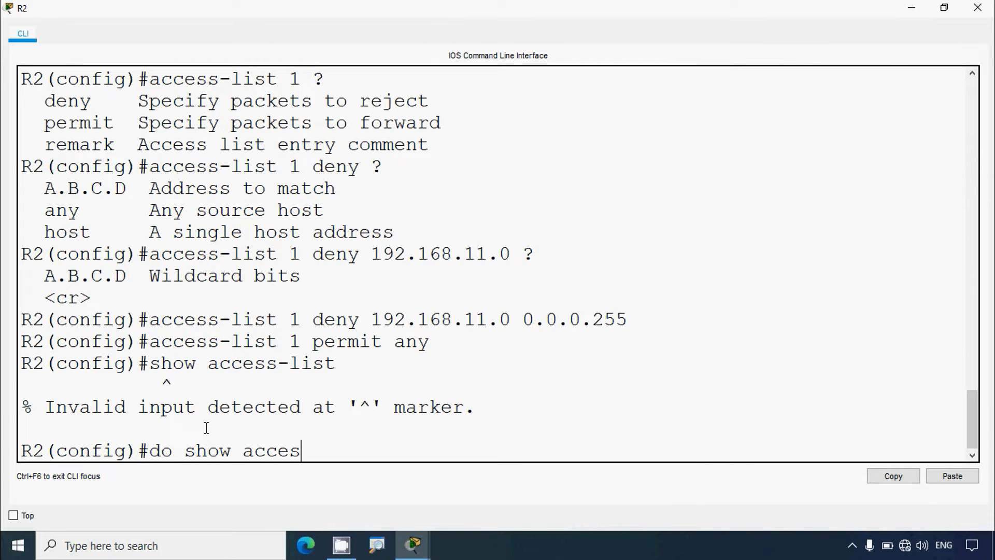
type("s-list")
key("Return")
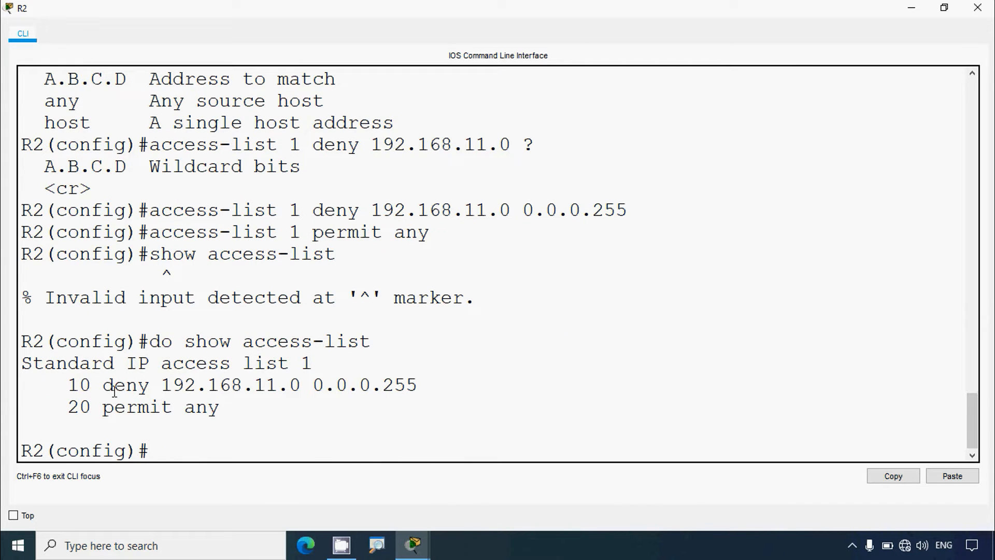
left_click_drag(103, 385, 325, 384)
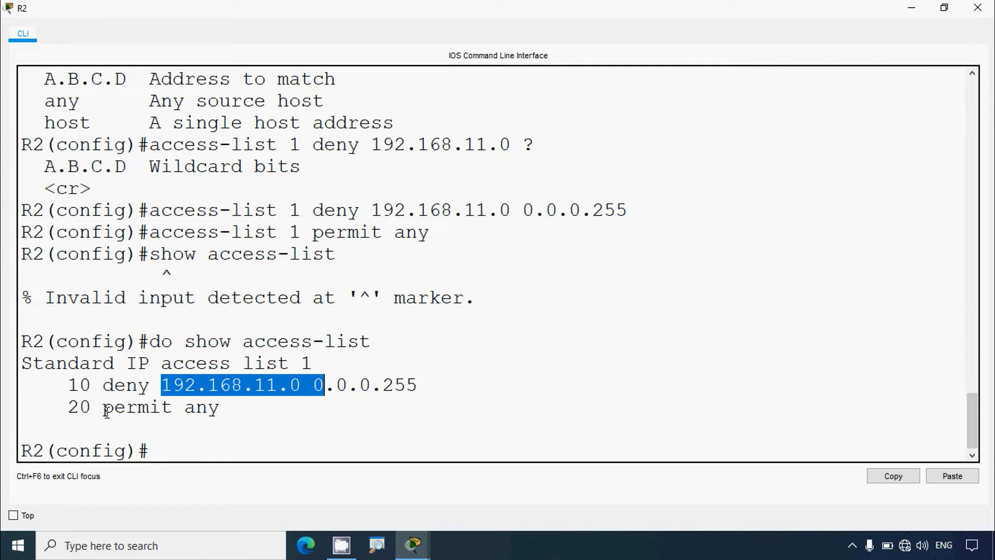
left_click_drag(106, 412, 225, 409)
left_click(239, 409)
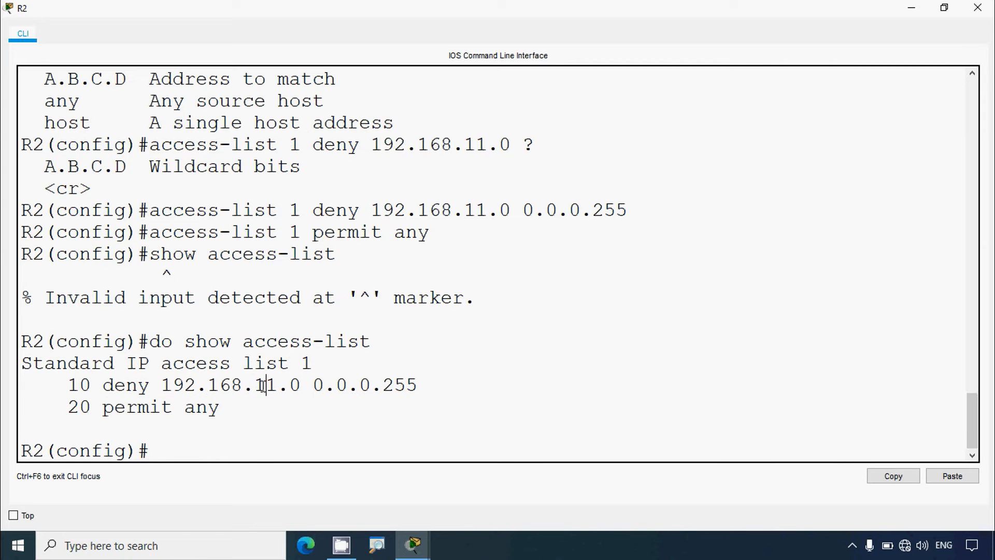
left_click(977, 8)
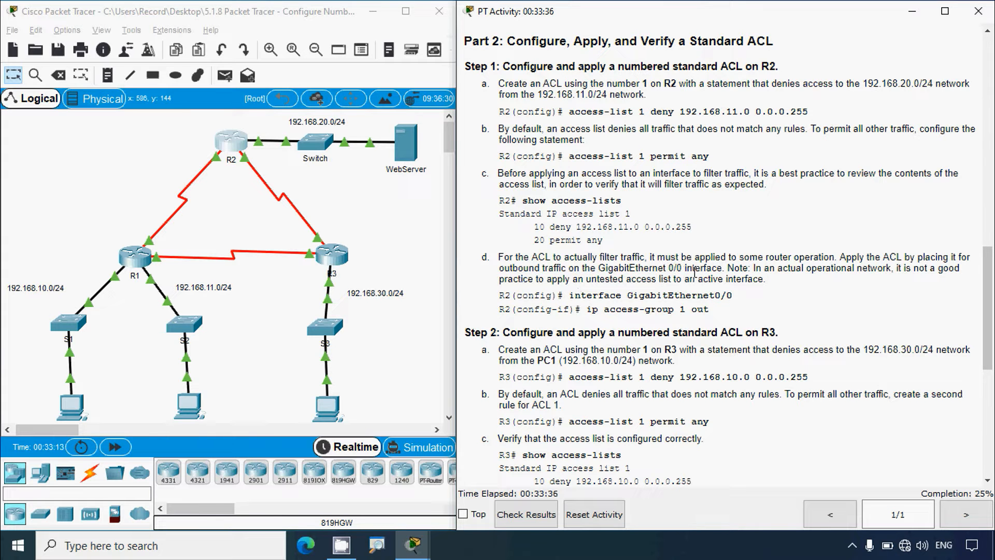
Examine instruction d for applying ACL 1 to outbound traffic on R2's GigabitEthernet0/0 interface, including the ACL number and direction
left_click(129, 170)
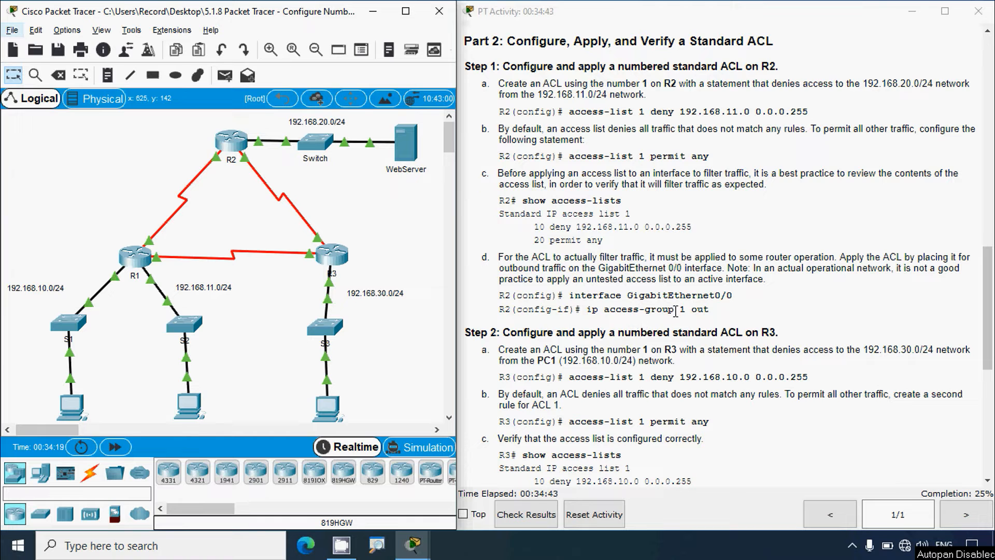
left_click_drag(676, 310, 680, 310)
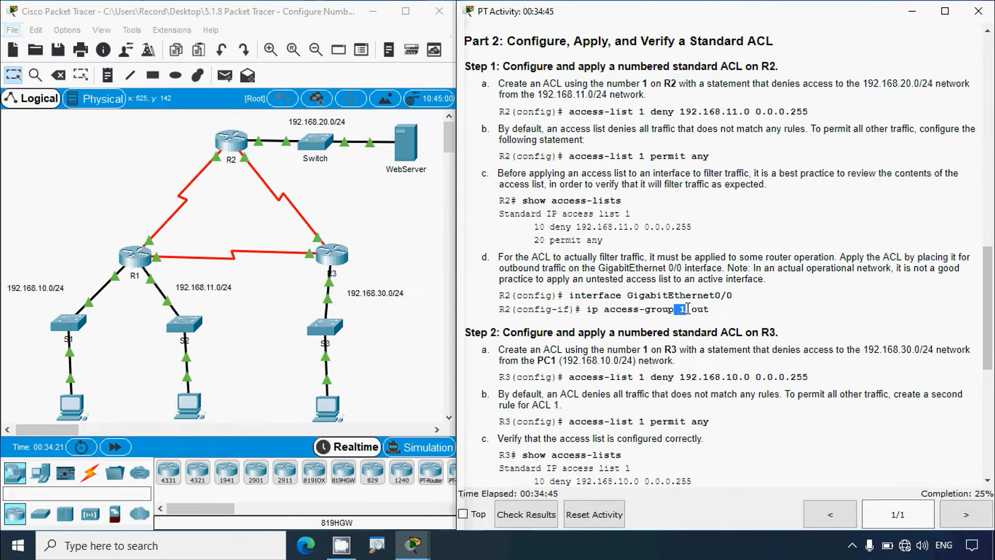
left_click(693, 313)
left_click_drag(693, 313, 715, 317)
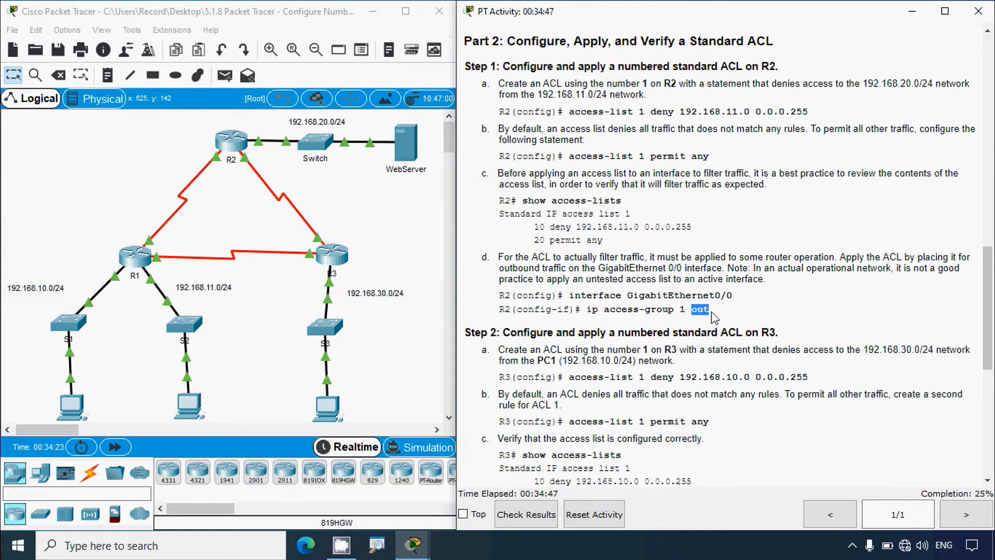
left_click(708, 319)
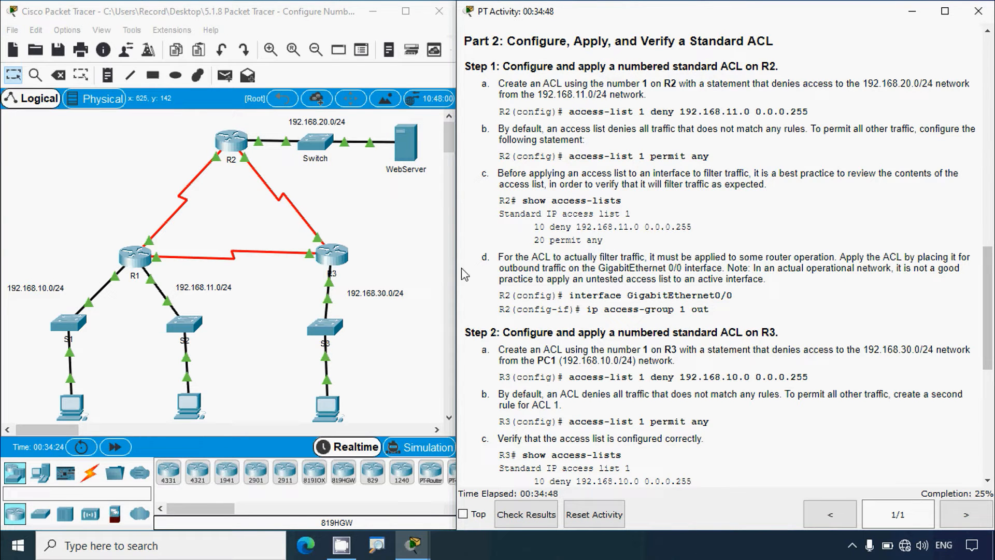
Open R2's command line and enter interface configuration mode for g0/0
left_click(231, 156)
left_click(651, 67)
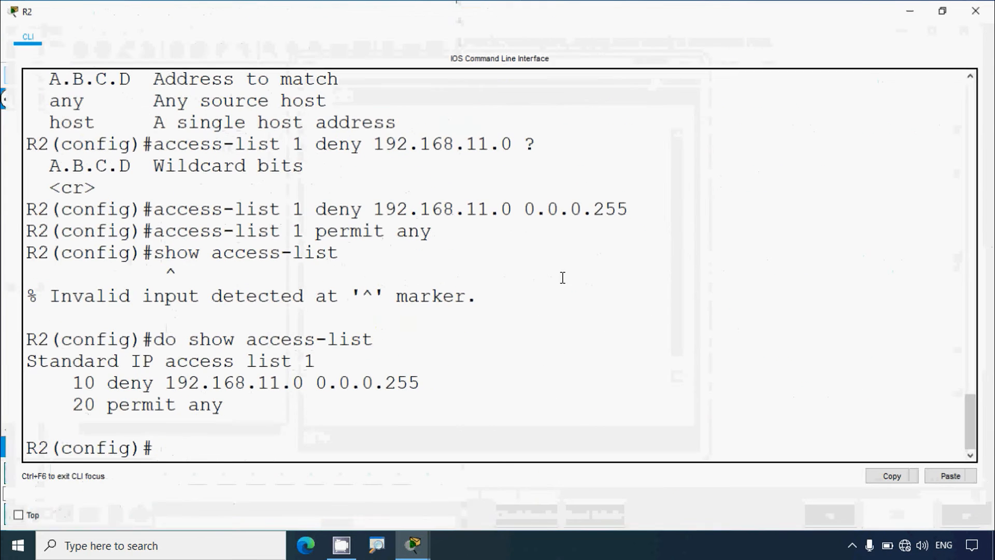
type("in")
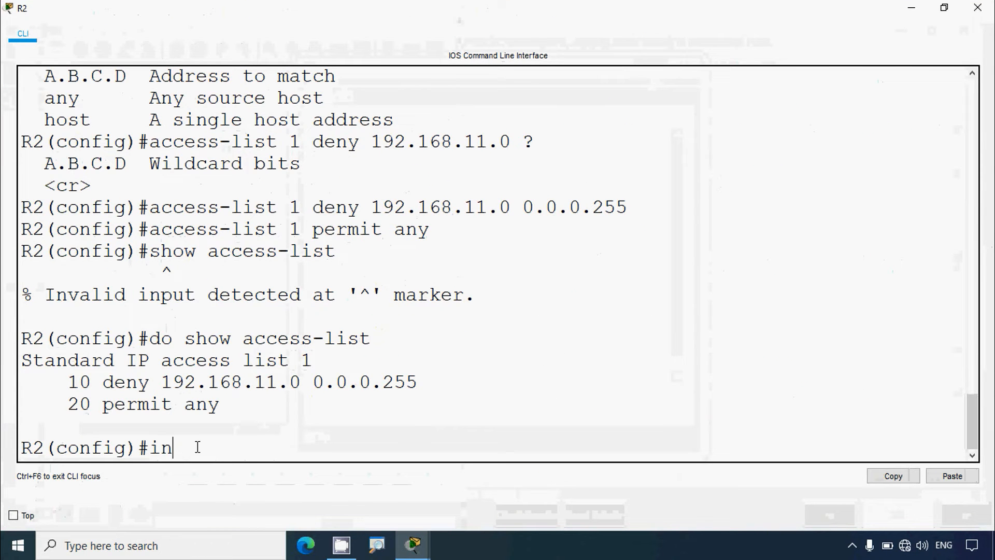
type("terface g0/0")
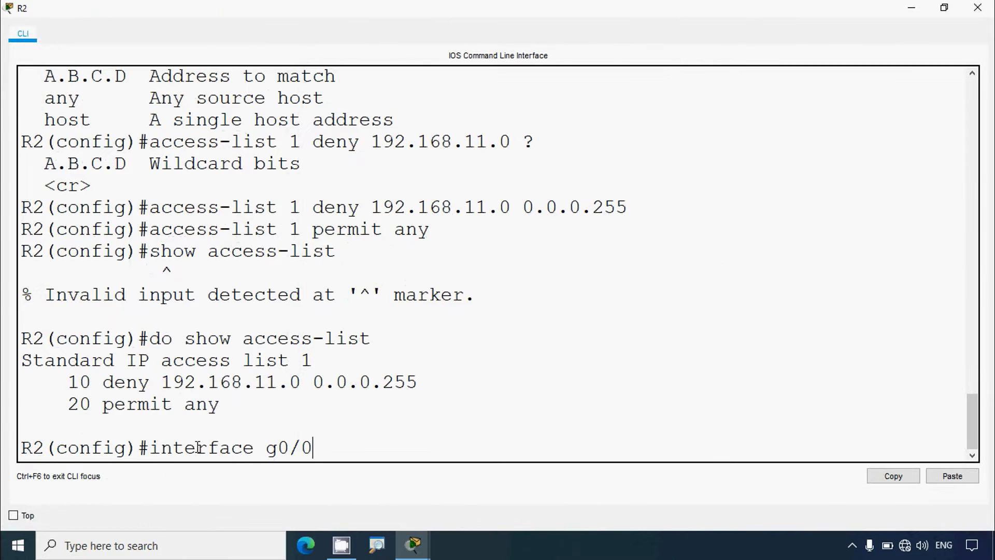
key("Return")
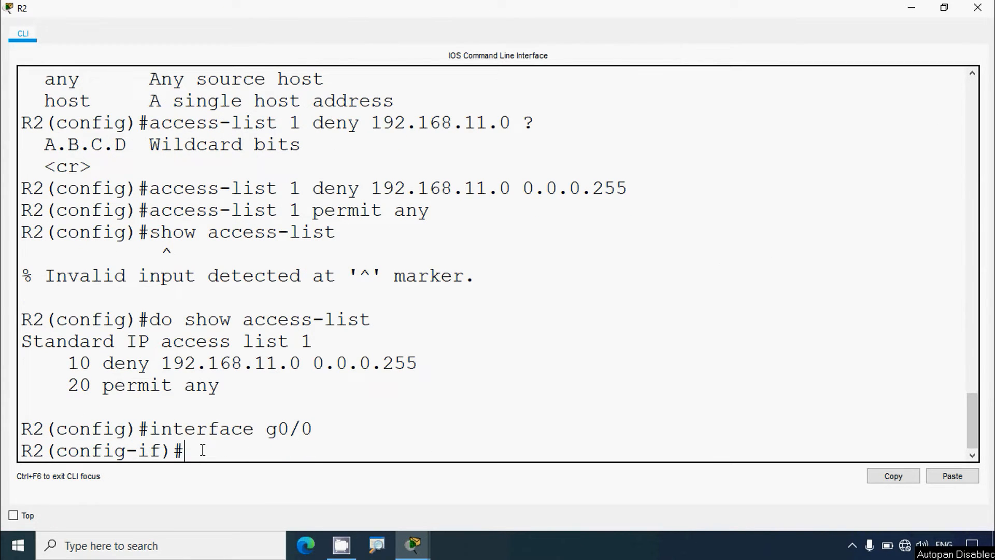
Apply access list 1 to the interface's outbound traffic with ip access-group 1 out, checking the direction options in the syntax help, and close R2
type("ip access")
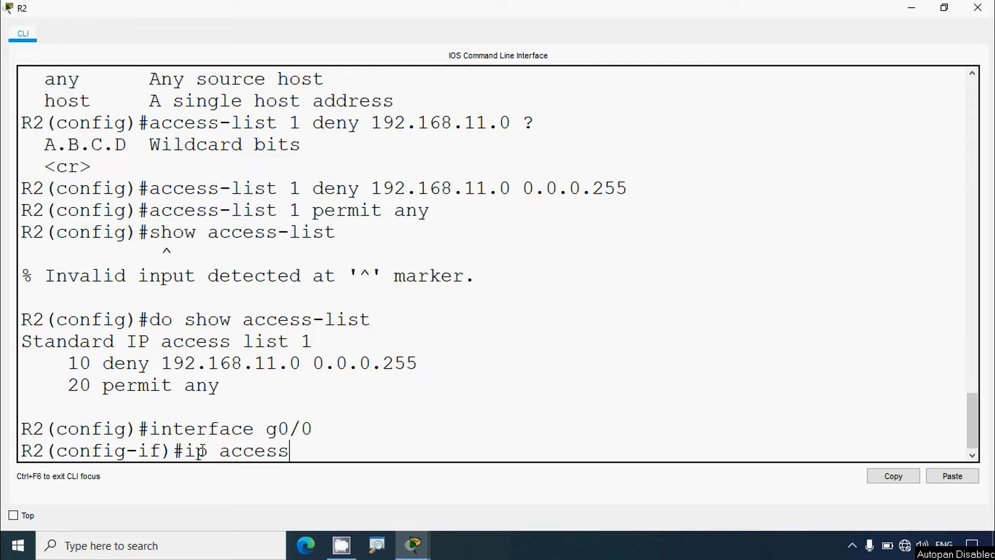
type("-group")
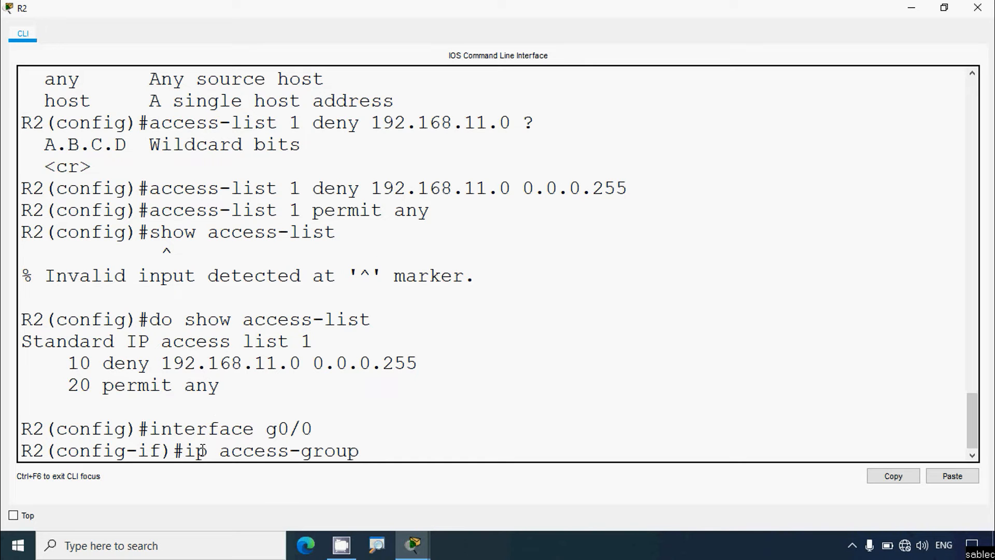
type(" 1 out")
key("BackSpace")
key("BackSpace")
key("BackSpace")
type("?")
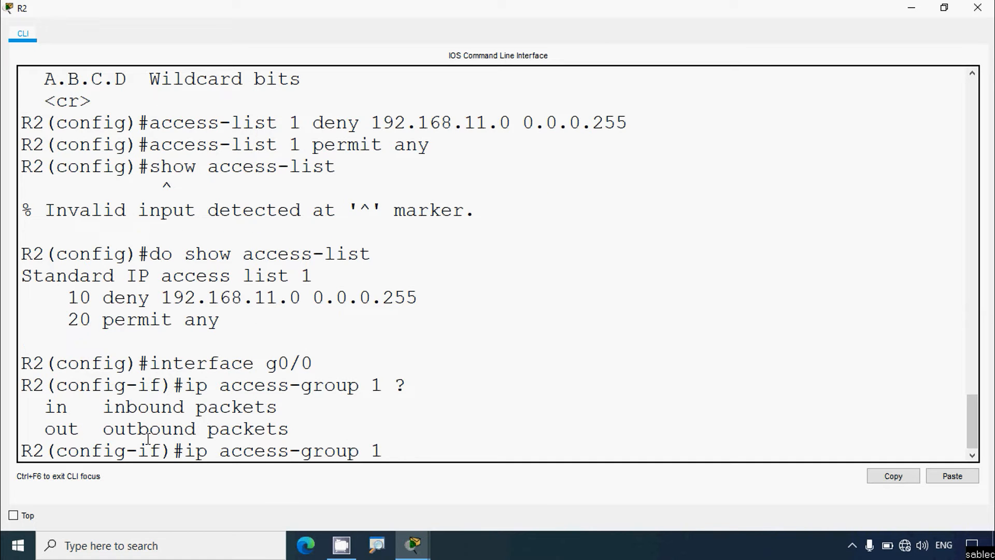
type("out")
key("Return")
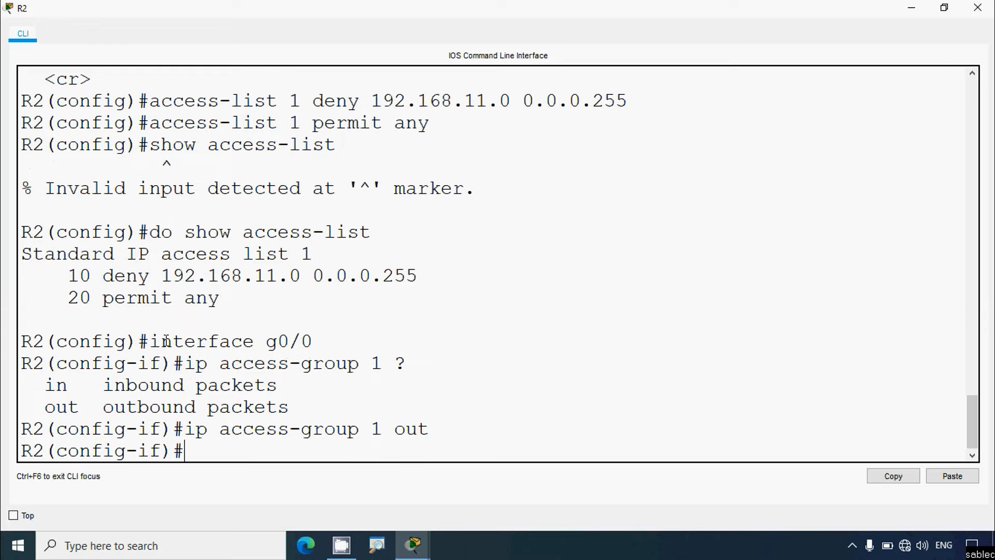
left_click(977, 7)
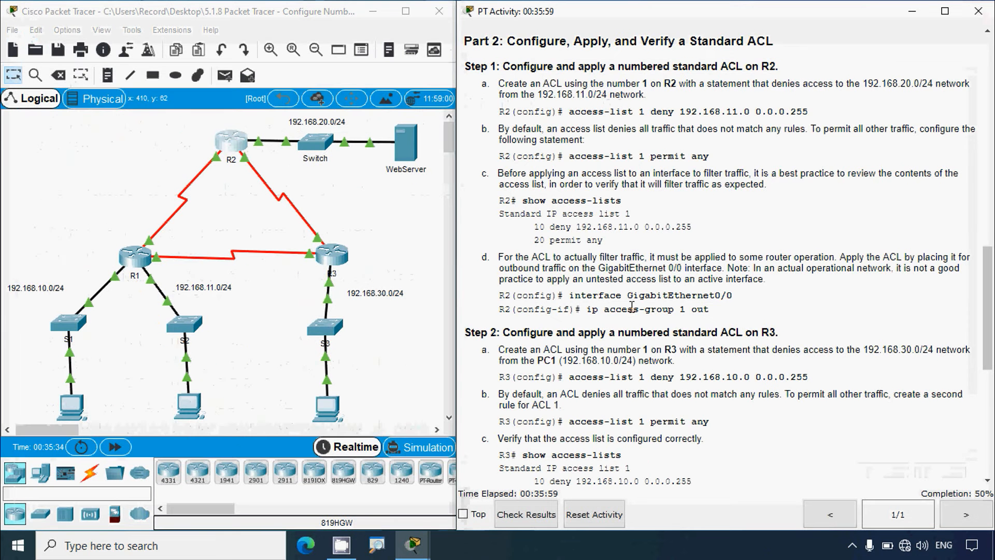
Review the Step 2 deny instruction and its wildcard mask, and enter global configuration mode on R3
scroll(632, 310, "down", 3)
scroll(631, 311, "down", 3)
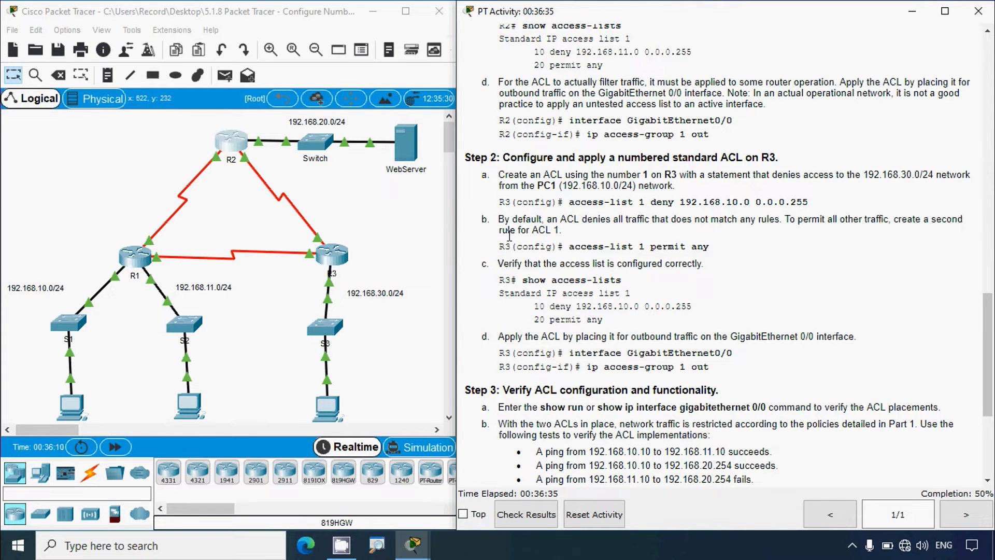
scroll(187, 396, "down", 3)
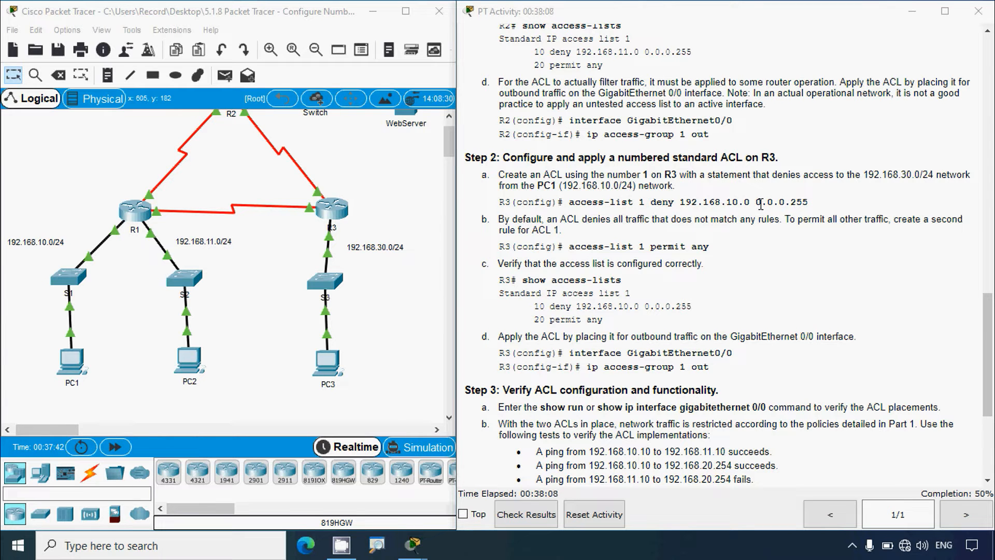
left_click_drag(757, 205, 814, 210)
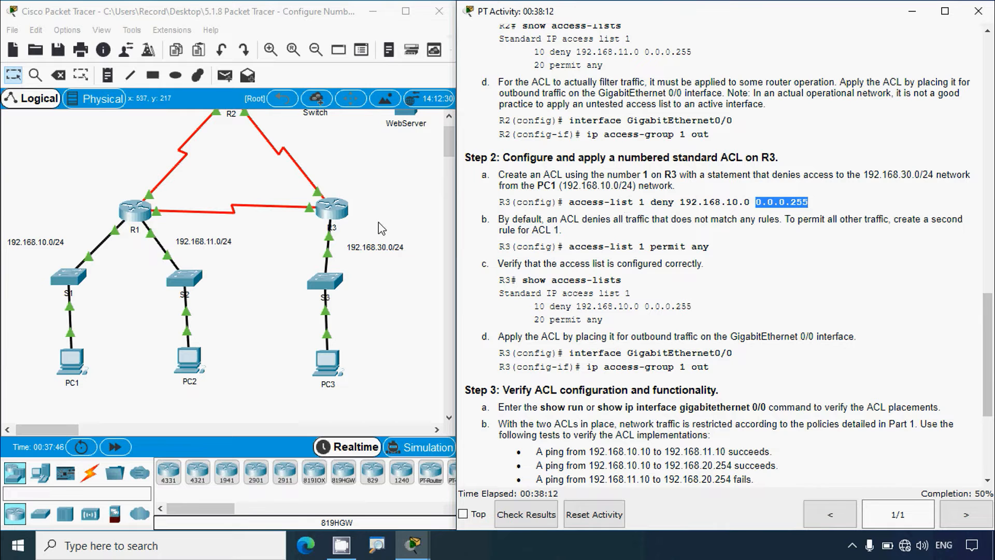
left_click(338, 209)
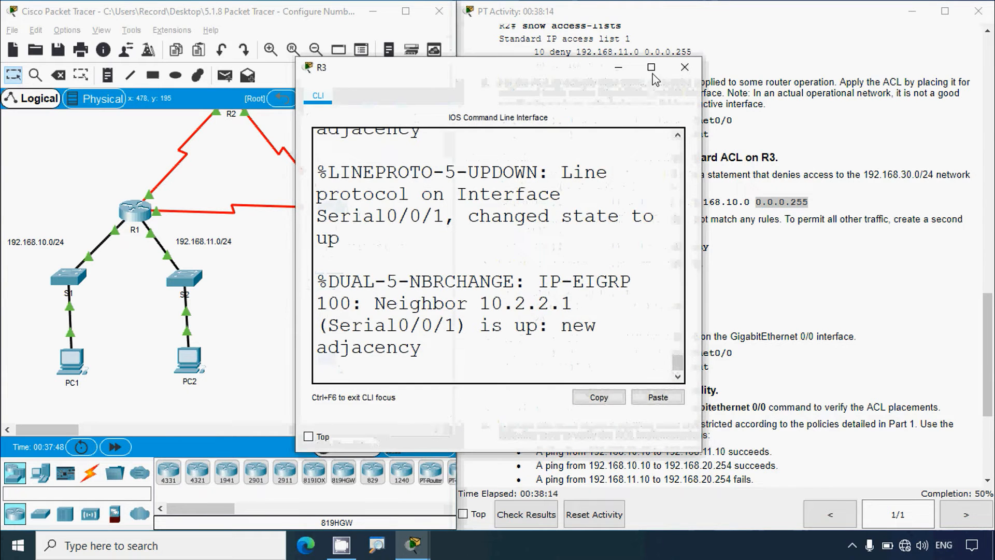
left_click(655, 67)
key("Return")
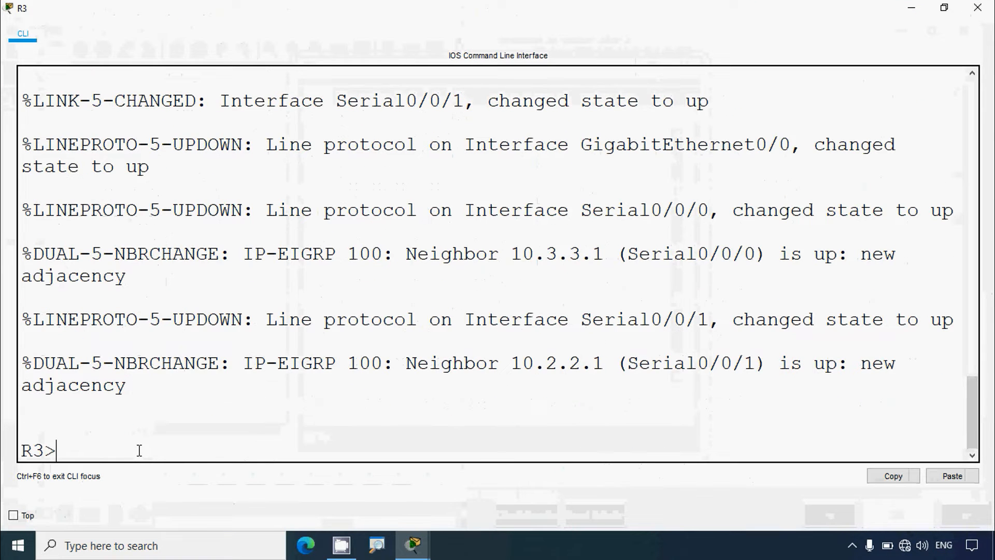
type("enable")
key("Return")
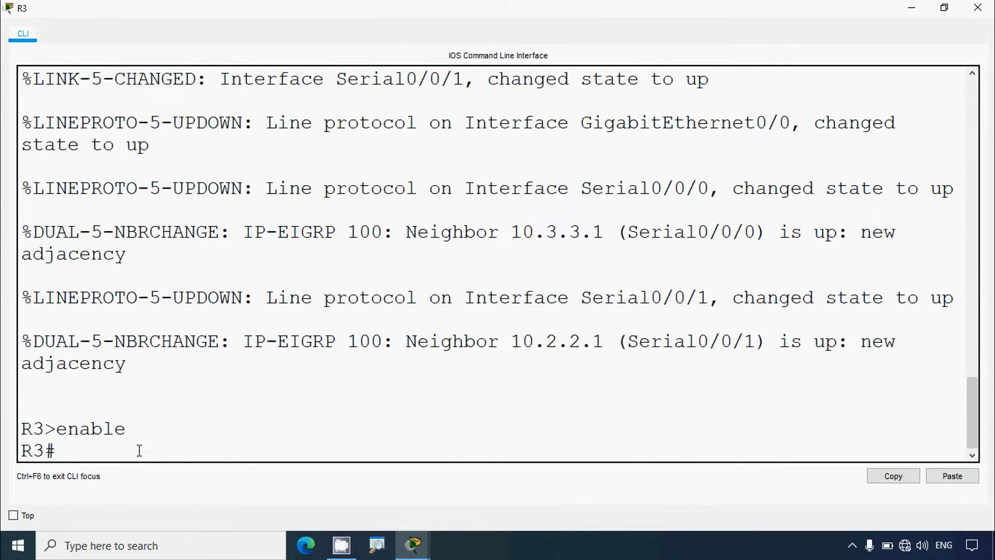
type("conf t")
key("Return")
Add a deny statement to access list 1 on R3 for network 192.168.10.0 with wildcard 0.0.0.255, and close the R3 window
type("a")
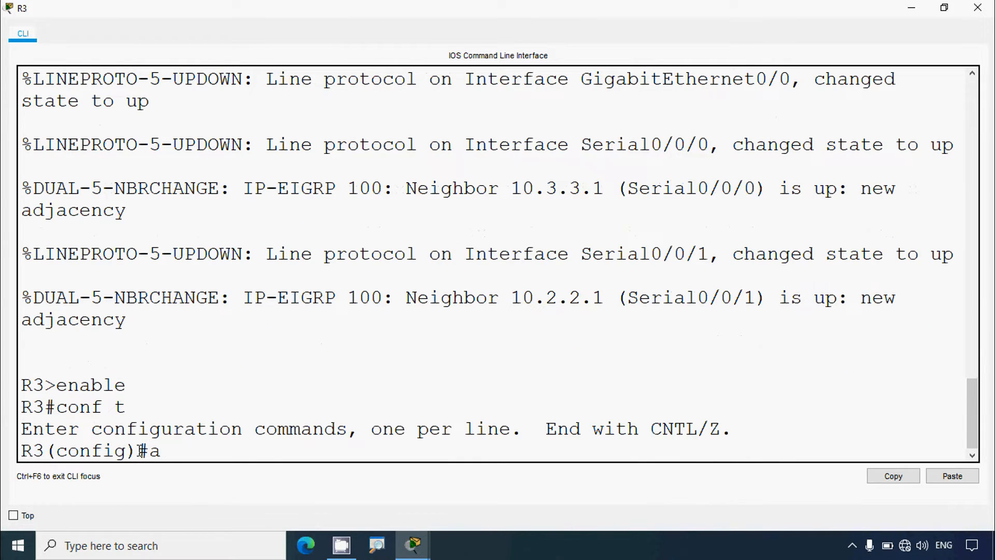
type("ccess-list 1")
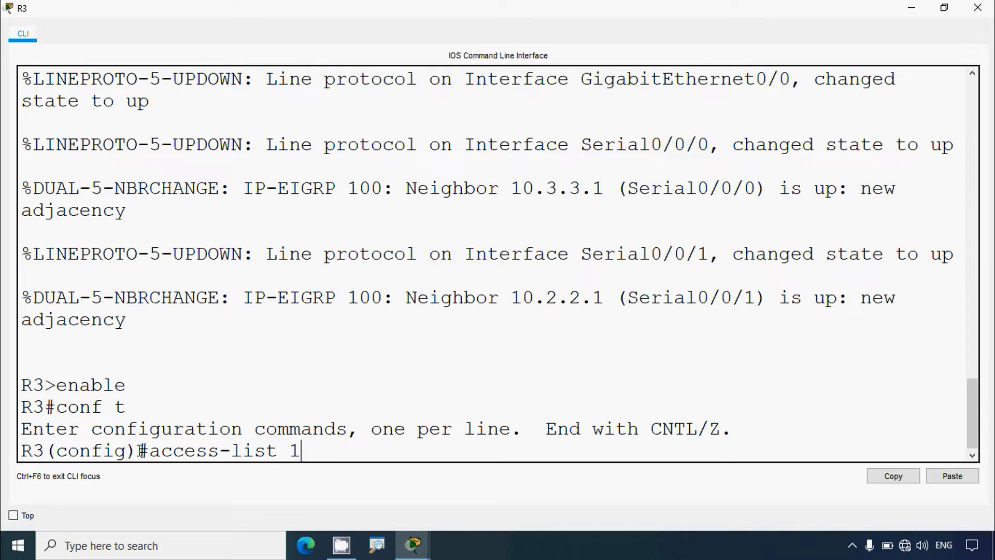
type(" deny 192")
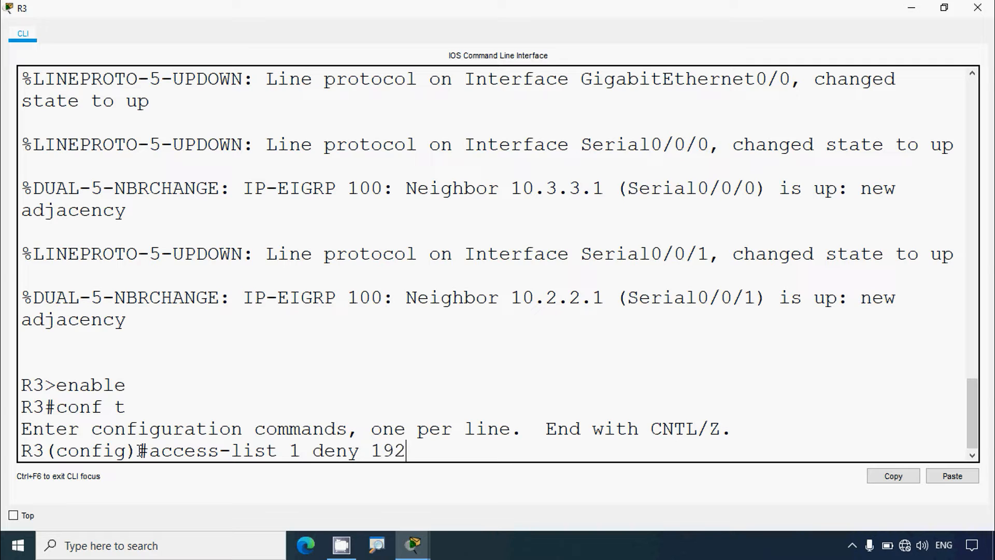
type(".168.10.")
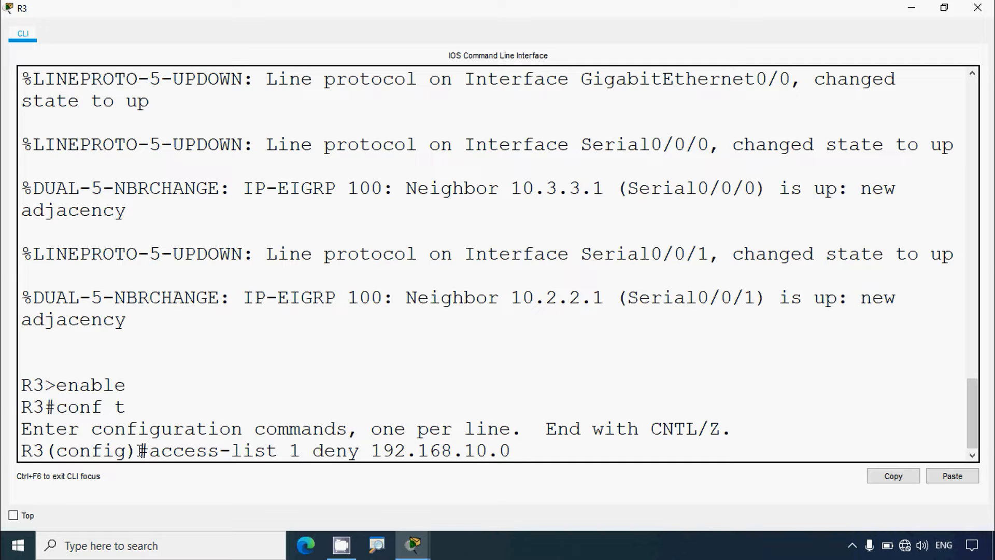
type("0 0.0.0.255")
key("Return")
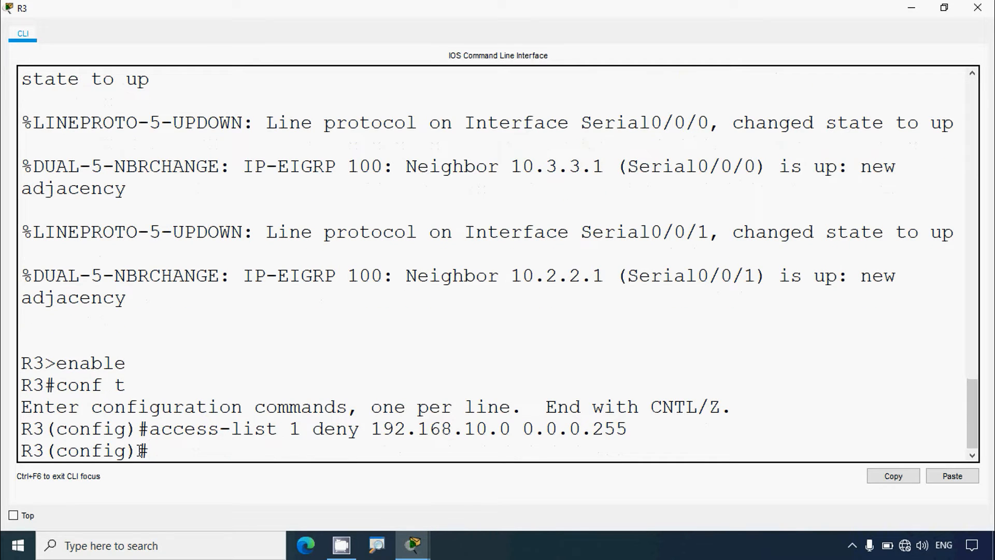
left_click(977, 7)
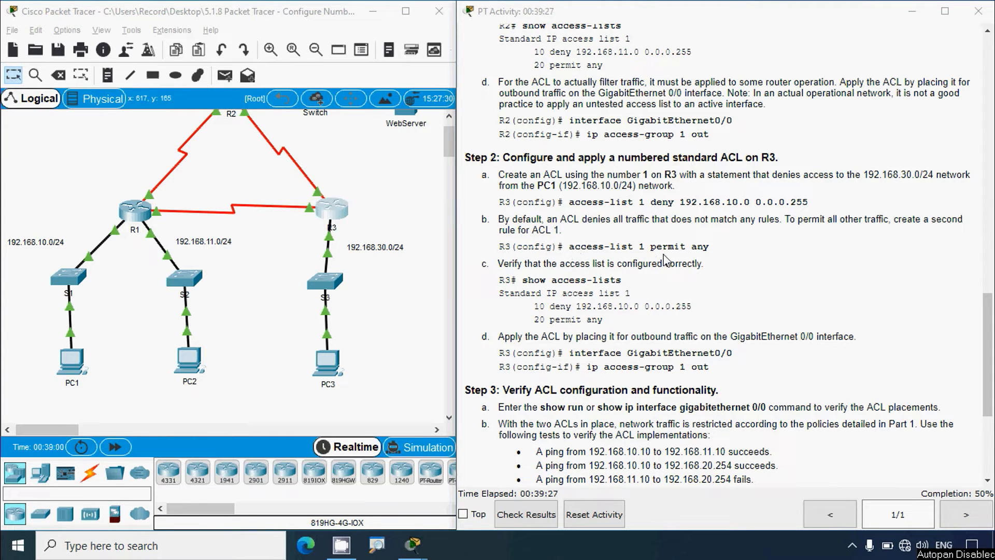
Reopen R3, add the access-list 1 permit any statement, and close the window
left_click(329, 208)
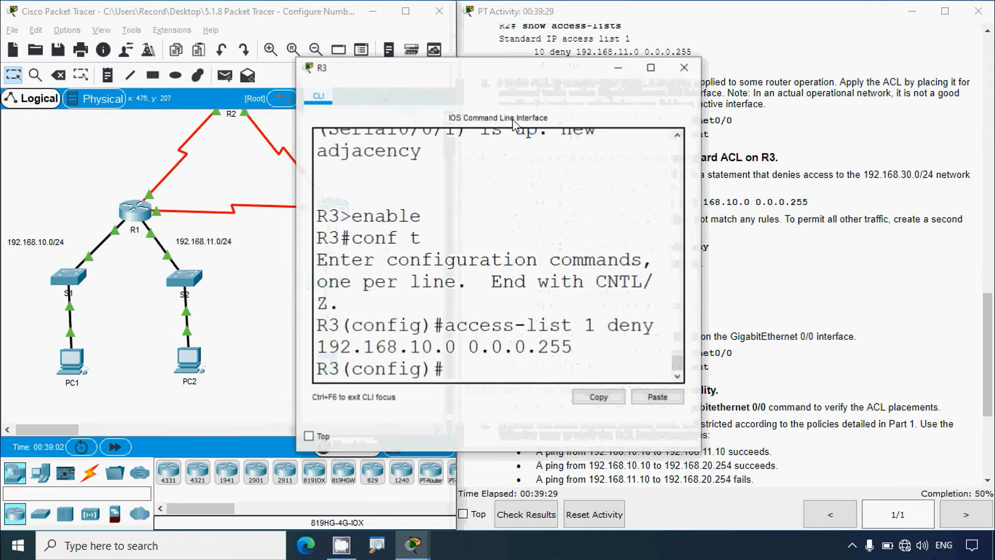
left_click(650, 68)
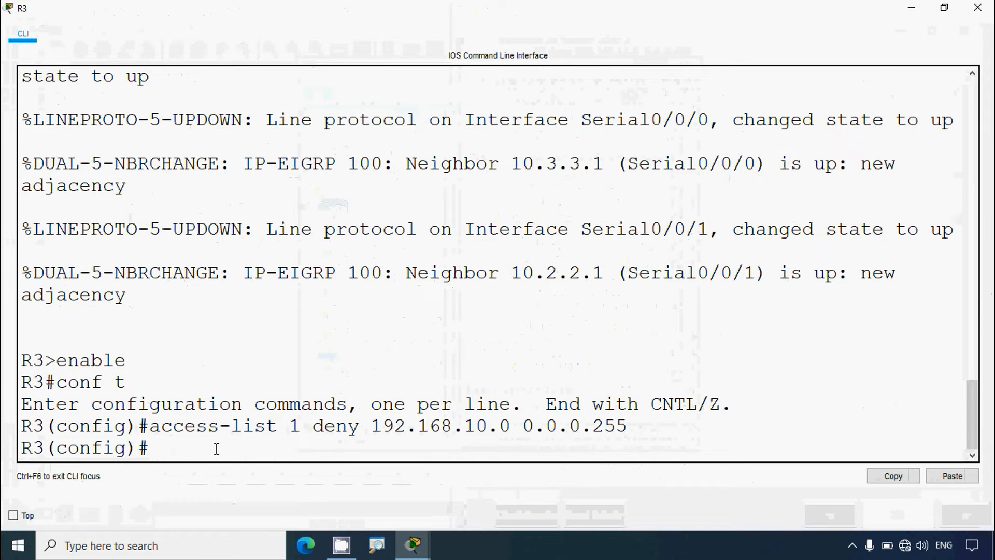
type("access-")
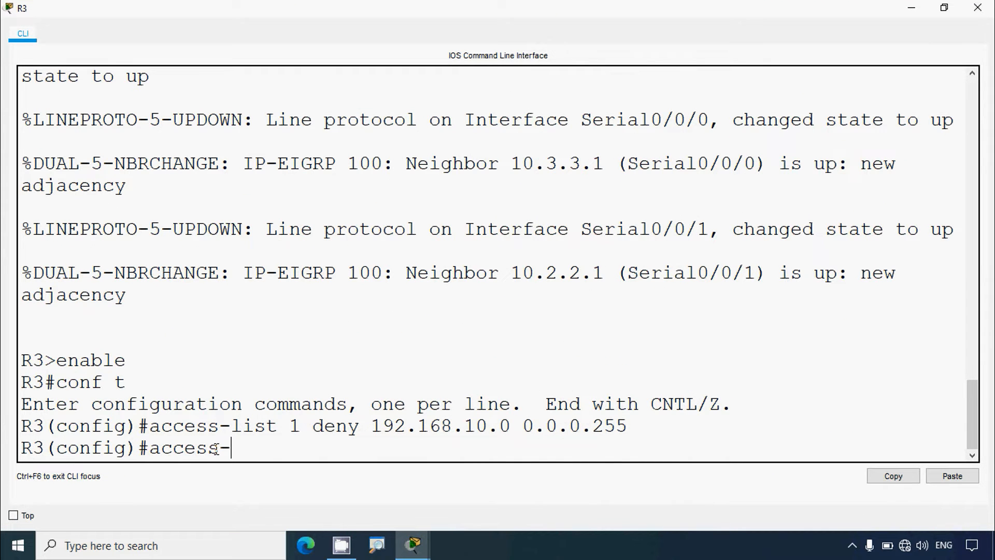
type("list 1 permit any")
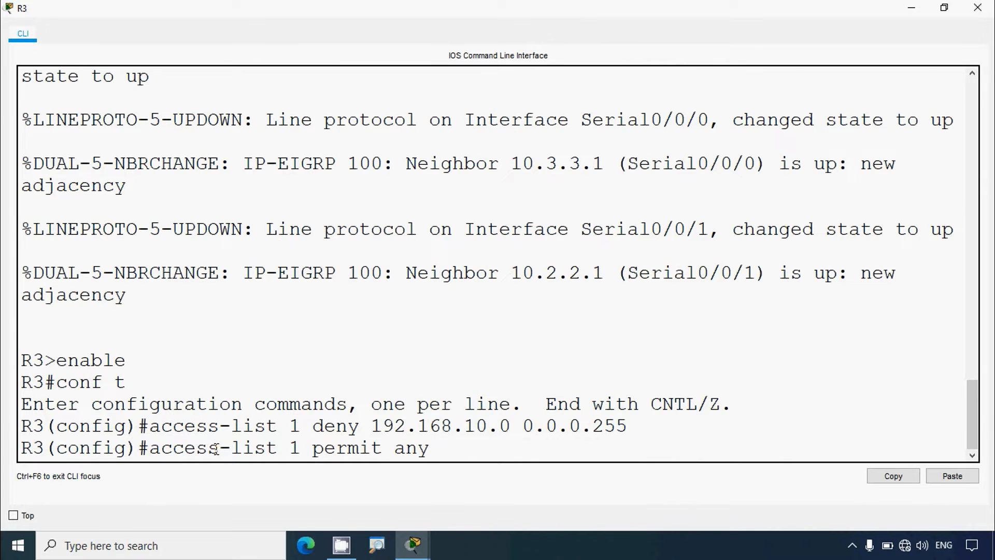
key("Return")
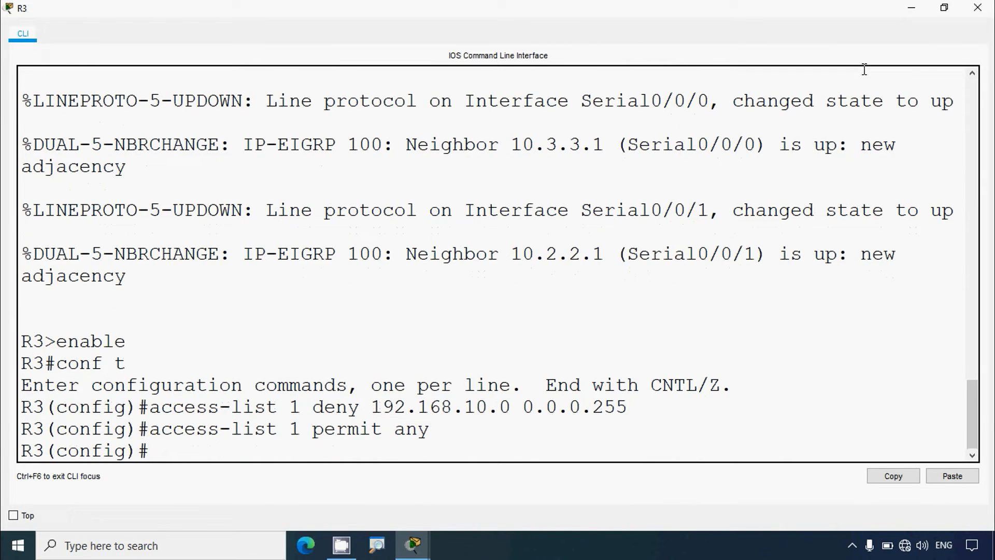
left_click(977, 7)
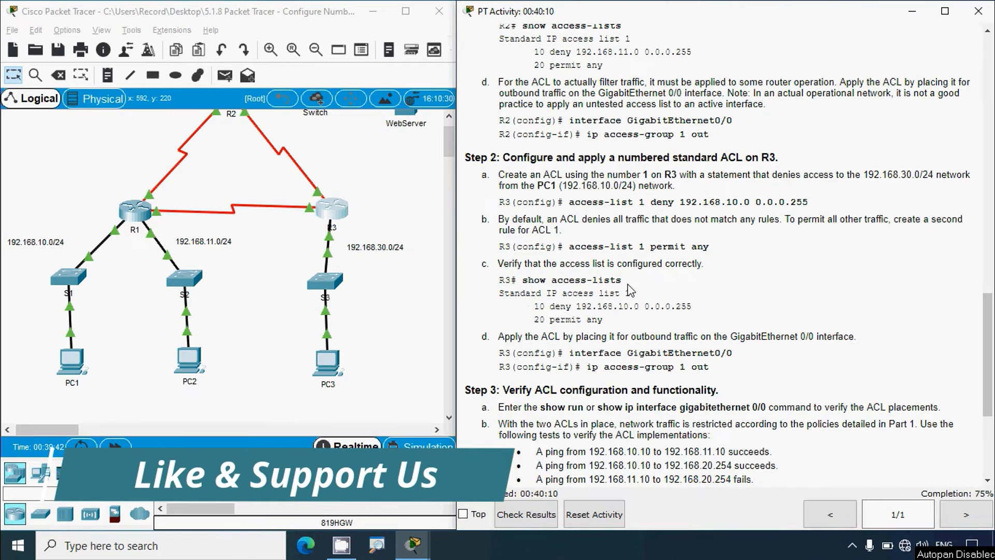
Reopen R3, display its access lists with do show access-list, and review the list number and the deny and permit entries before closing it
left_click(338, 213)
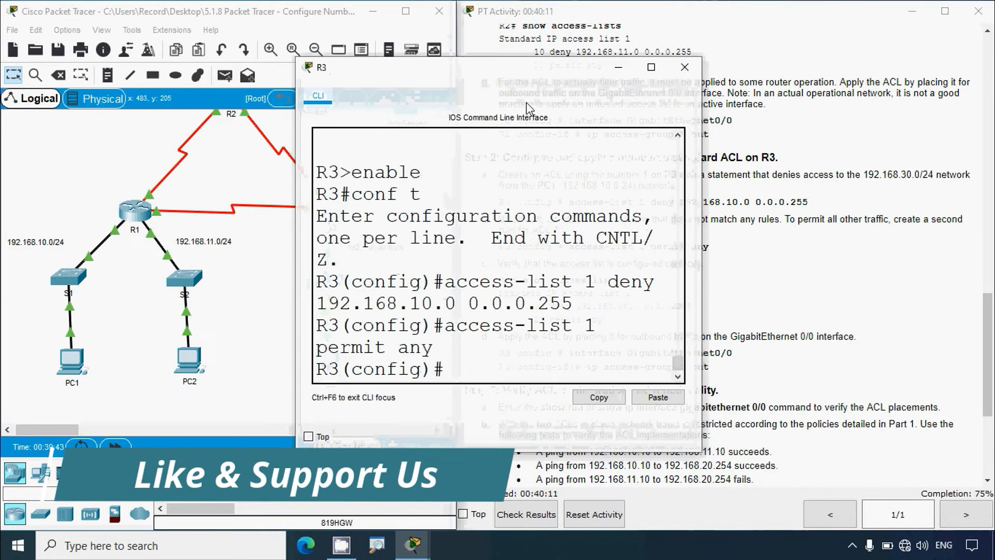
left_click(651, 67)
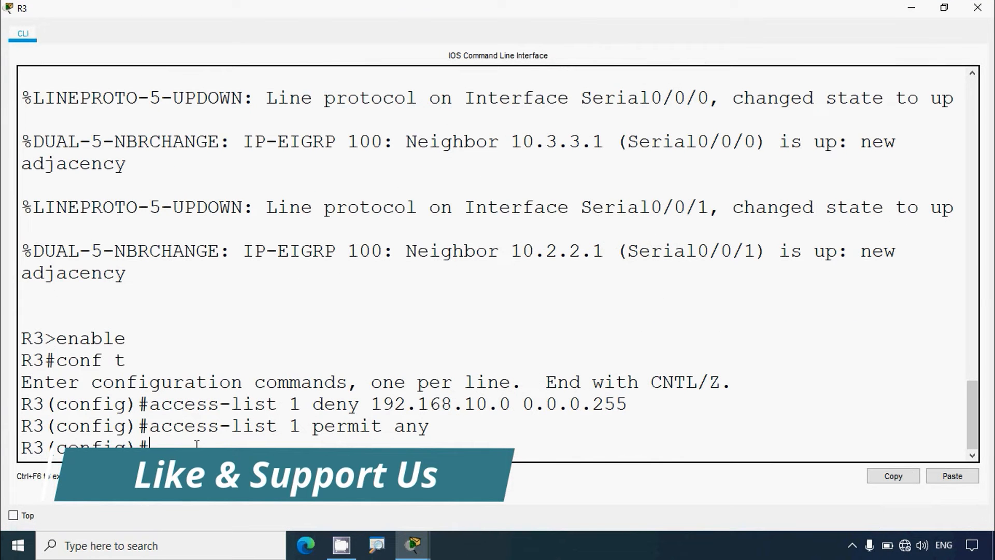
type("do show access-l")
type("ist")
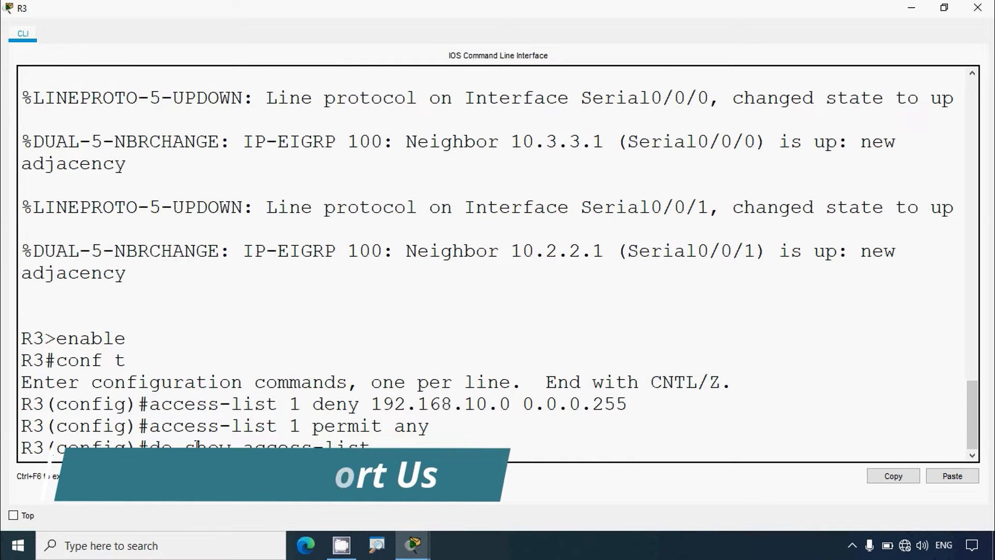
key("Return")
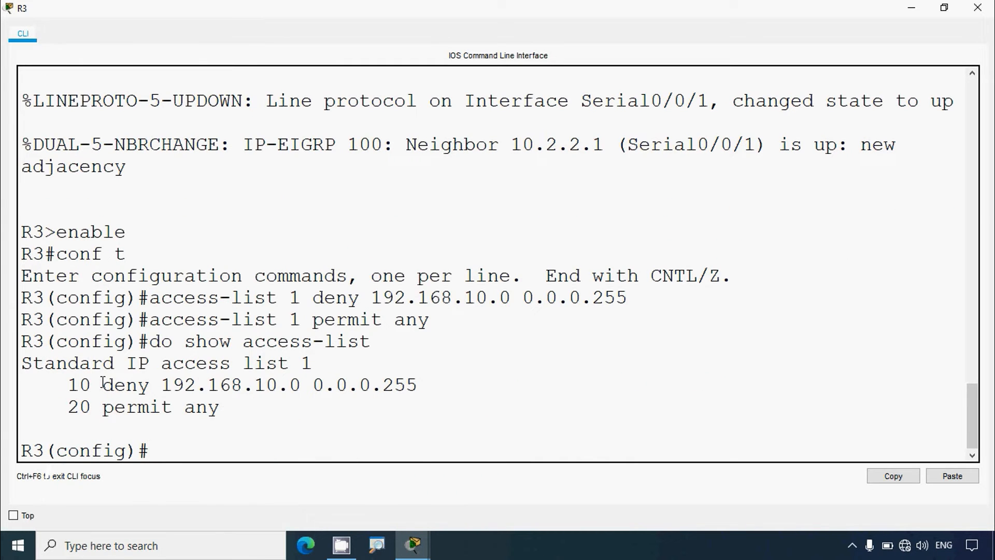
left_click_drag(242, 364, 313, 363)
left_click(242, 386)
left_click_drag(110, 386, 299, 386)
left_click_drag(114, 415, 250, 403)
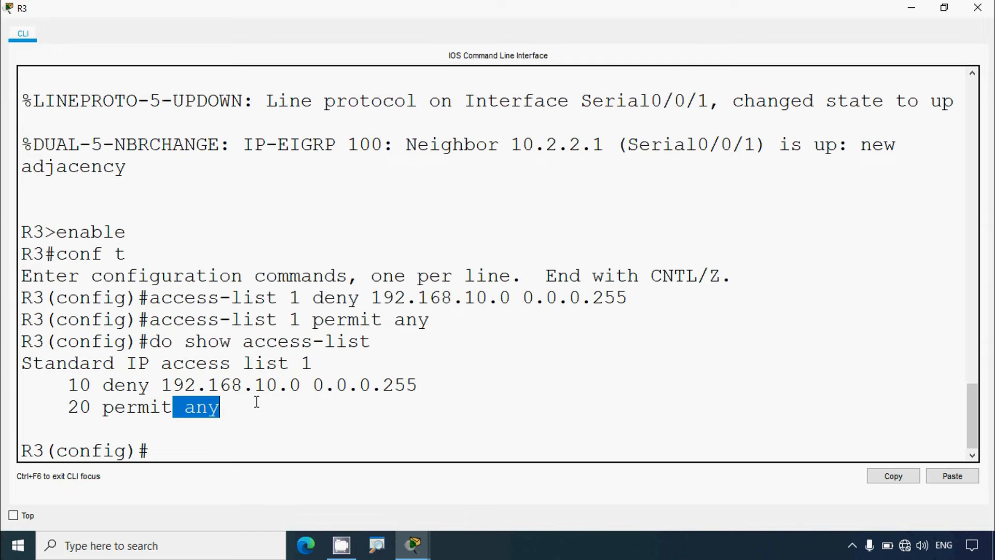
left_click(977, 7)
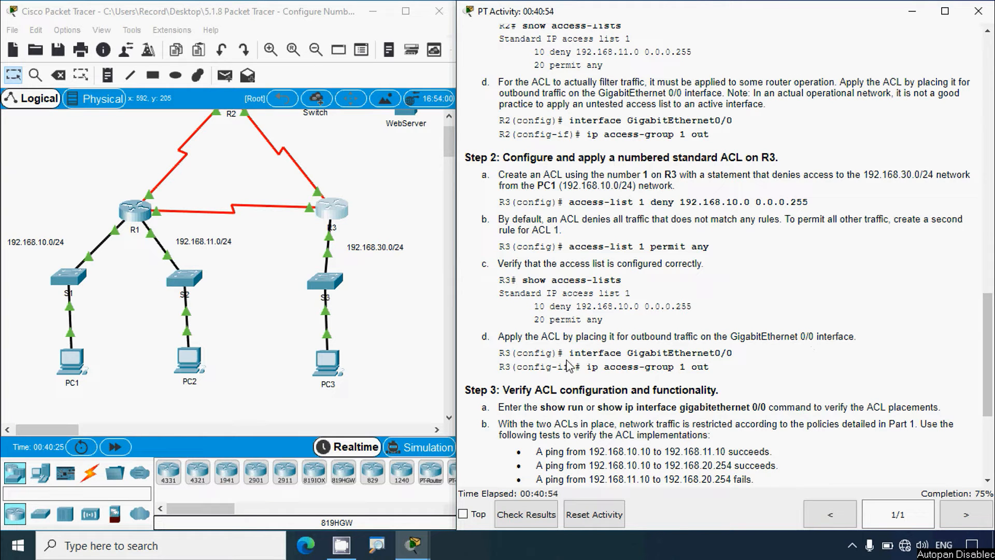
Examine instruction d for applying ACL 1 on R3, noting the GigabitEthernet0/0 interface and the outbound direction, and locate that interface in the topology
left_click_drag(627, 356, 744, 359)
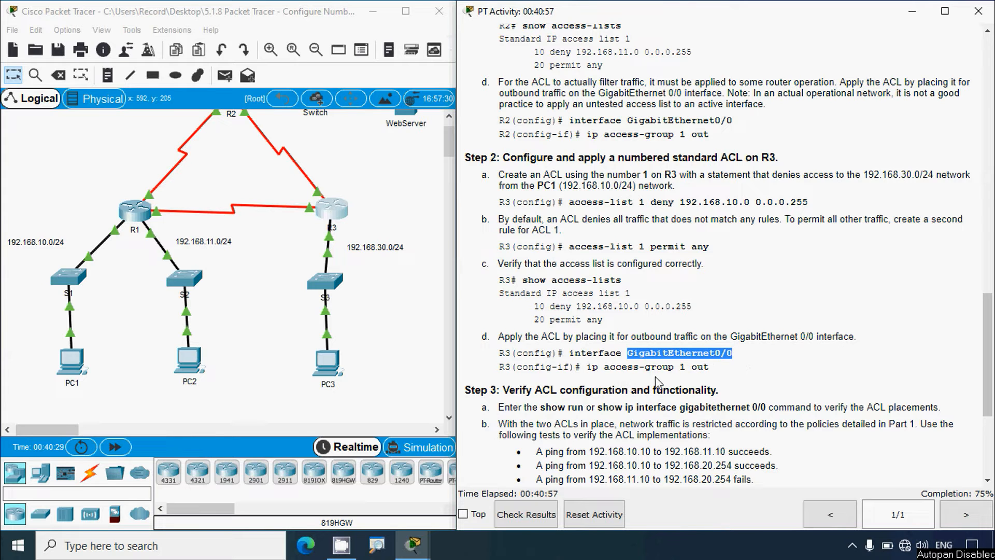
left_click_drag(692, 367, 709, 367)
left_click(428, 347)
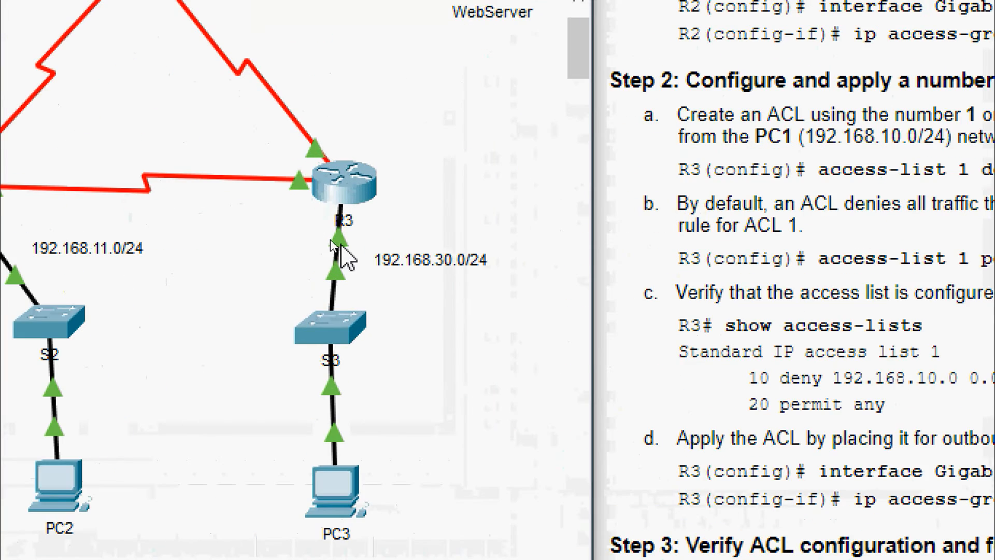
On R3, apply access list 1 to interface g0/0 with ip access-group 1 out, and close the R3 window
mouse_move(341, 245)
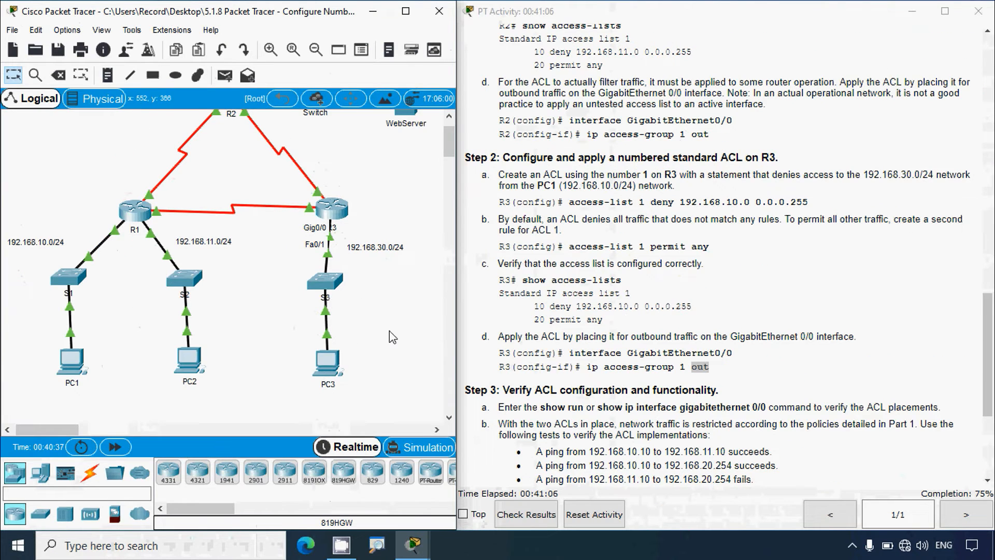
left_click(340, 218)
left_click(649, 71)
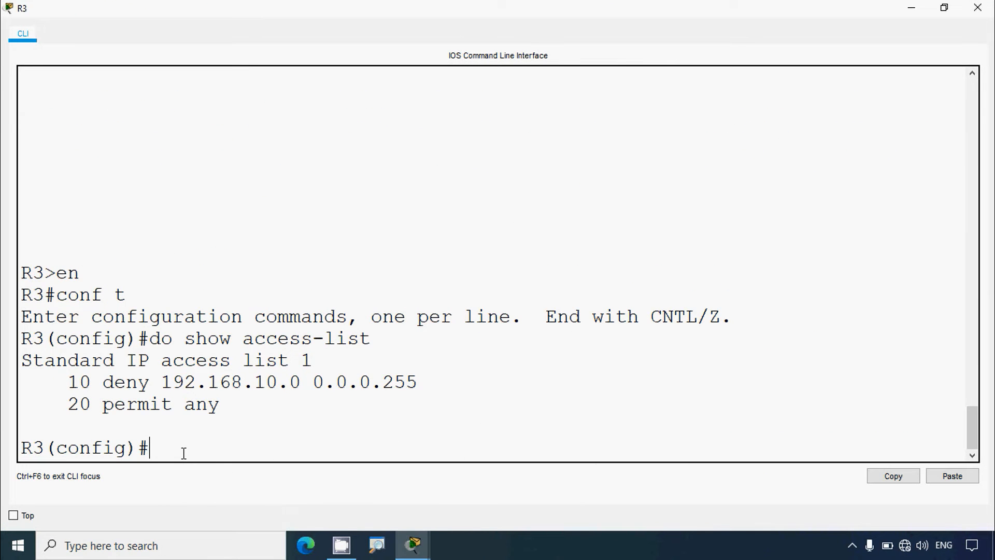
type("interface g0/0")
key("Return")
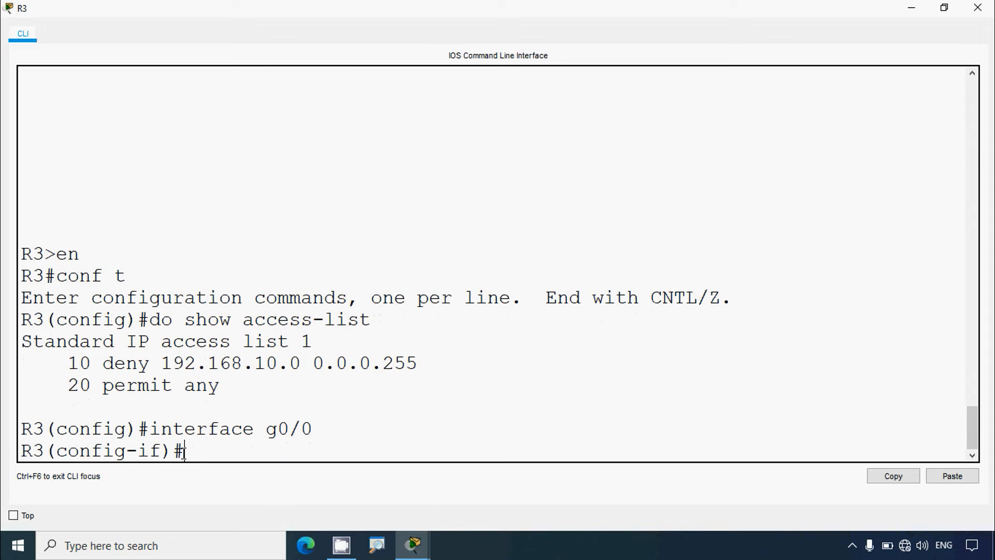
type("ip access")
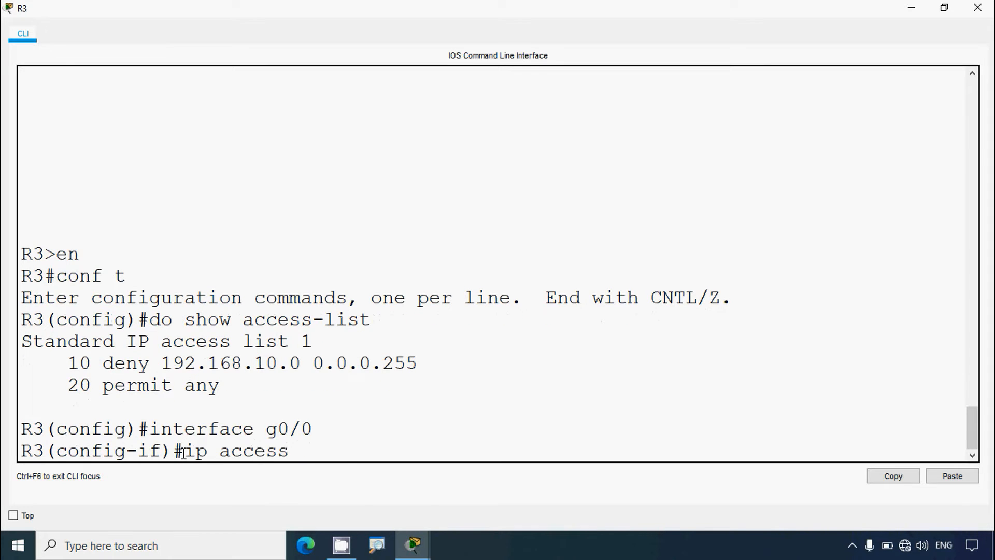
type("-group 1 out")
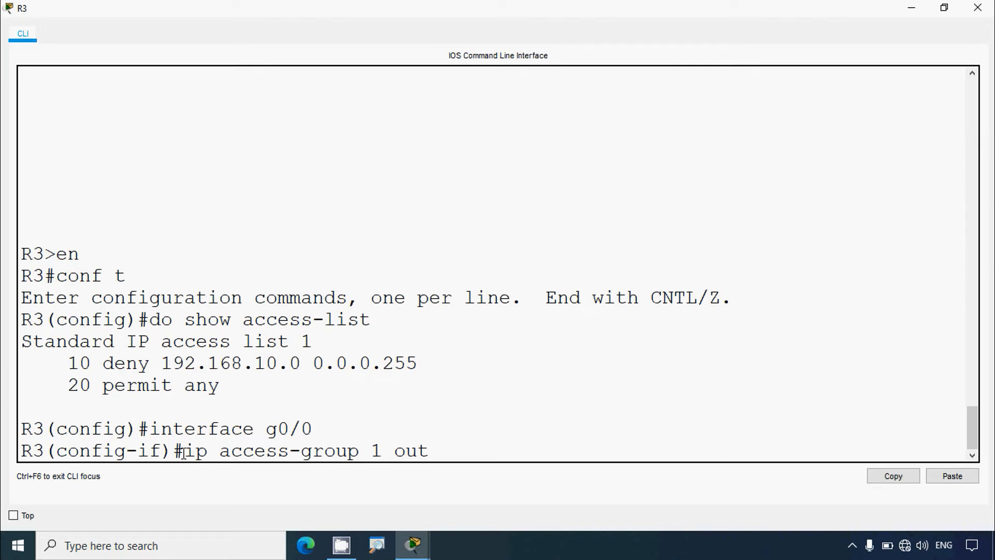
key("Return")
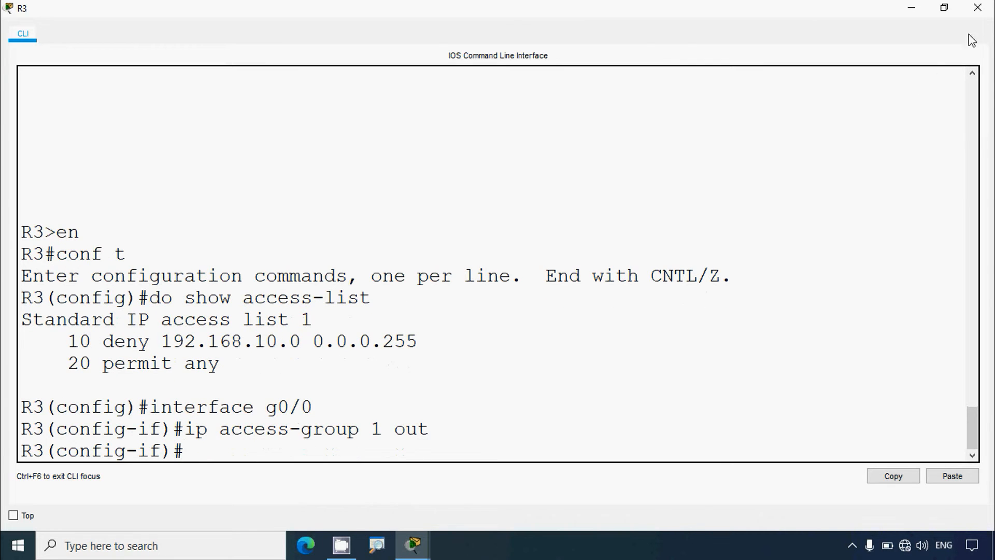
left_click(979, 10)
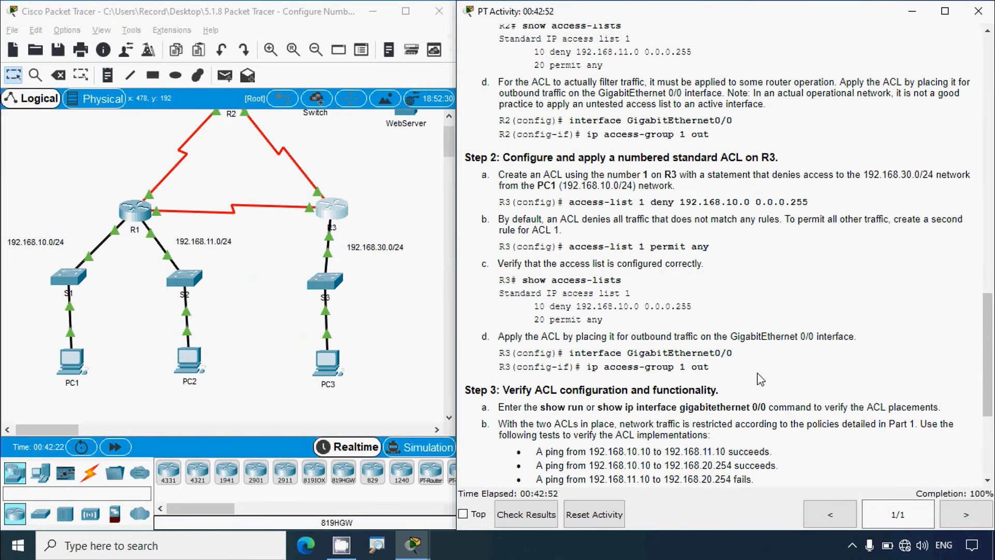
Read the Step 3 verification instructions, reopen R3, leave configuration mode, and display the running configuration with show run
scroll(511, 326, "down", 5)
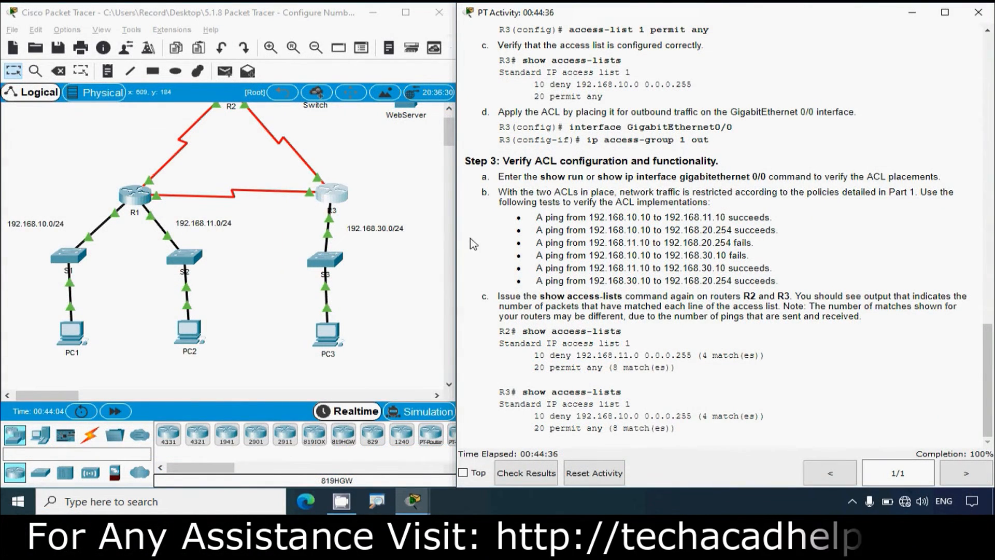
left_click(402, 187)
left_click(334, 193)
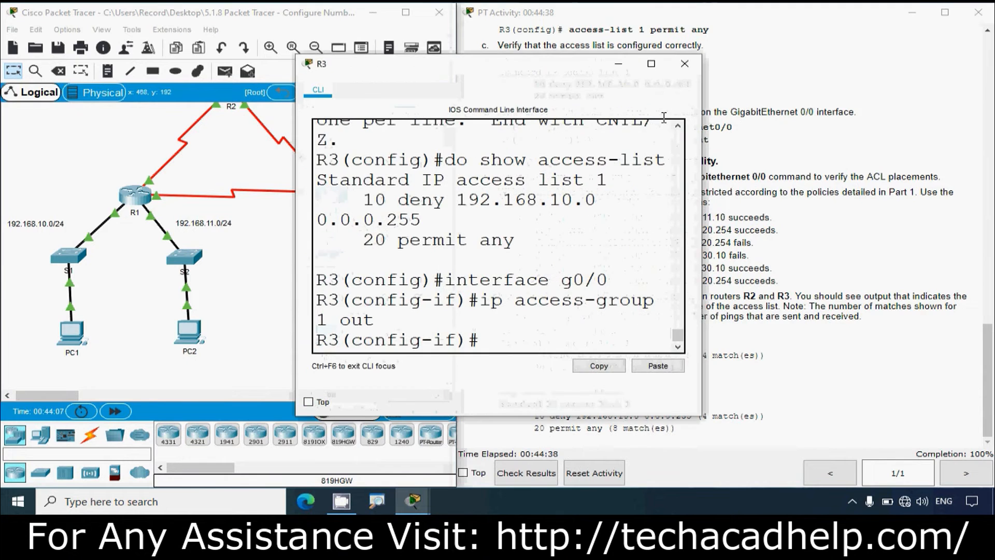
left_click(649, 61)
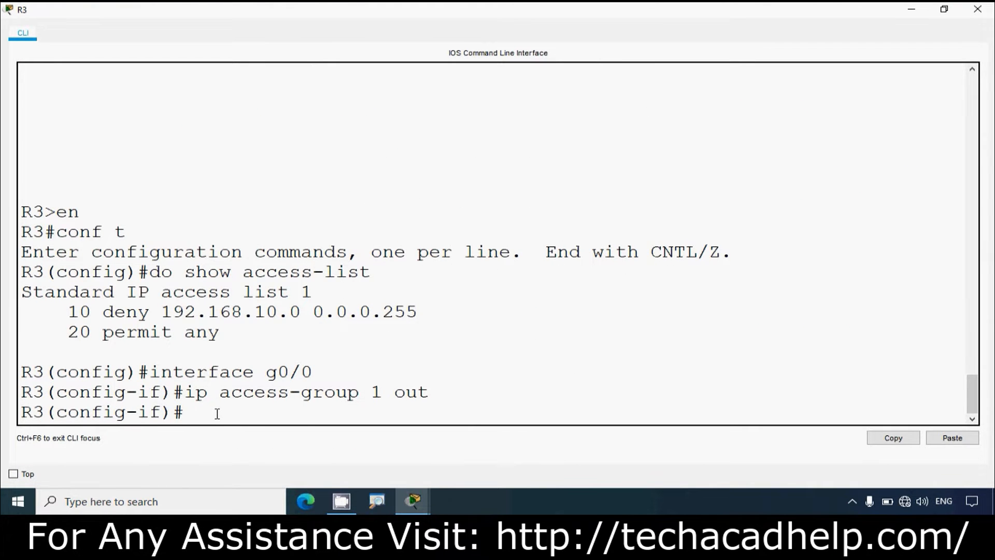
key("Return")
type("show run")
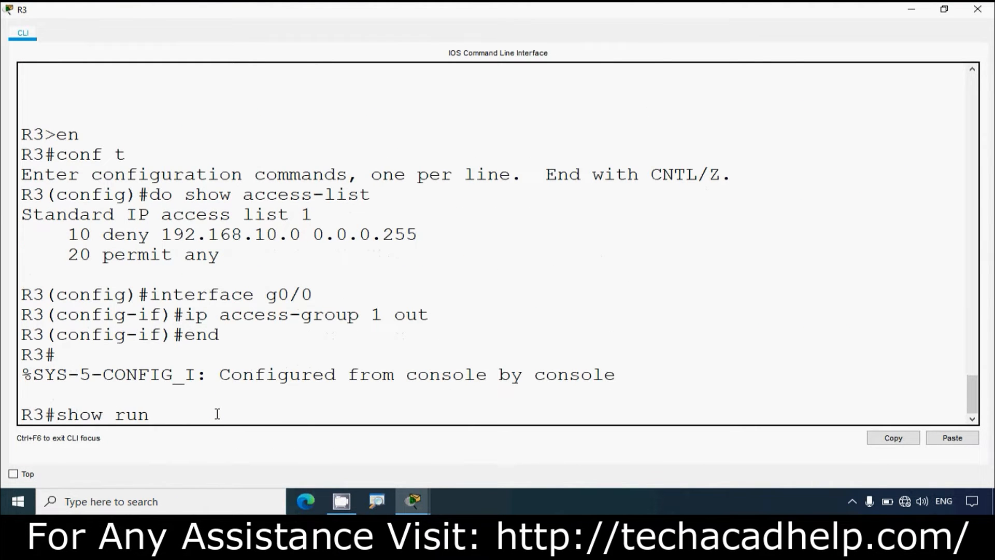
key("Return")
key("space")
key("space")
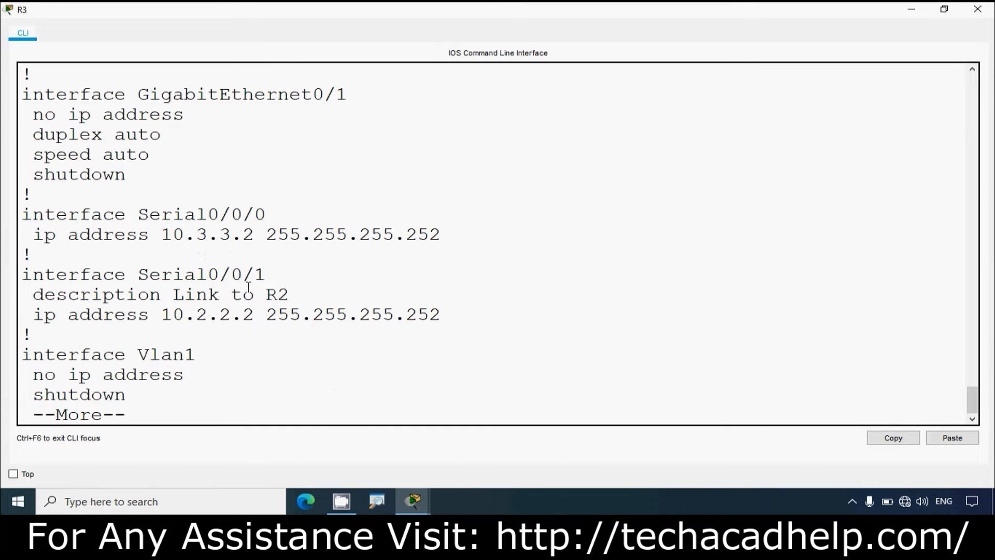
Examine the access-group line under GigabitEthernet0/0 and the access-list 1 statements in R3's running configuration, through to the end of the output
scroll(237, 290, "up", 3)
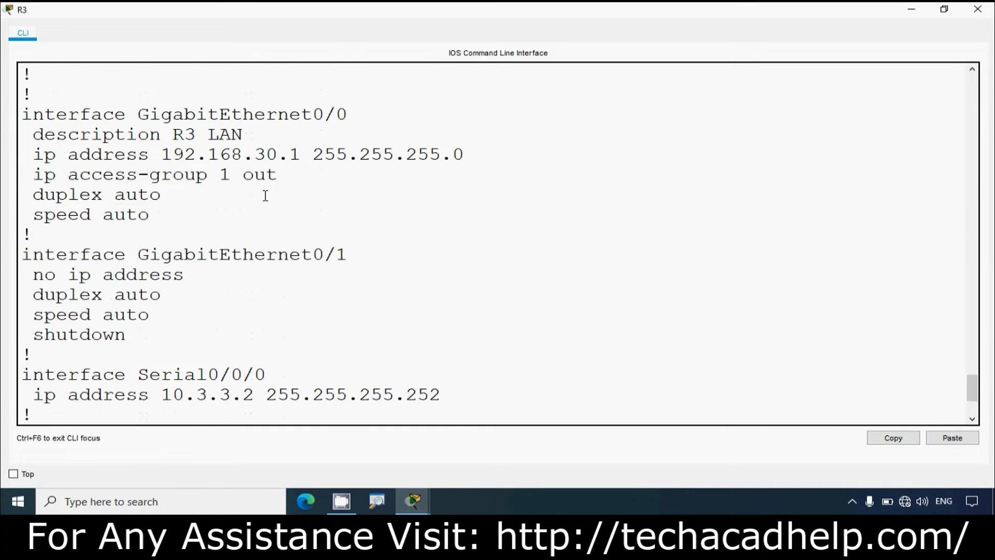
left_click_drag(353, 116, 91, 115)
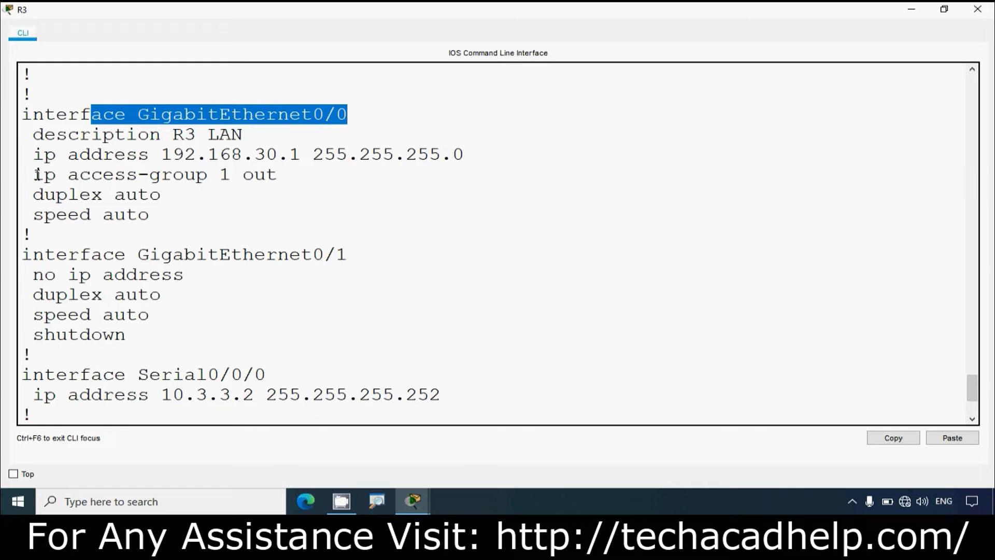
left_click_drag(34, 175, 278, 175)
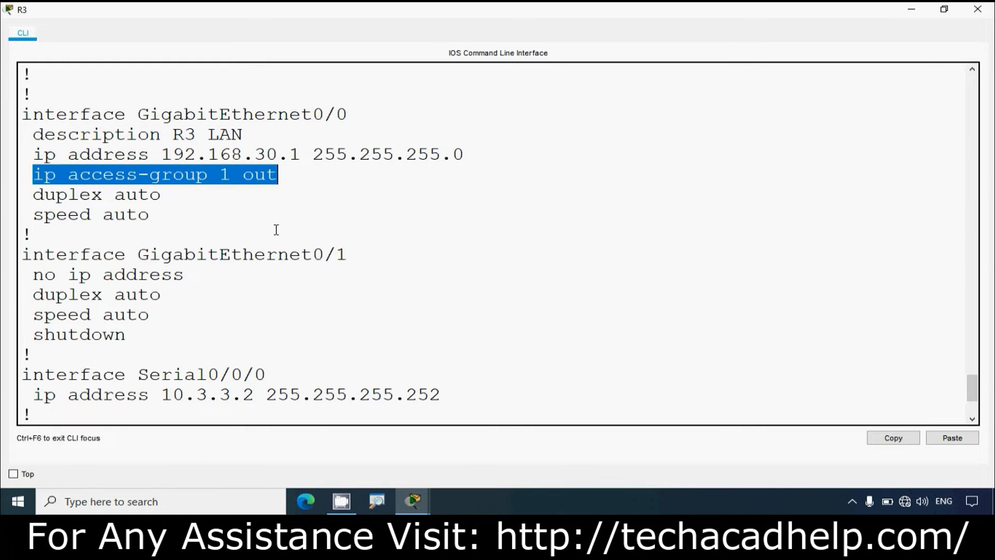
left_click(276, 230)
scroll(276, 229, "down", 5)
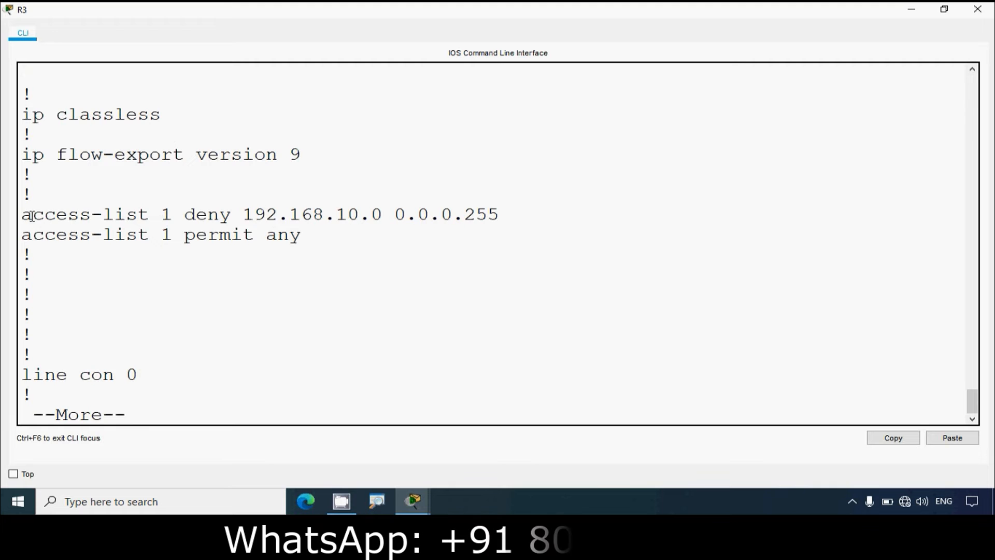
left_click_drag(31, 215, 306, 238)
key("space")
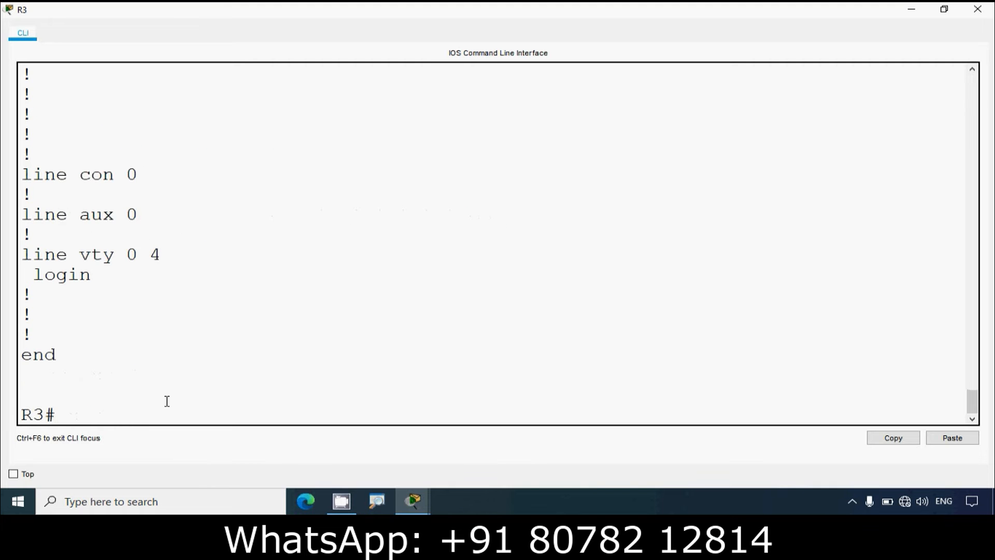
Display R3's full interface details with show interfaces g0/0
type("show")
type(" i")
type("p")
key("BackSpace")
key("BackSpace")
key("BackSpace")
type("inter")
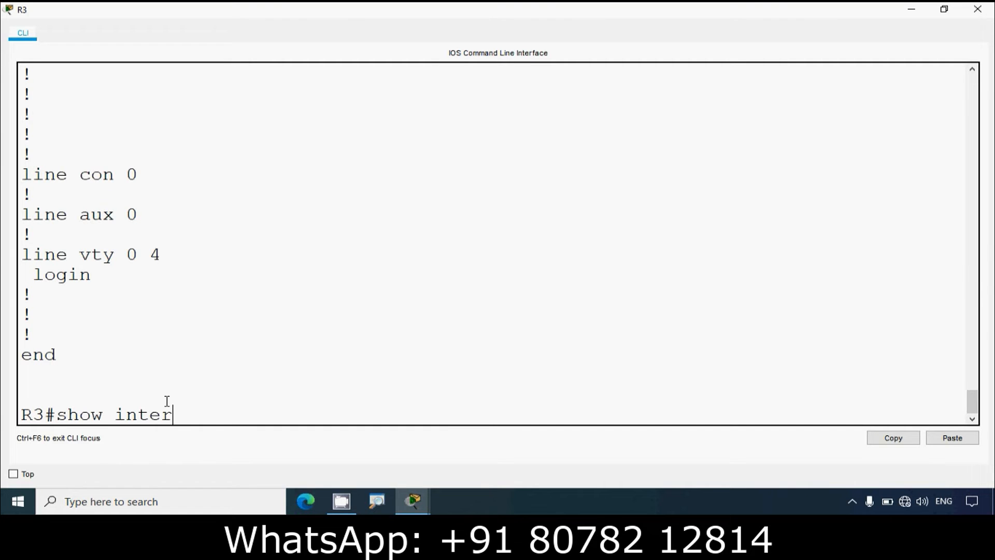
key("Tab")
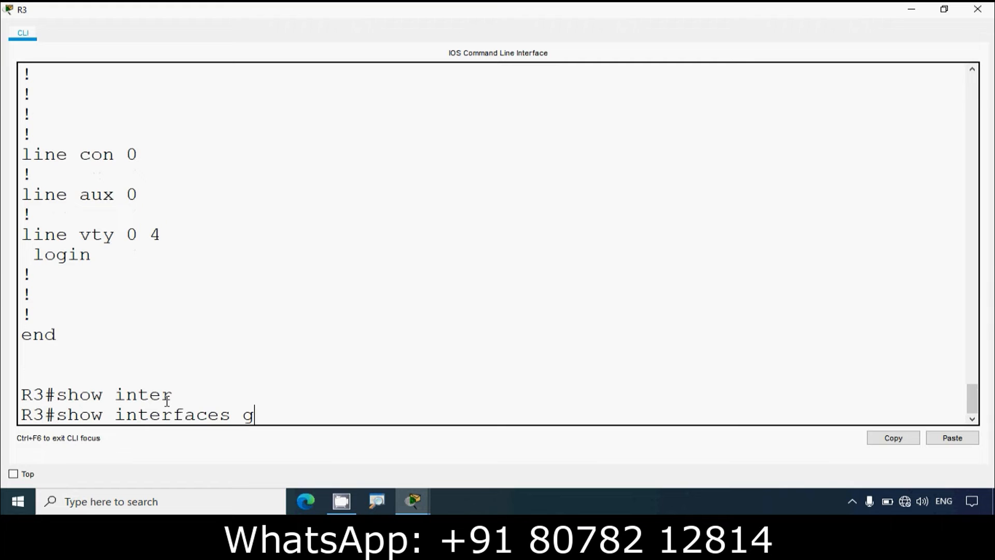
type("g0/0")
key("Return")
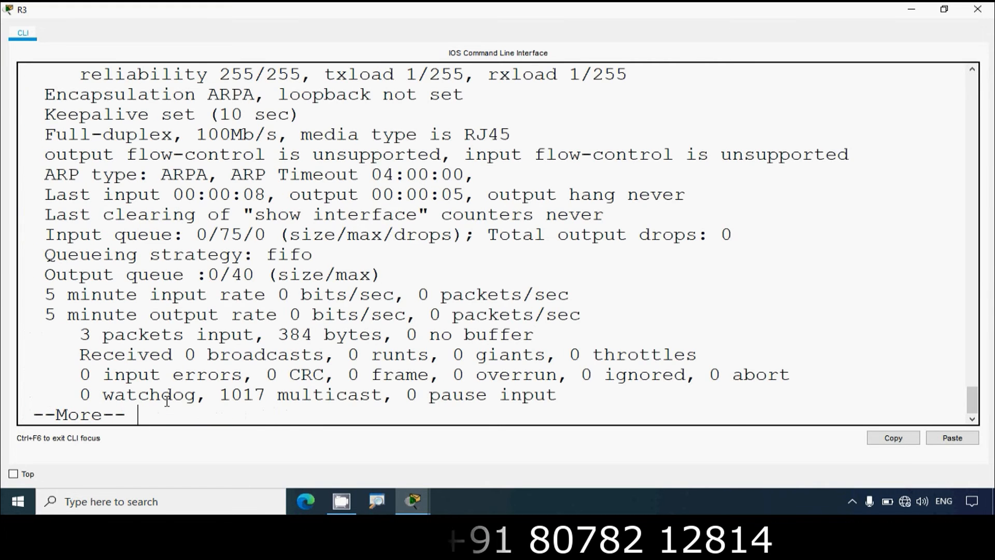
key("space")
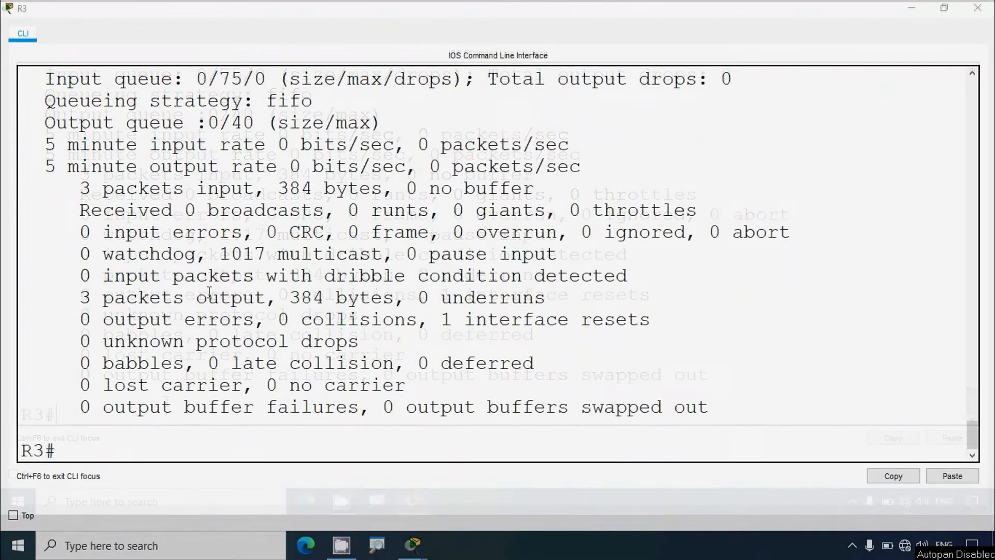
Display the IP settings of R3's GigabitEthernet0/0 with show ip interface g0/0
left_click(116, 446)
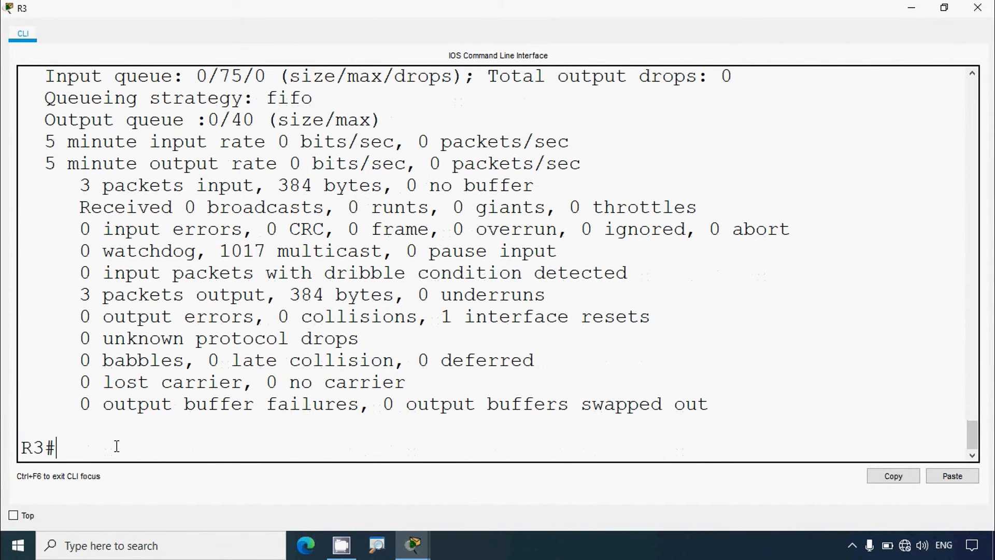
type("show ip i")
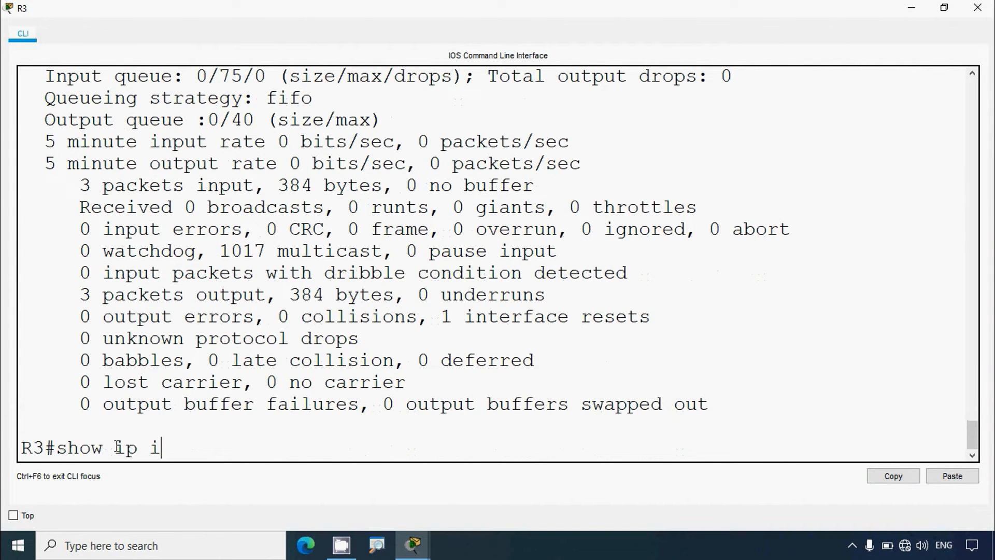
type("nterface g")
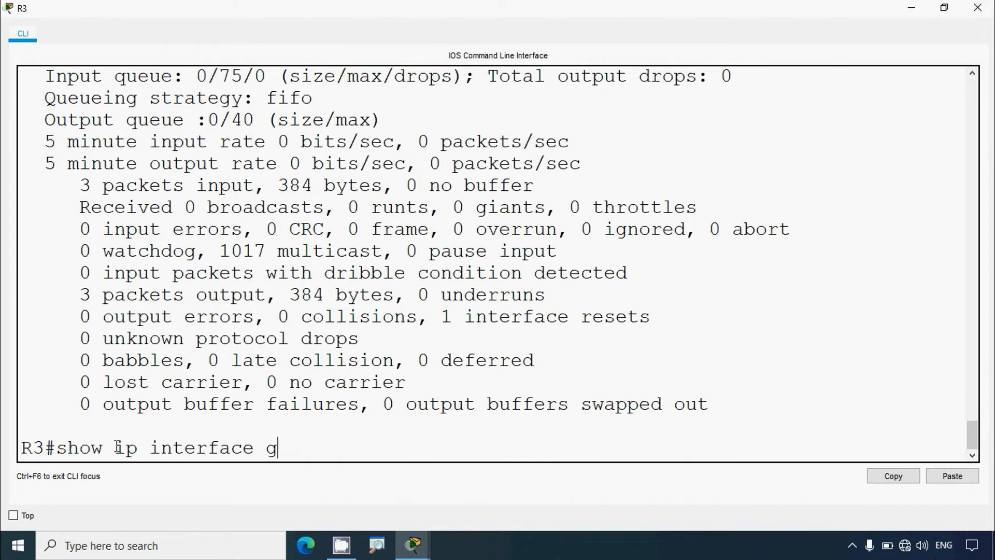
type("0/0")
key("Return")
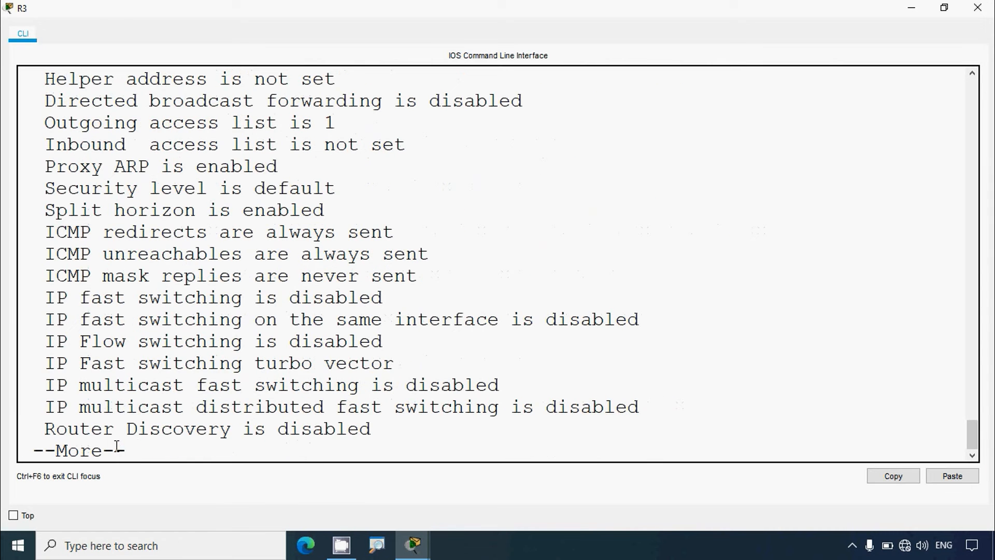
key("space")
Examine the outgoing and inbound access list lines in the g0/0 IP interface output, and close the R3 window
scroll(184, 401, "up", 2)
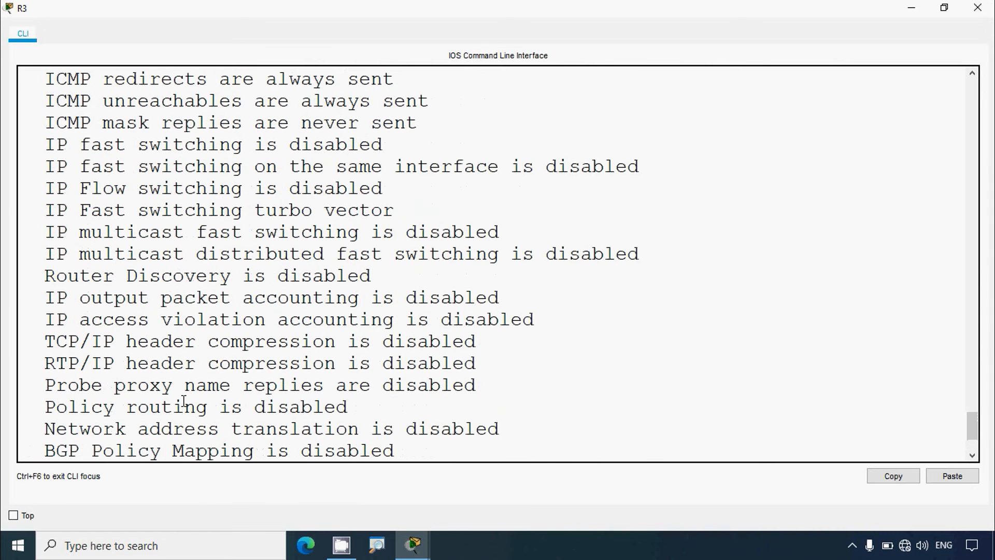
scroll(184, 400, "up", 2)
scroll(184, 401, "up", 3)
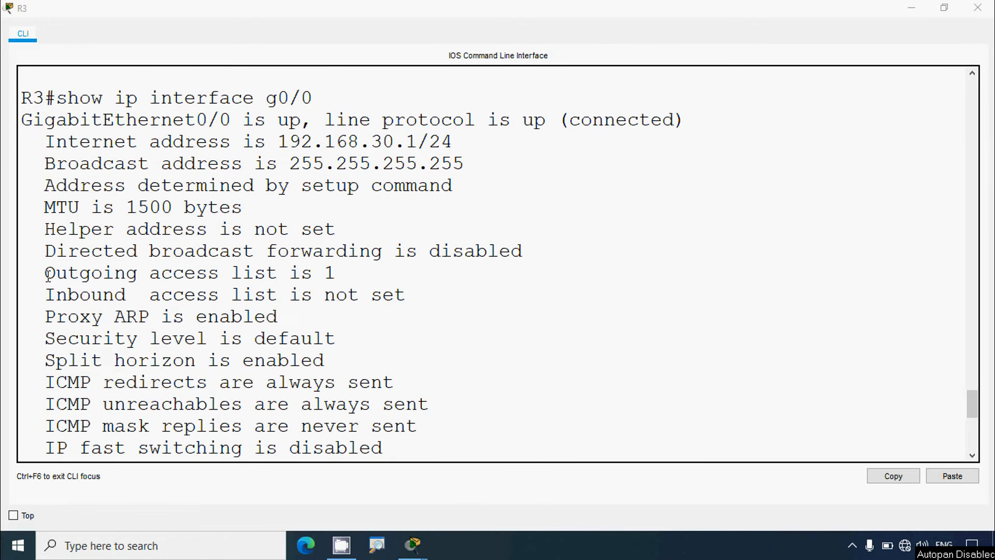
left_click_drag(47, 274, 337, 274)
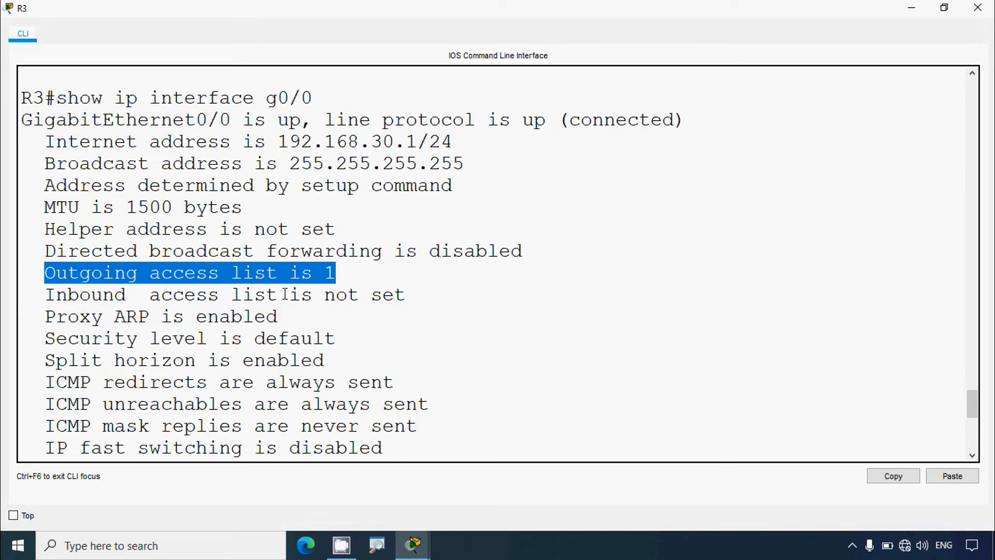
left_click(322, 278)
left_click_drag(394, 295, 206, 267)
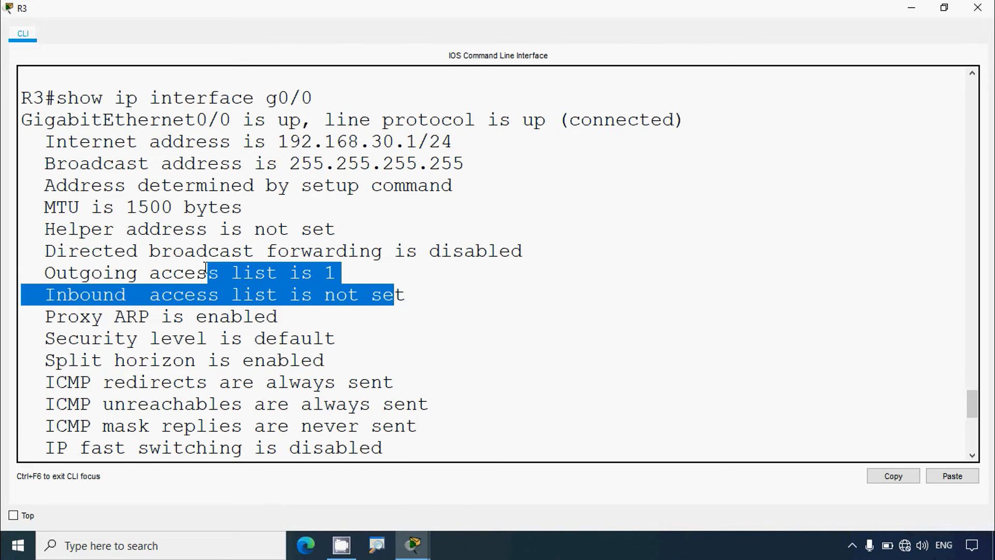
left_click(977, 8)
Open R2, enter privileged mode, and display its running configuration with show run
left_click(232, 161)
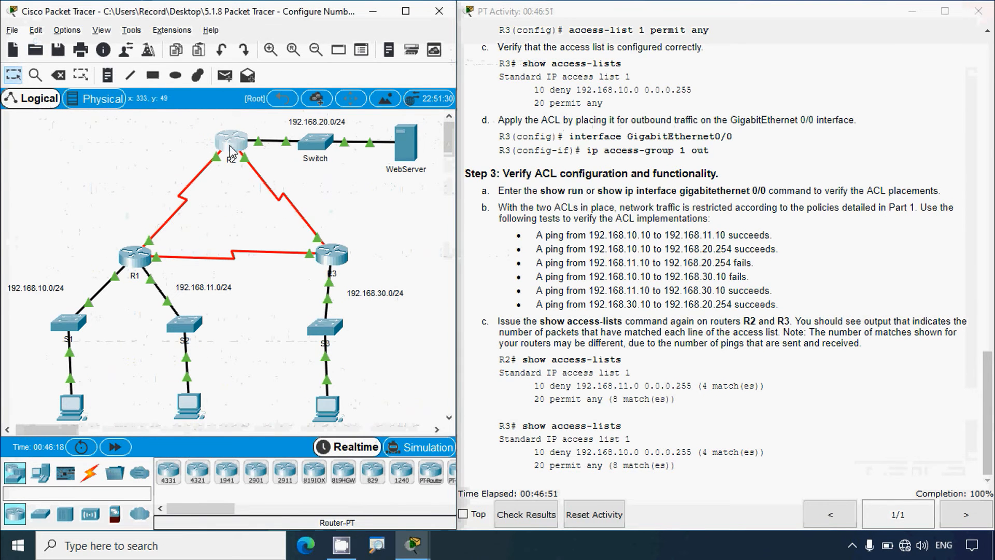
left_click(648, 65)
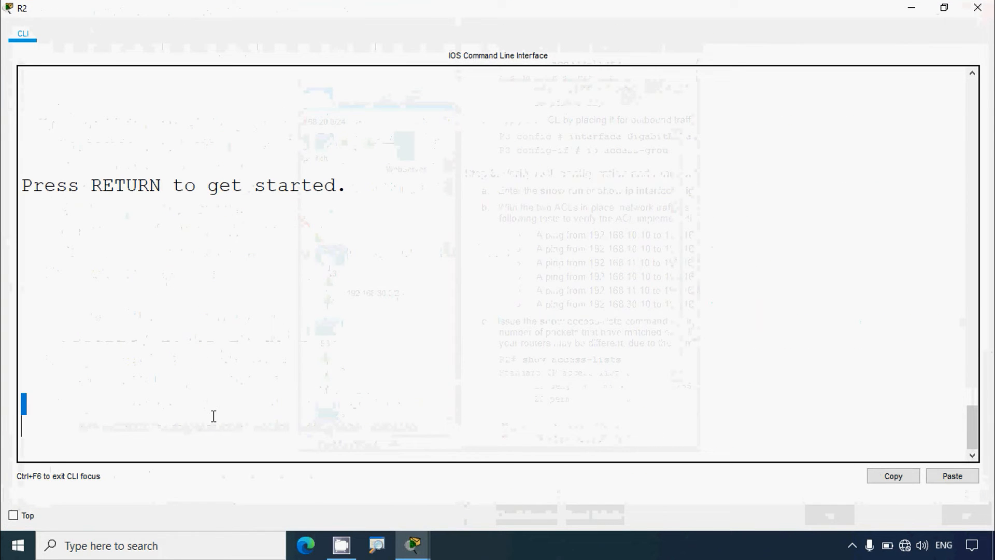
key("Return")
type("en")
key("Return")
type("sh")
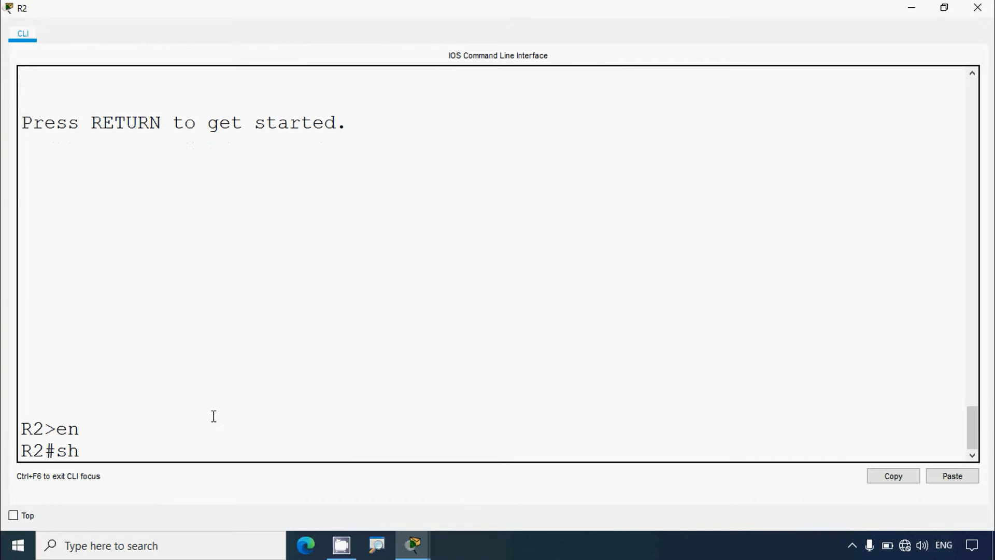
key("Tab")
type("run")
key("Return")
key("space")
key("space")
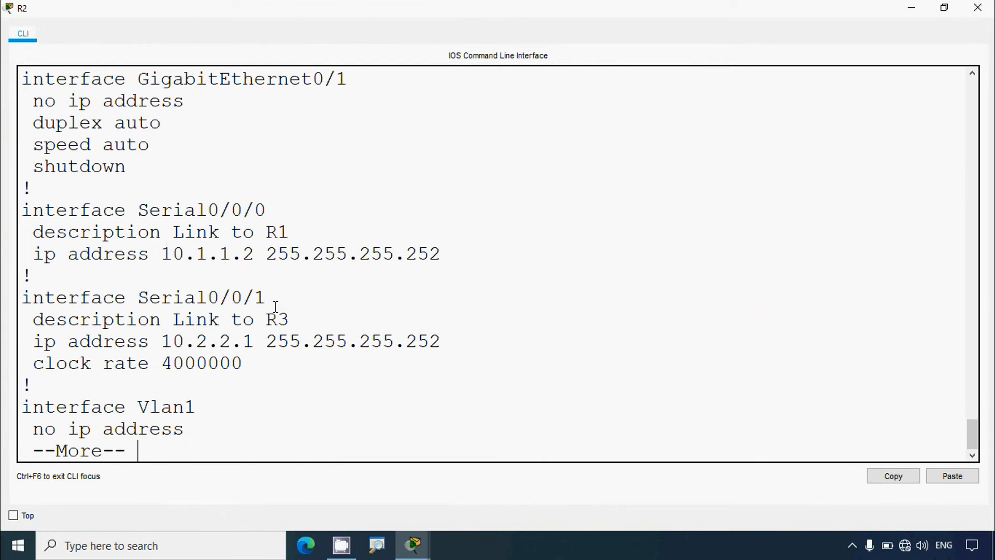
Examine the access-group line under GigabitEthernet0/0 in R2's running configuration
scroll(275, 306, "up", 3)
double_click(150, 123)
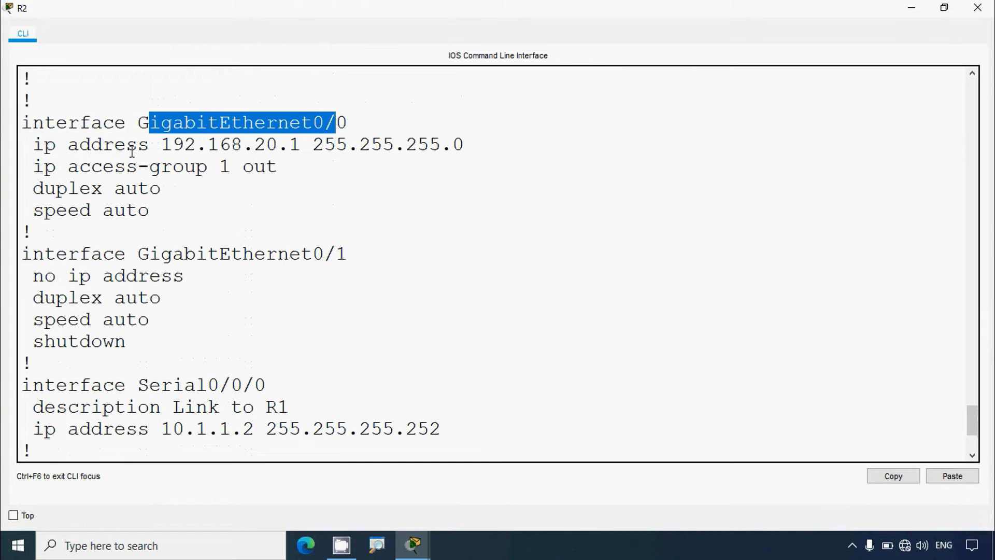
left_click_drag(34, 166, 275, 168)
left_click(258, 251)
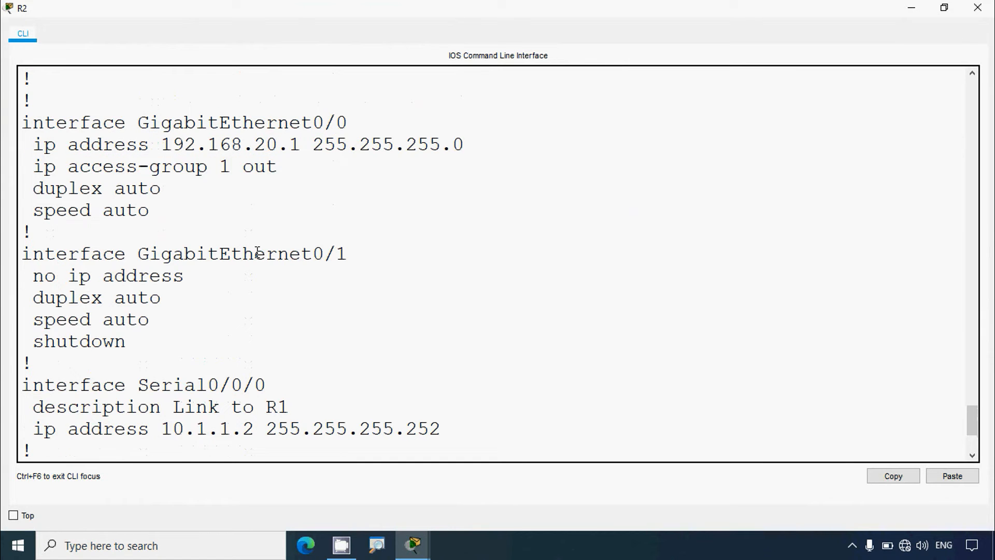
Examine the two access-list 1 lines in R2's running configuration, and page through to the end of the output
scroll(258, 252, "down", 5)
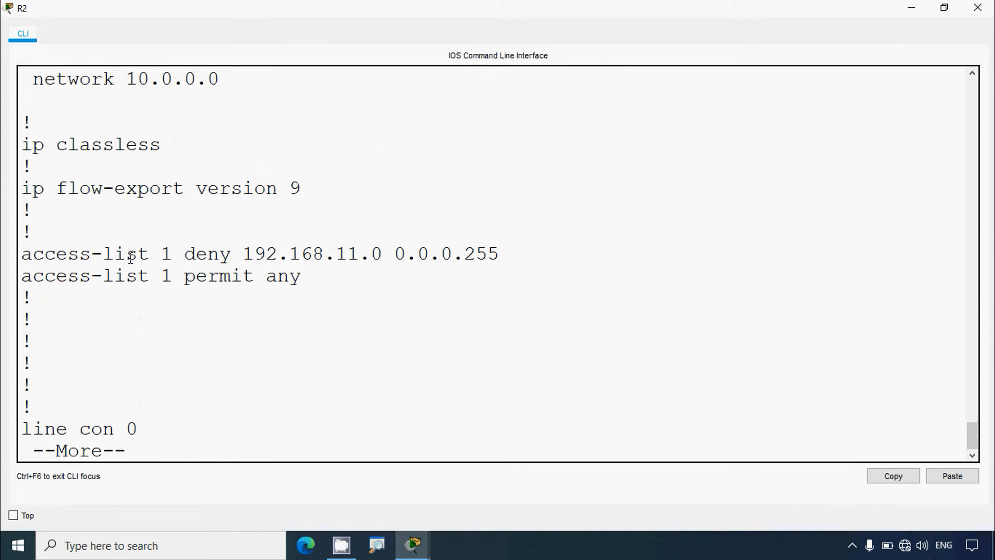
left_click_drag(26, 253, 324, 269)
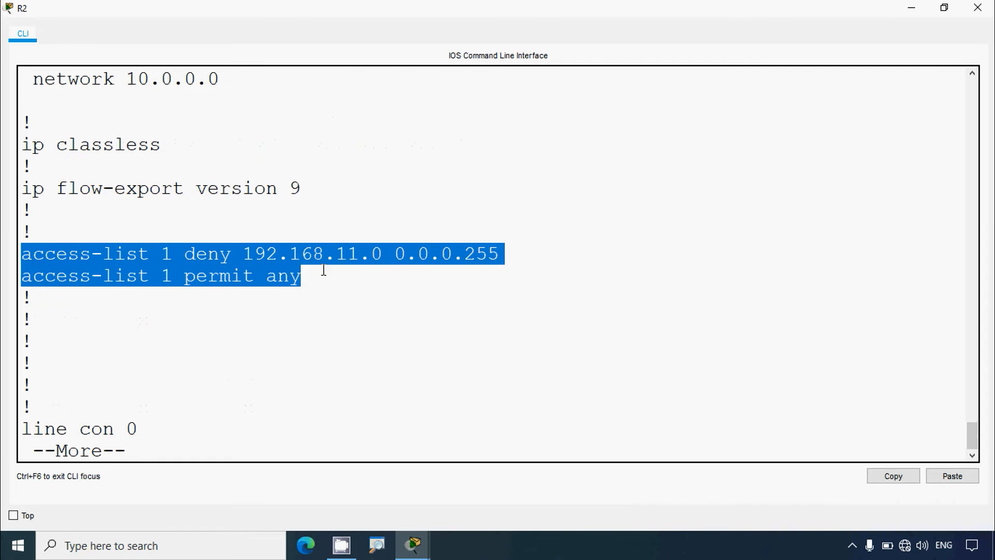
key("space")
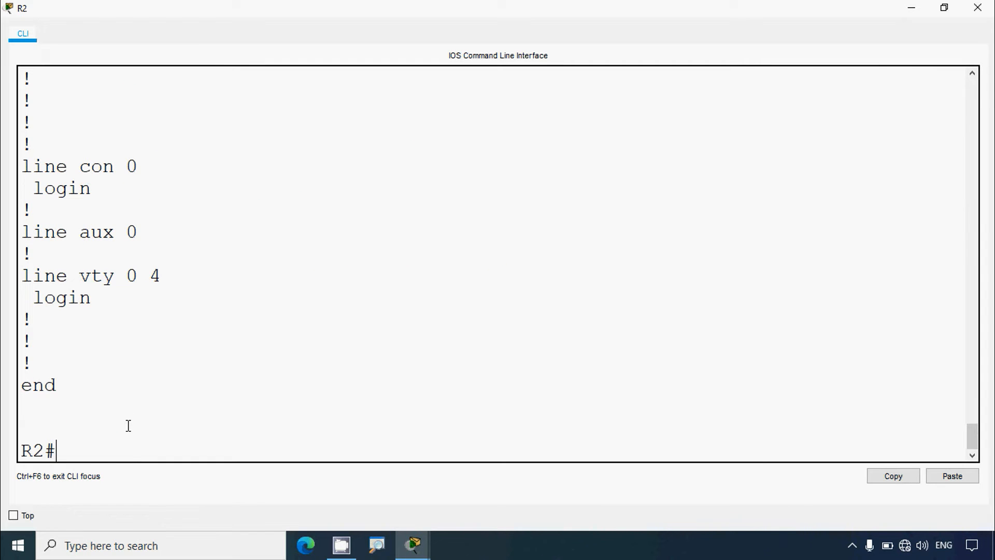
Check the outgoing access list line on R2 with show ip interface g0/0, and close the R2 window
type("show ip interb")
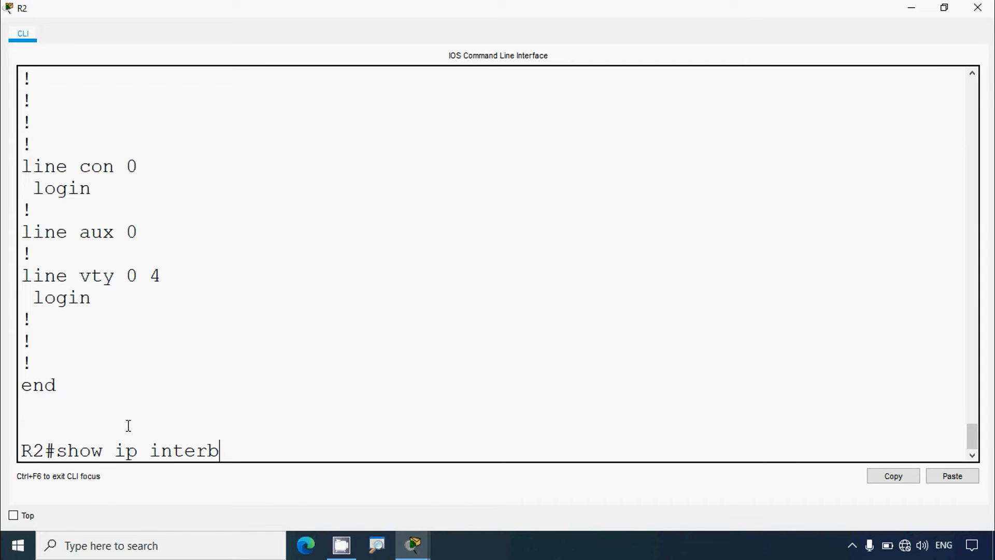
key("BackSpace")
type("face g0")
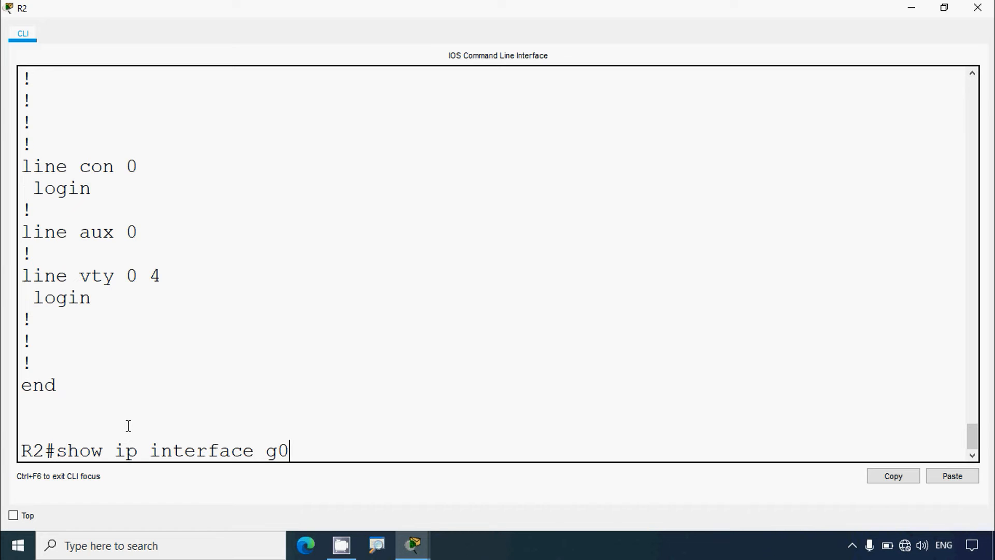
type("/0")
key("Return")
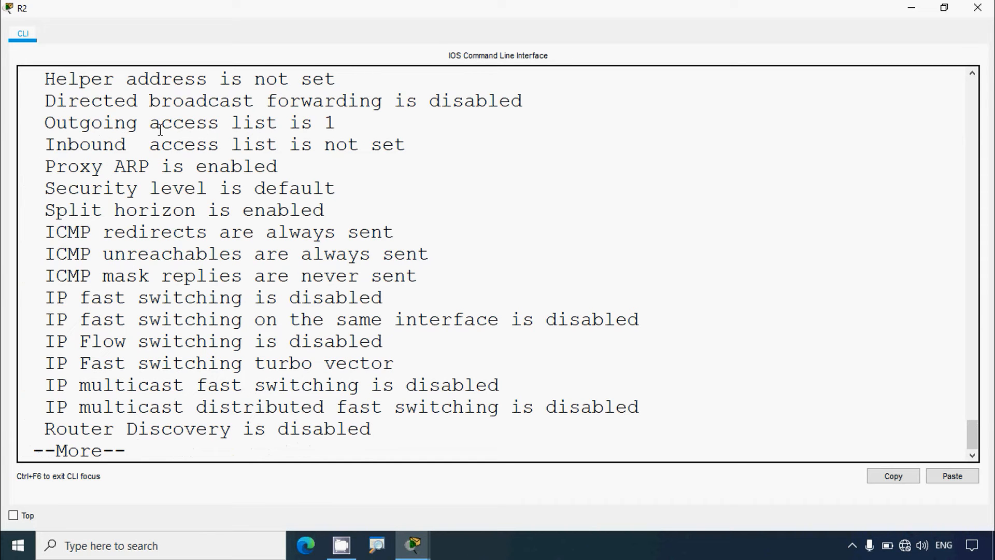
left_click_drag(335, 123, 45, 123)
left_click(983, 11)
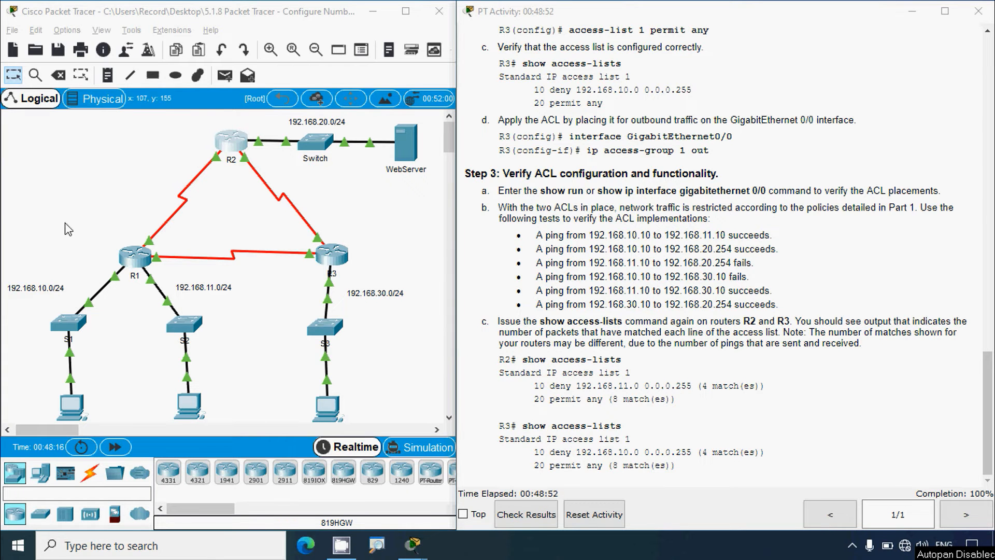
View PC2's IP configuration to check its IPv4 address, and close the PC2 window
left_click(68, 228)
scroll(68, 228, "down", 3)
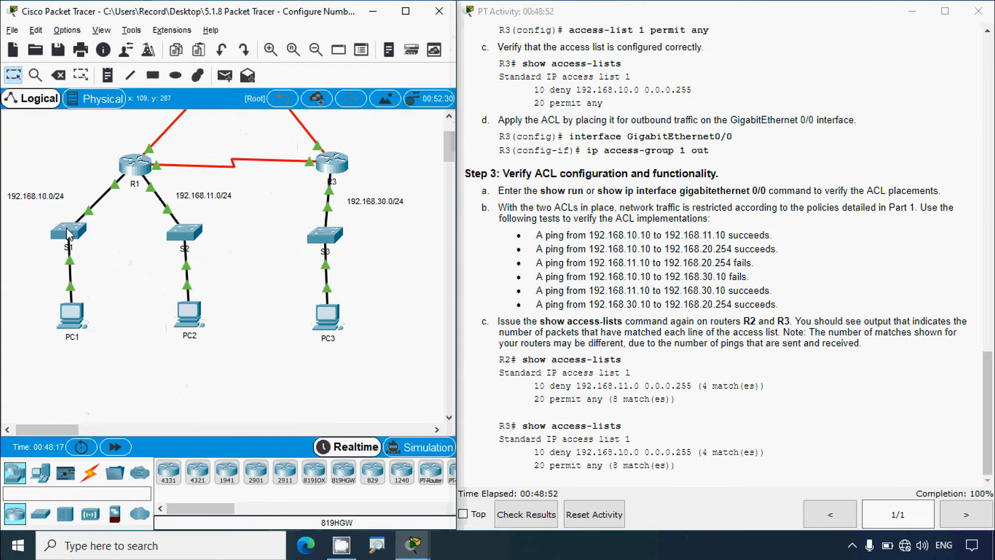
left_click(192, 327)
left_click(386, 185)
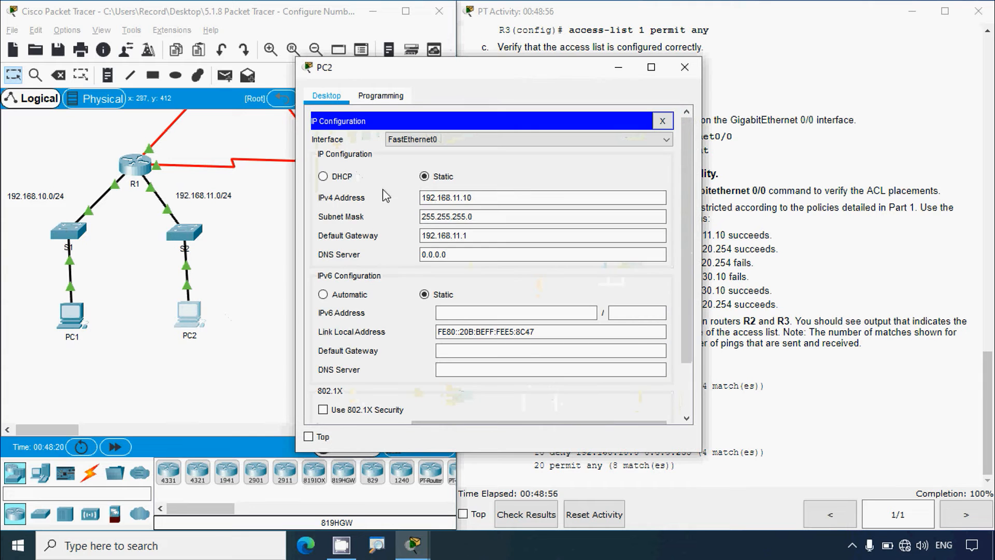
left_click(685, 67)
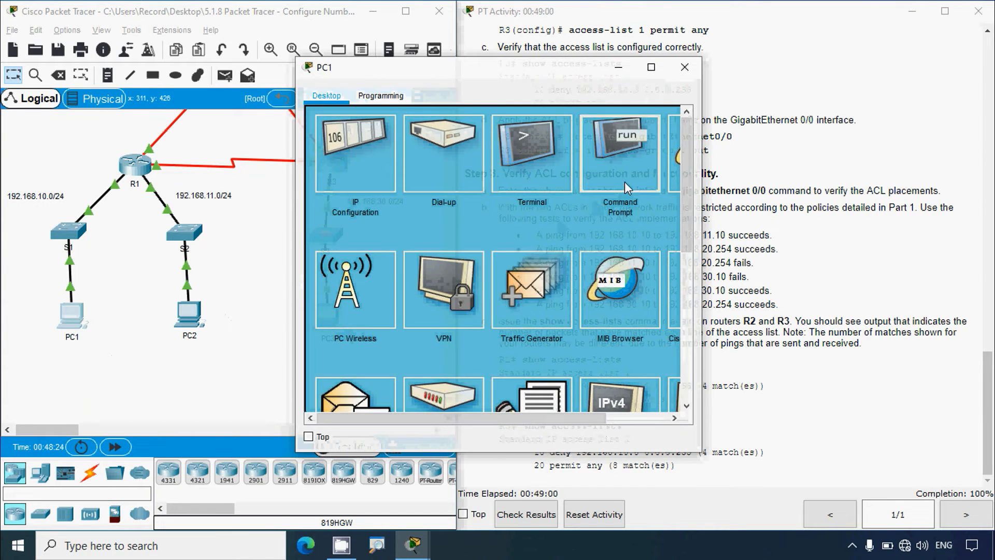
Ping 192.168.11.10 from PC1's Command Prompt, and put the PC1 window away
left_click(619, 156)
left_click(651, 67)
key("Return")
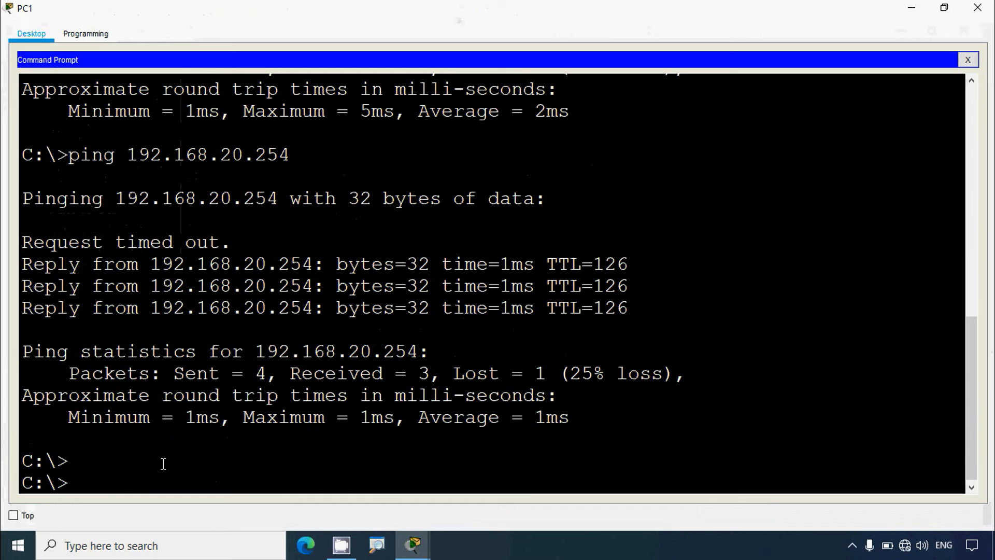
type("ping 192.168.11.10")
key("Return")
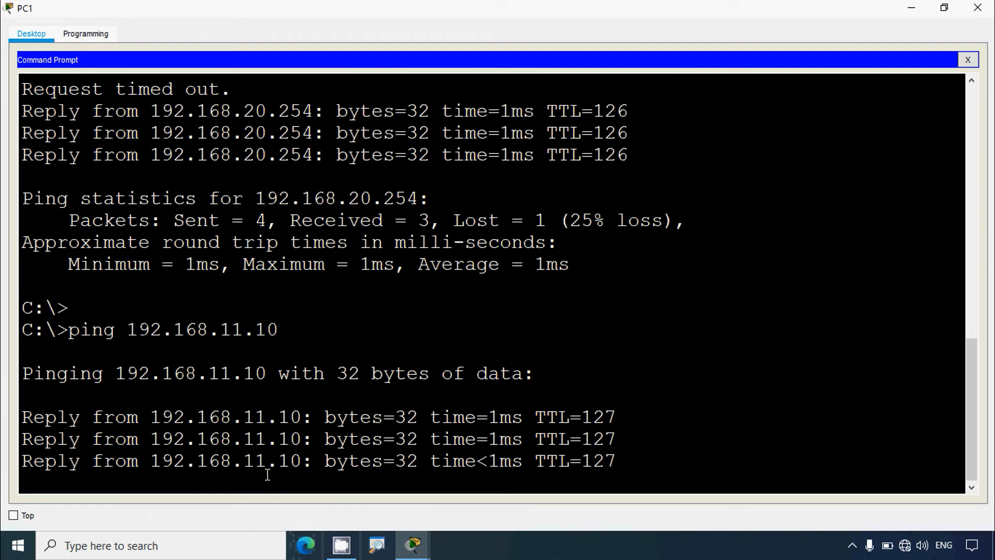
left_click(911, 7)
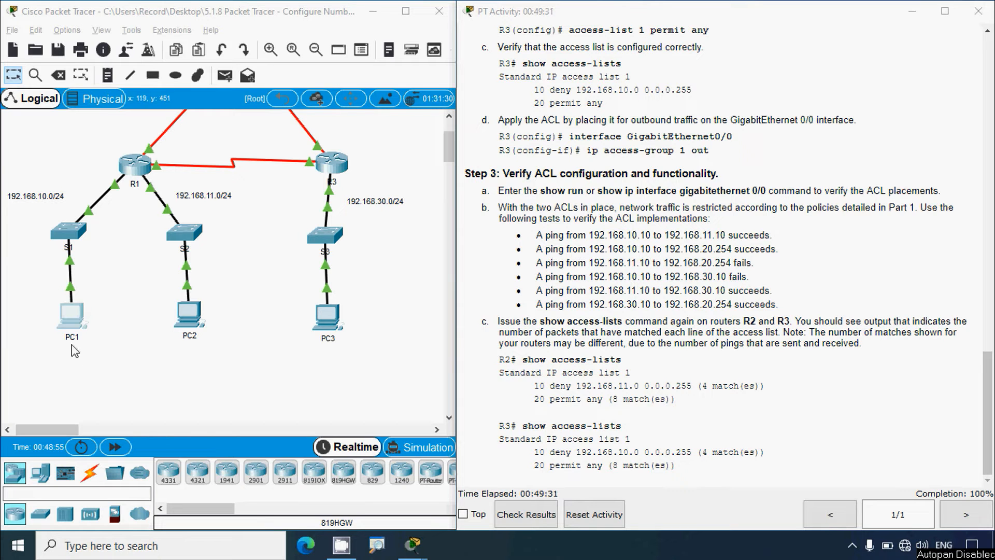
Copy the destination address 192.168.20.254 from the second ping test in the activity instructions
left_click_drag(41, 304, 93, 347)
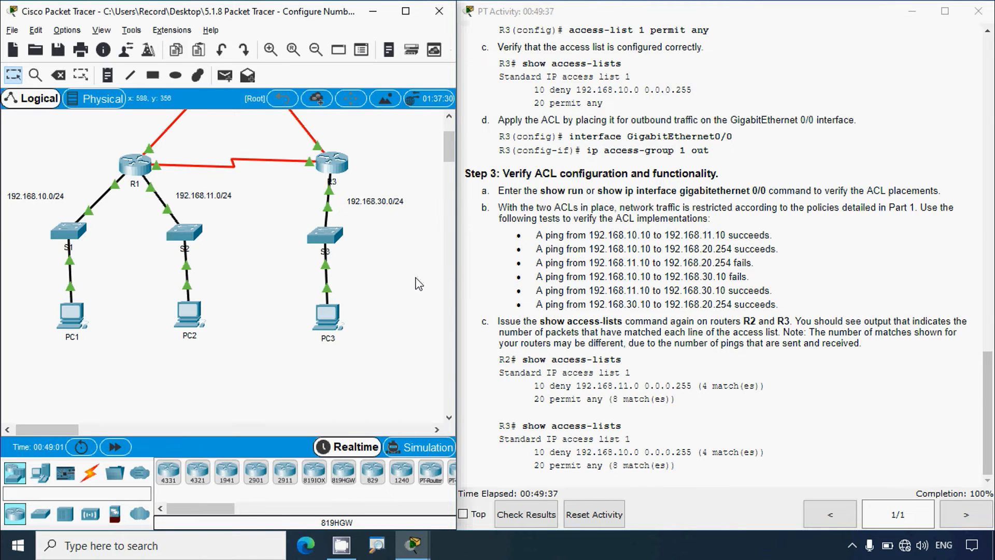
scroll(419, 284, "up", 2)
scroll(417, 290, "up", 2)
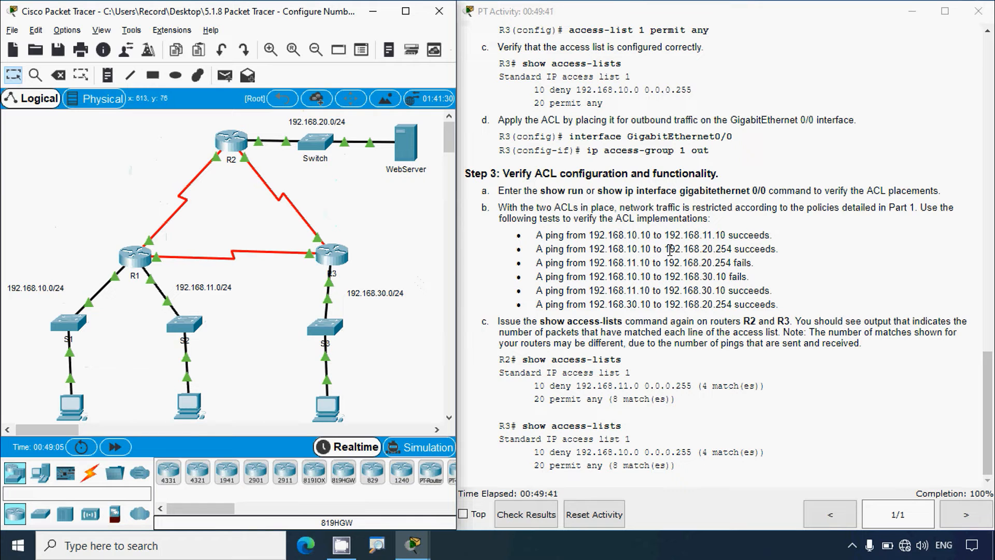
left_click_drag(664, 250, 723, 250)
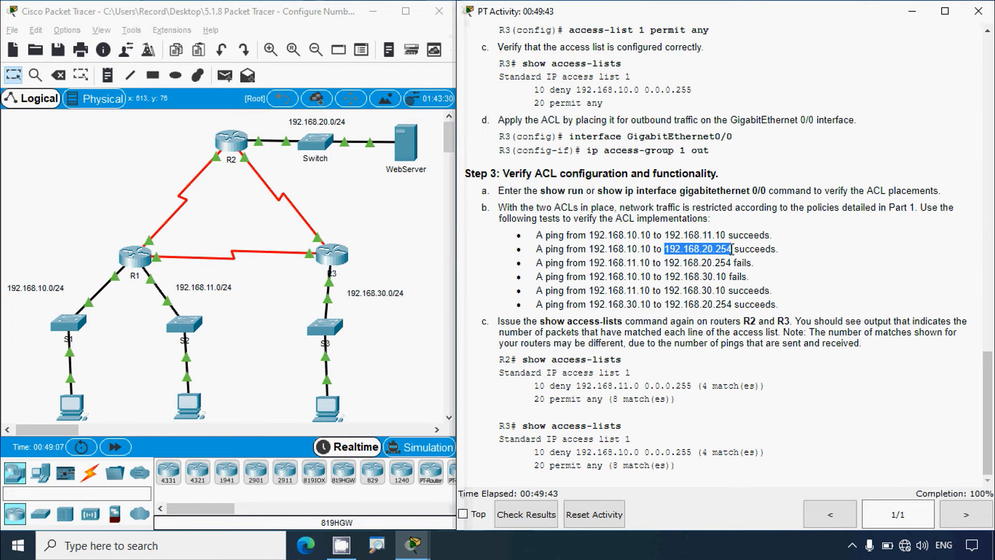
Ping the copied address 192.168.20.254 from PC1's Command Prompt, and put the PC1 window away
left_click(71, 407)
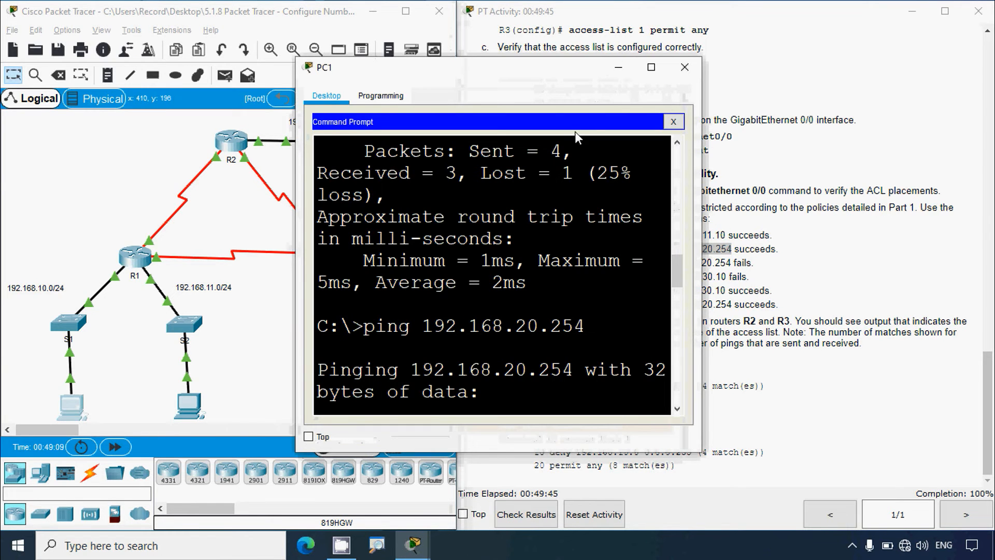
left_click(648, 70)
type("p")
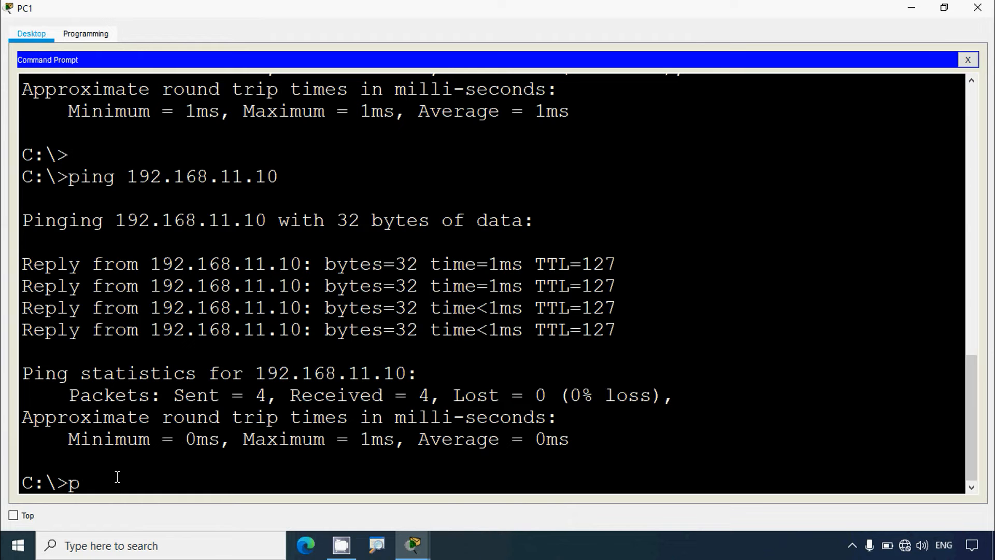
type("ing")
right_click(141, 485)
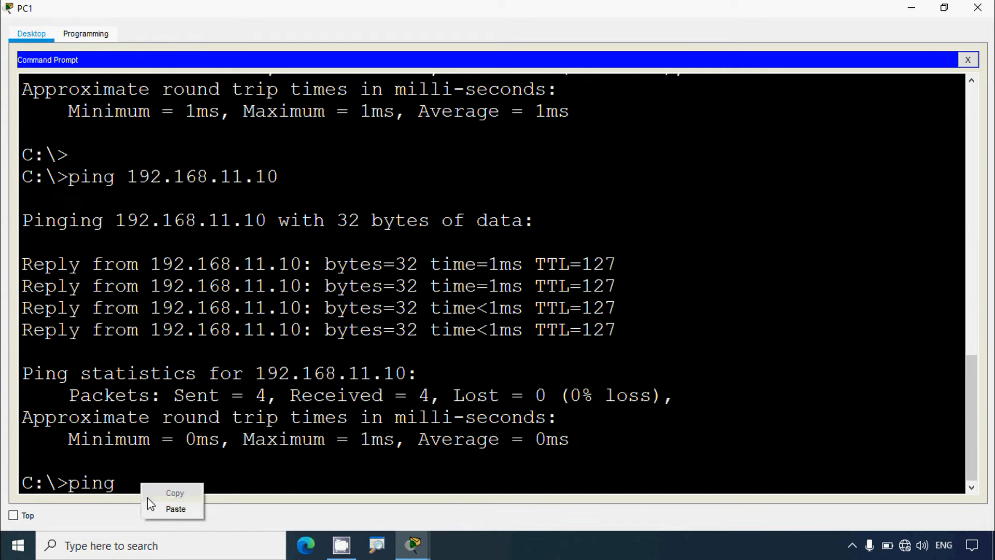
left_click(155, 510)
key("Return")
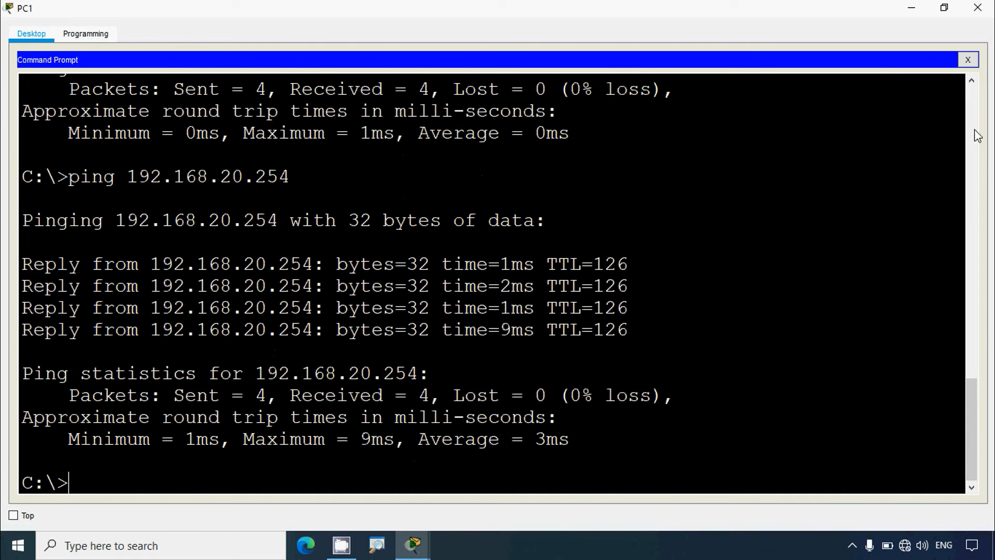
left_click(980, 8)
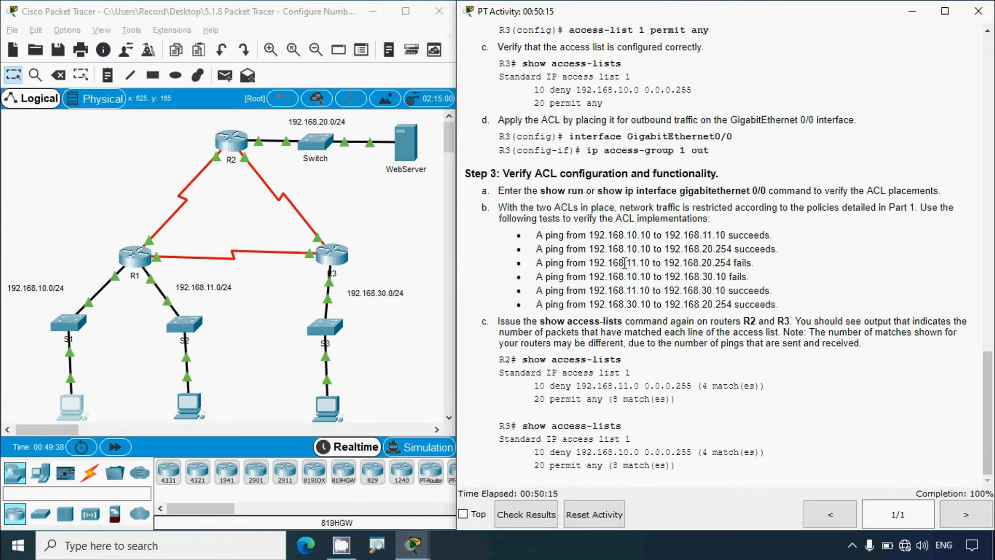
Run the third ping test of the instructions from PC2's Command Prompt, pinging the WebServer at 192.168.20.254
left_click_drag(590, 262, 654, 263)
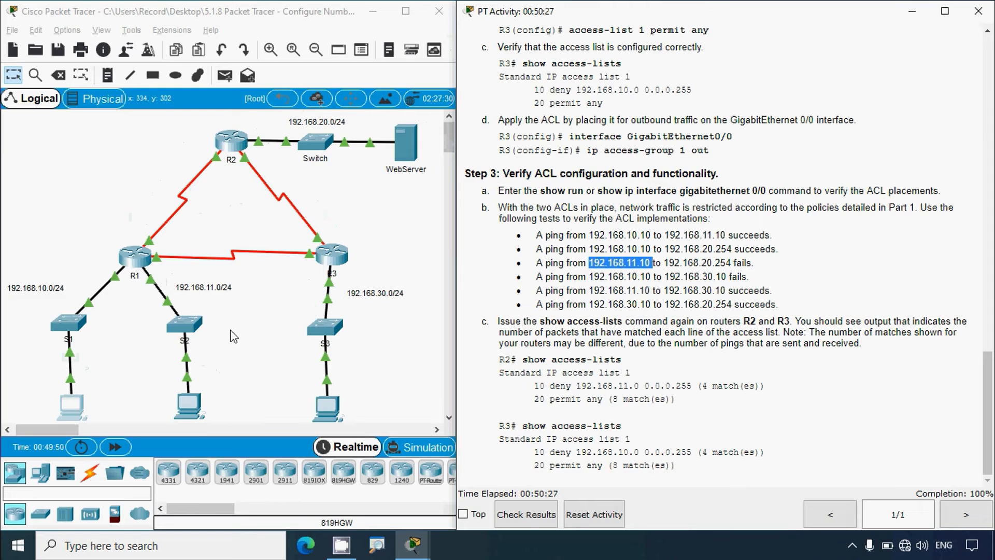
scroll(236, 344, "down", 1)
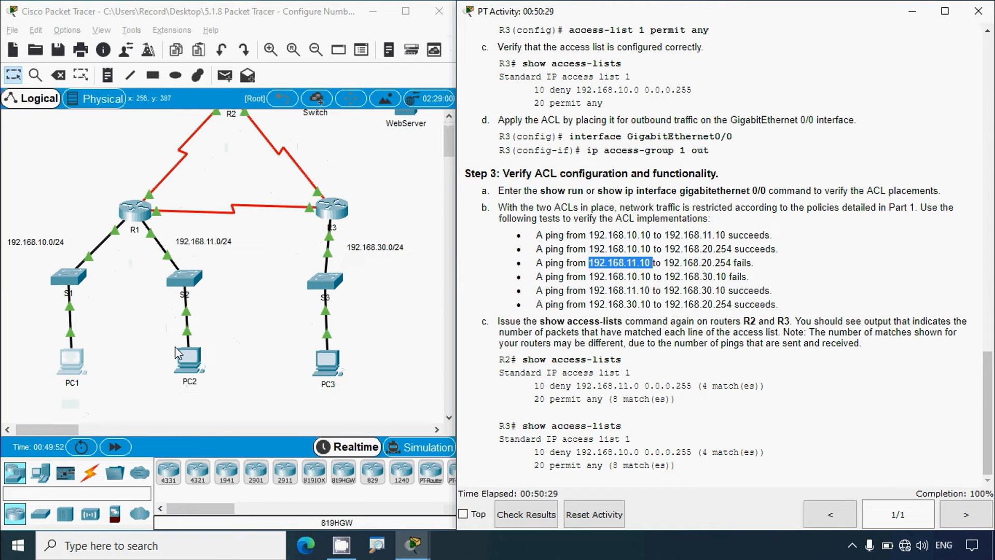
scroll(182, 365, "up", 1)
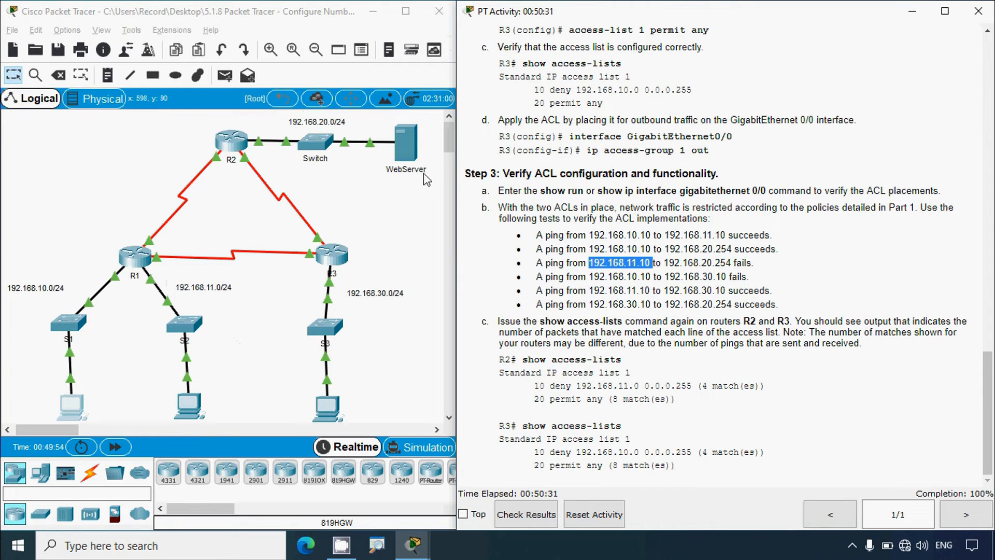
scroll(212, 373, "down", 1)
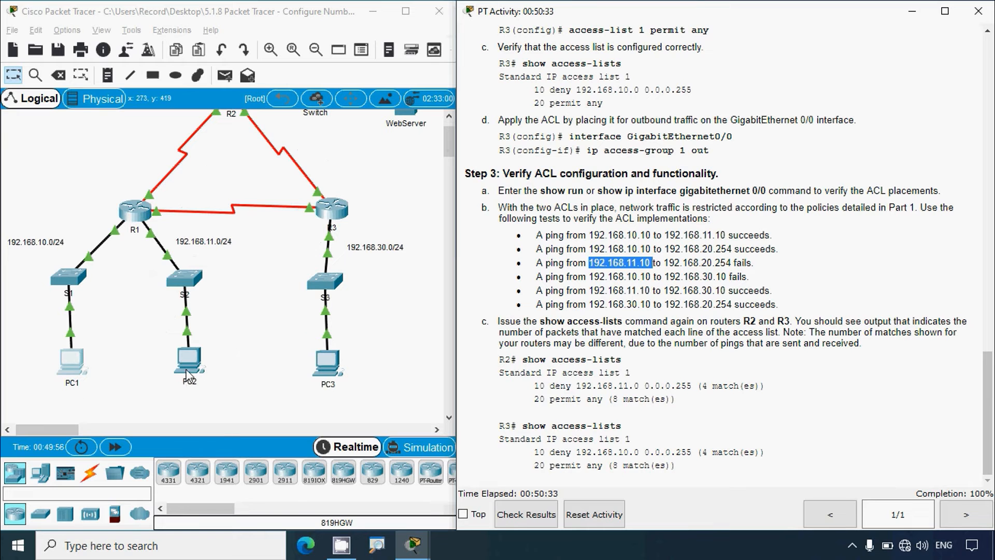
left_click(197, 361)
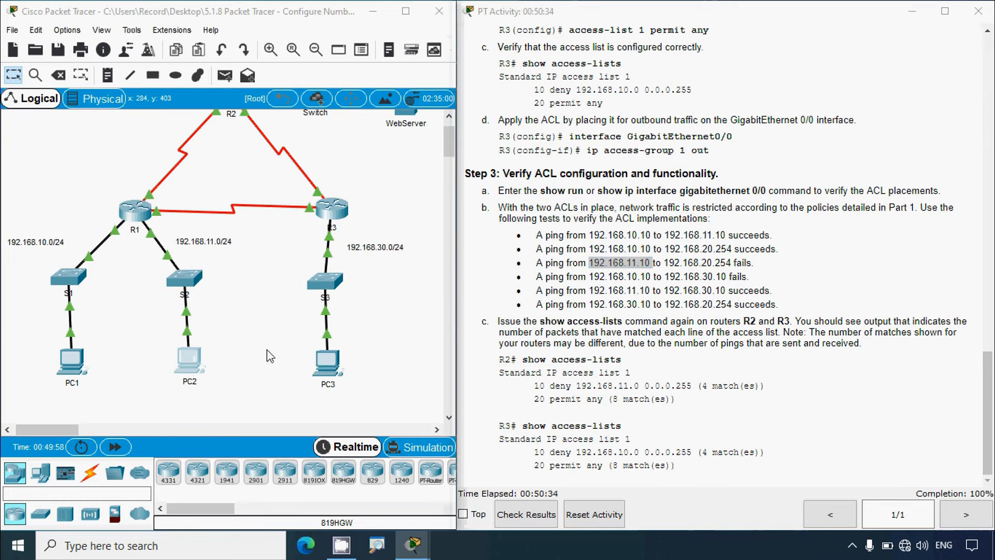
left_click(633, 165)
left_click(651, 67)
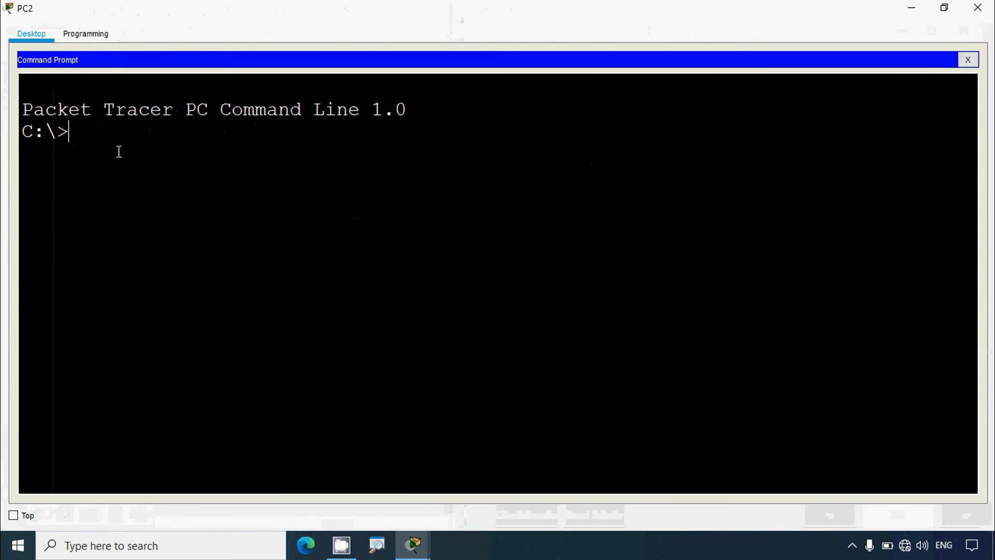
type("ping")
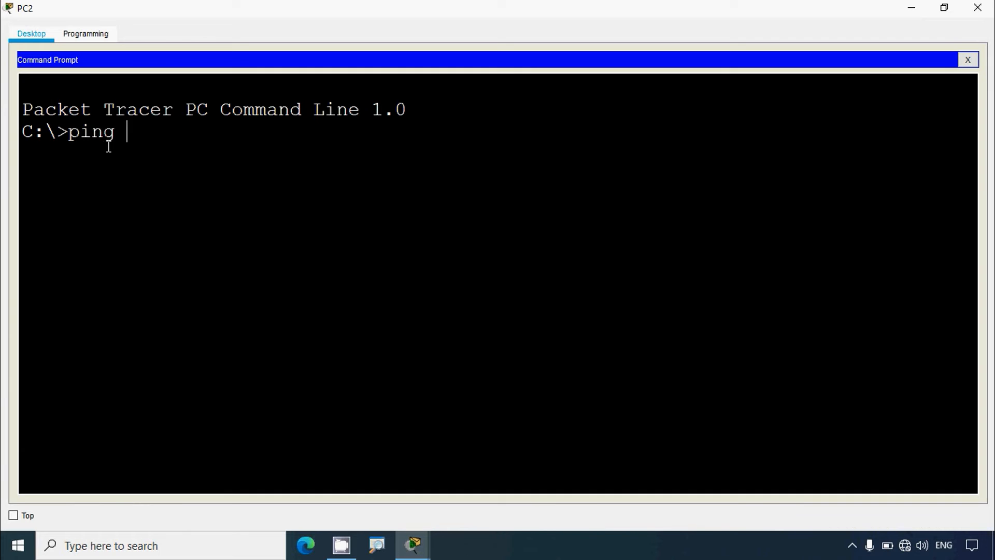
right_click(137, 135)
left_click(144, 152)
key("Return")
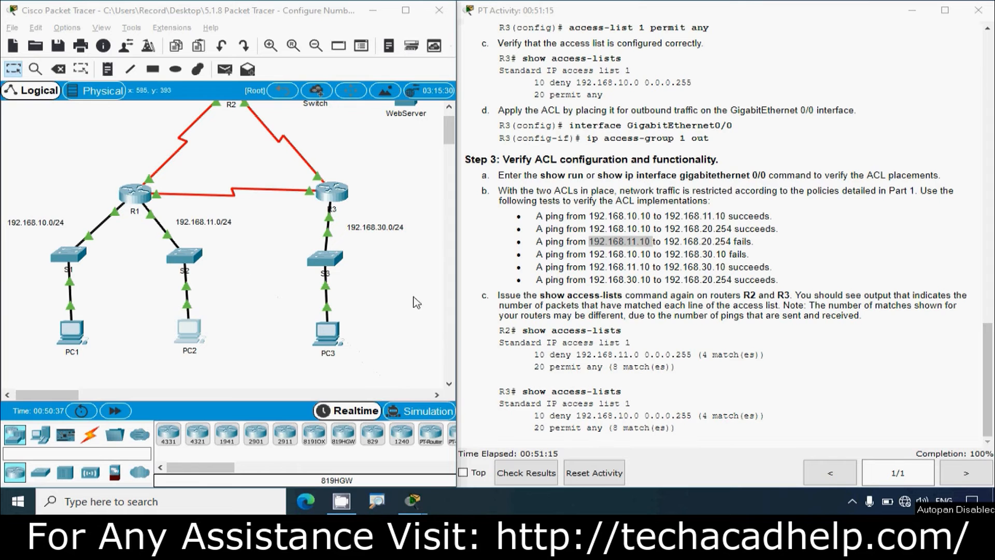
Switch the maximized workspace to Simulation mode with only ICMP events visible, and close the Simulation Panel
left_click(405, 10)
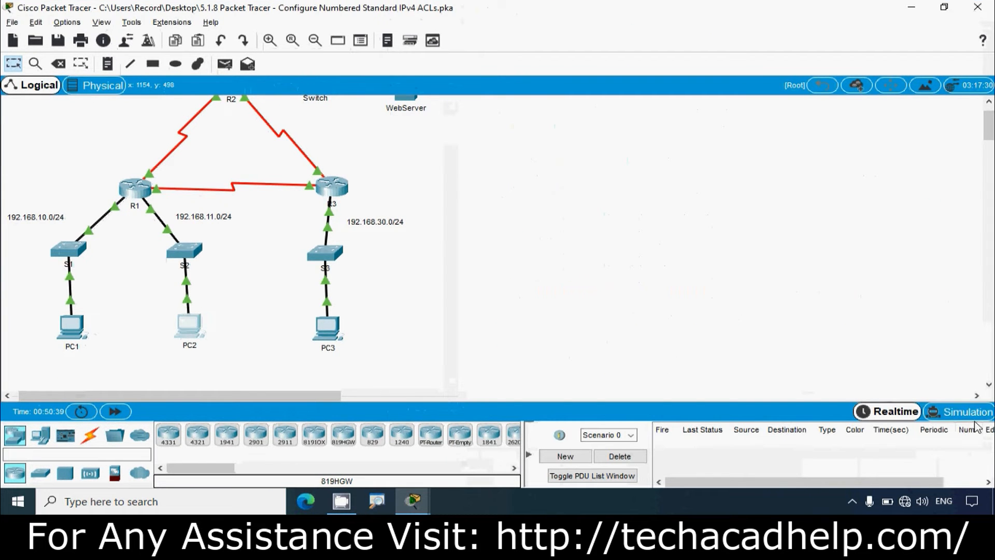
left_click(956, 414)
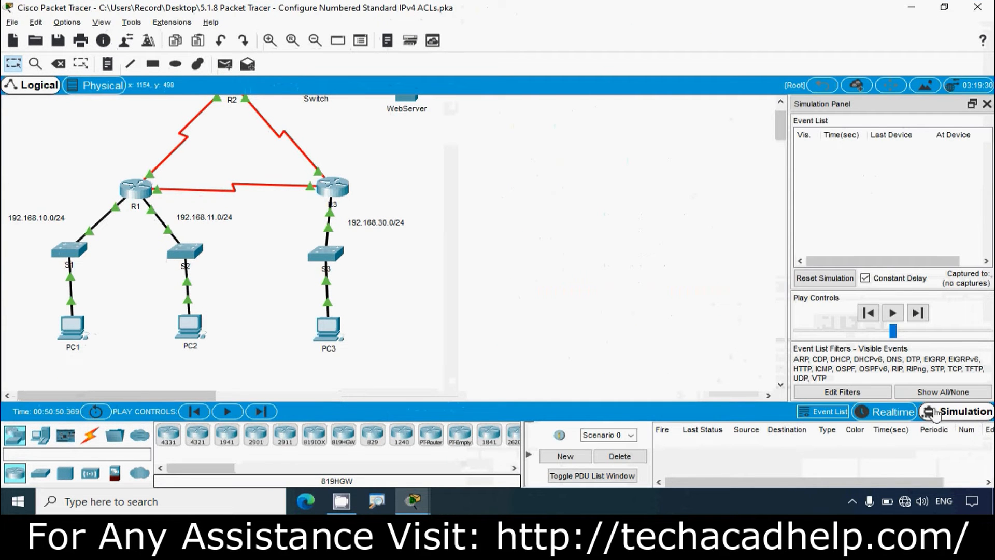
left_click(928, 393)
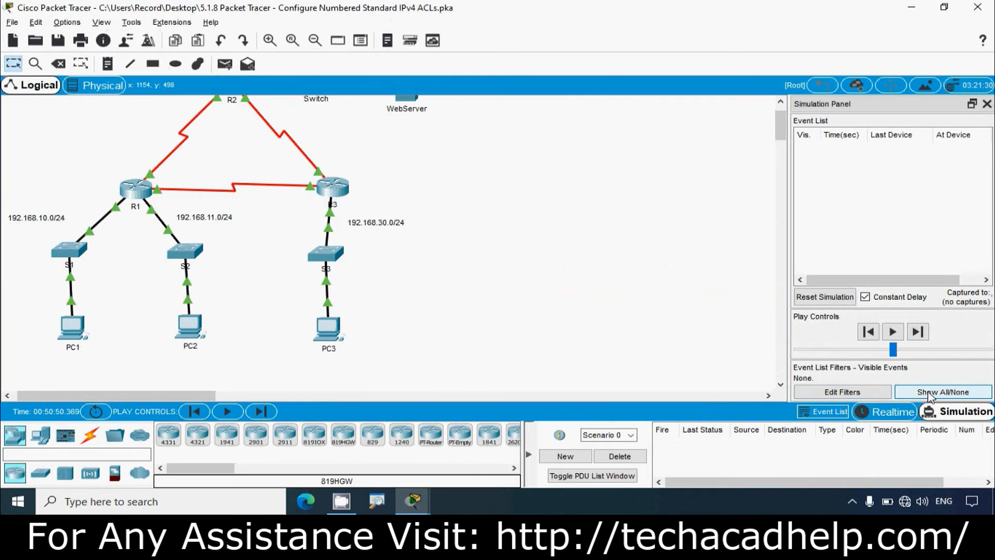
left_click(873, 394)
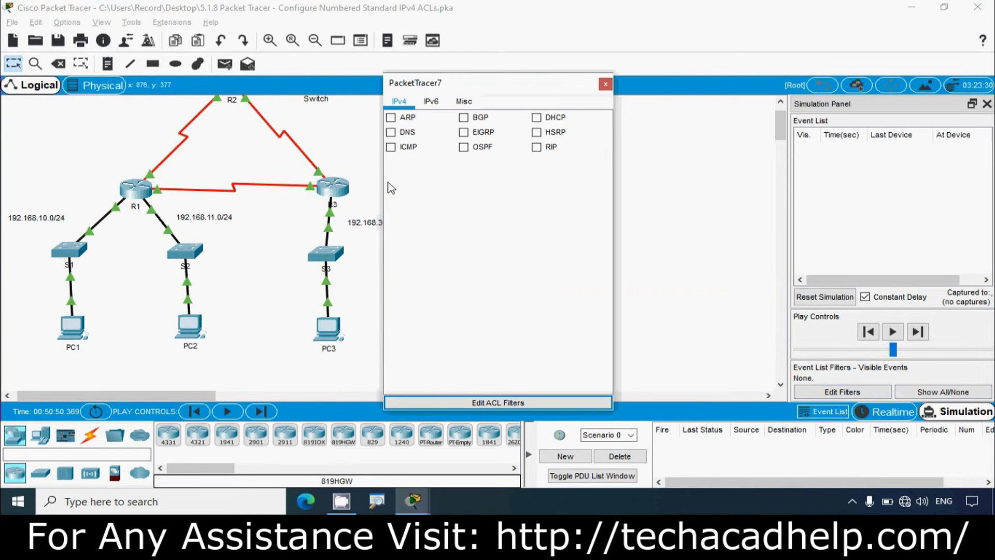
left_click(391, 148)
left_click(605, 85)
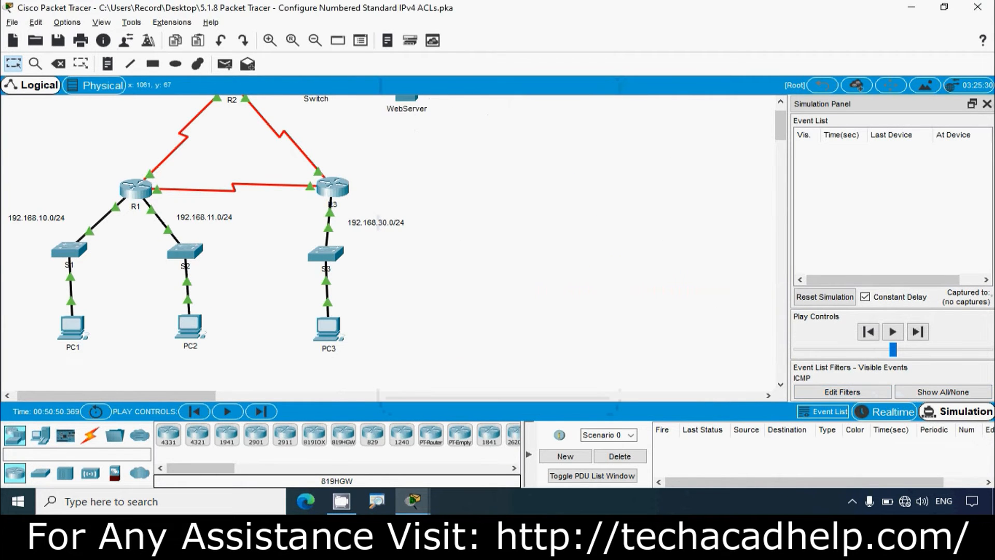
left_click(987, 105)
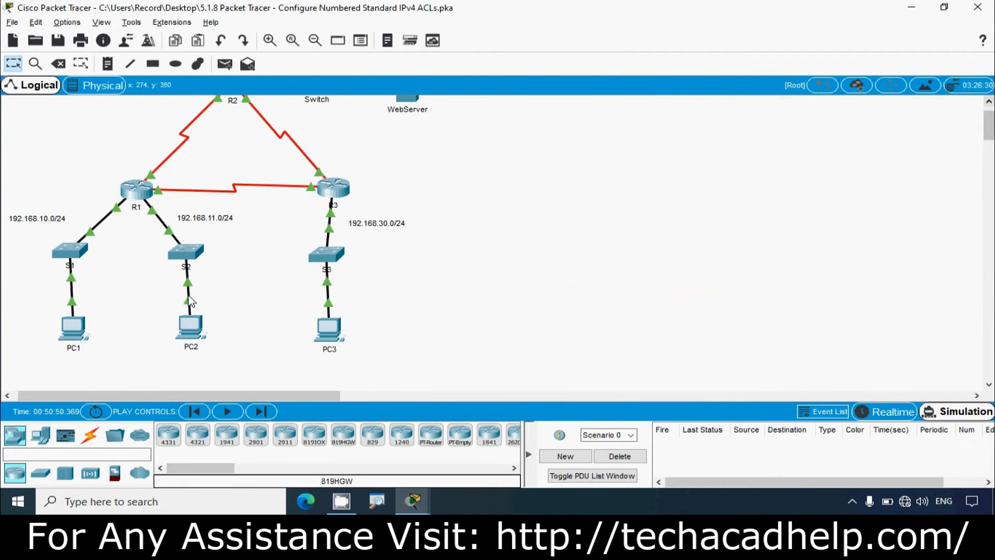
Repeat the ping to 192.168.20.254 from PC2's Command Prompt in Simulation mode, and put the PC2 window away
left_click(193, 326)
left_click(607, 155)
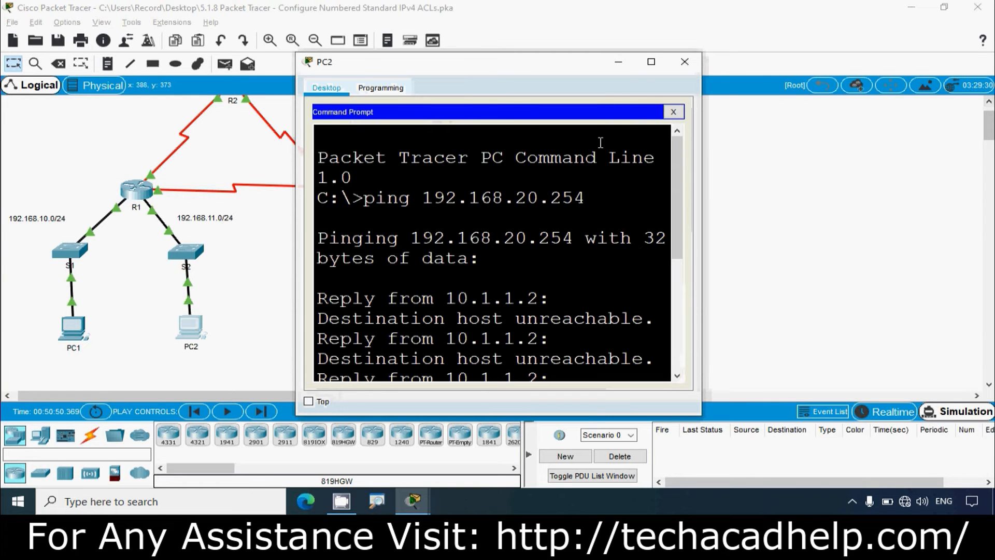
left_click(652, 62)
key("Up")
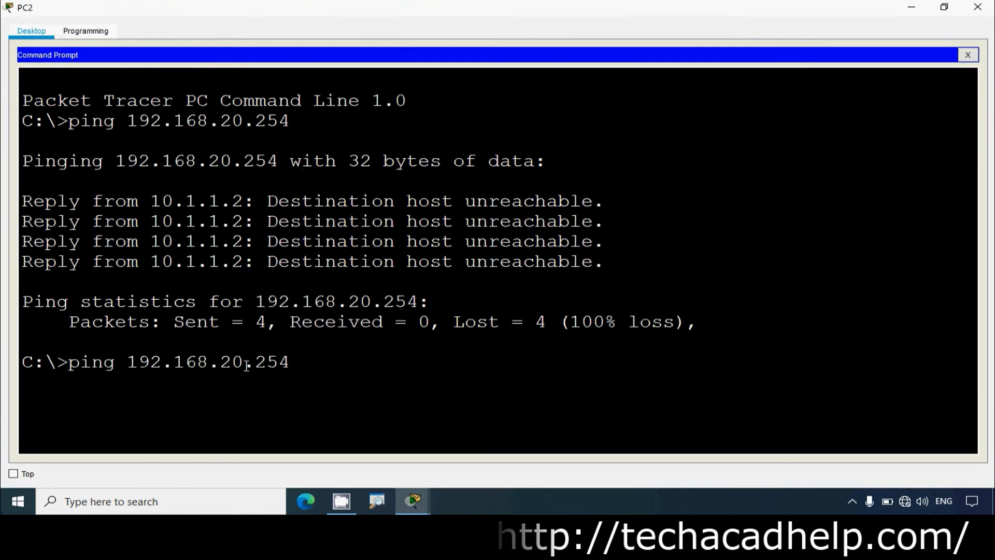
key("Return")
left_click(910, 8)
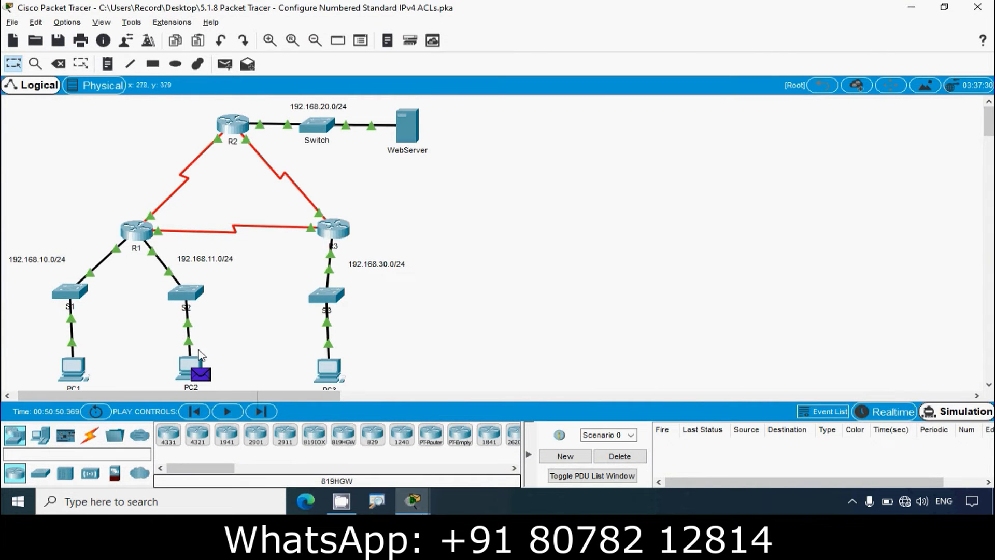
Advance the simulation event by event to follow PC2's ICMP packet through S2 and R1 up to R2
left_click(261, 411)
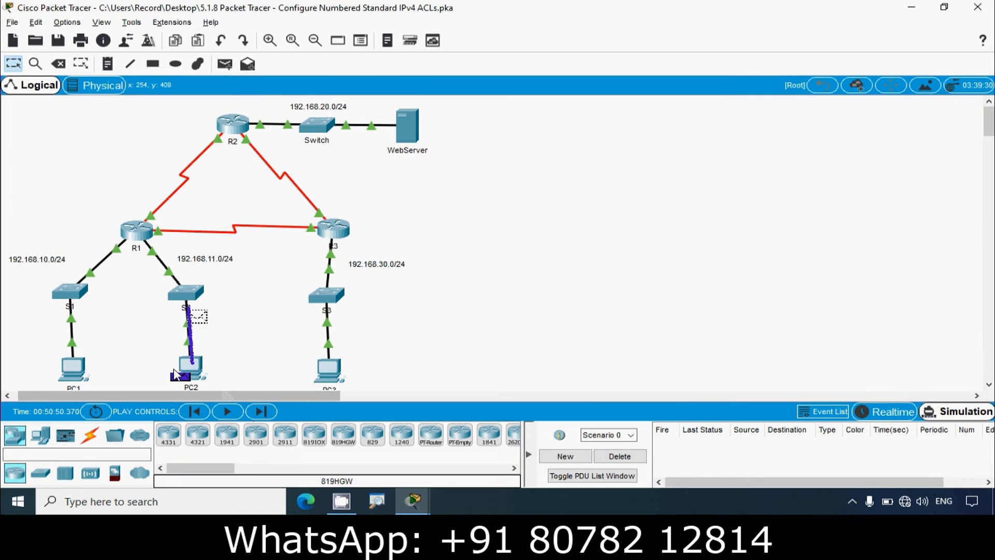
left_click(261, 410)
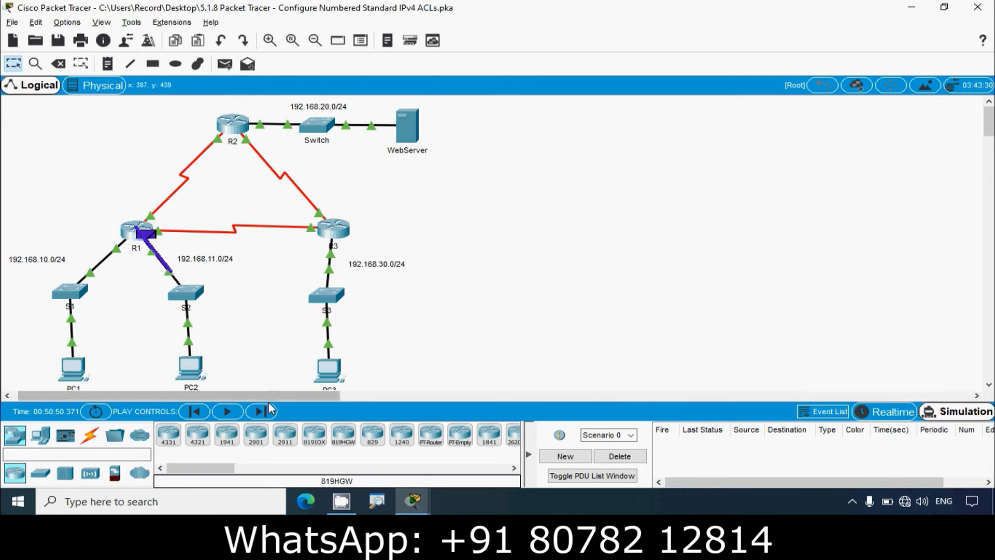
left_click(260, 411)
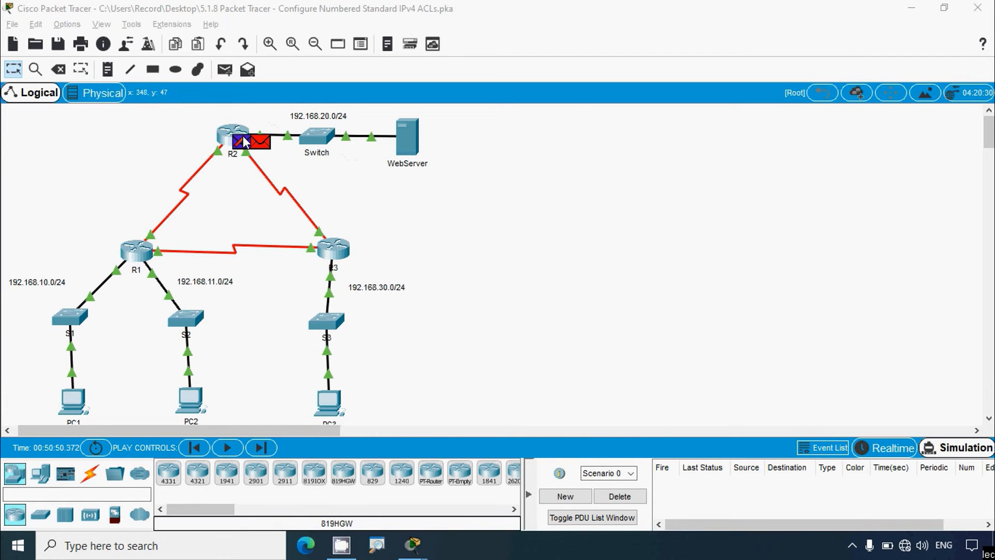
left_click(532, 333)
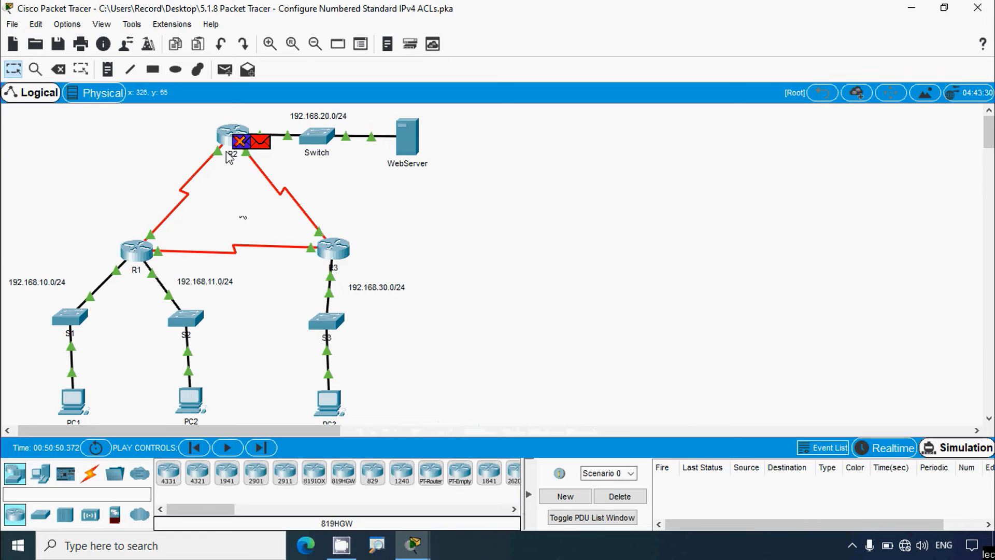
Advance the simulation event by event to bring R2's ICMP reply back through R1 and S2 to PC2
left_click(259, 447)
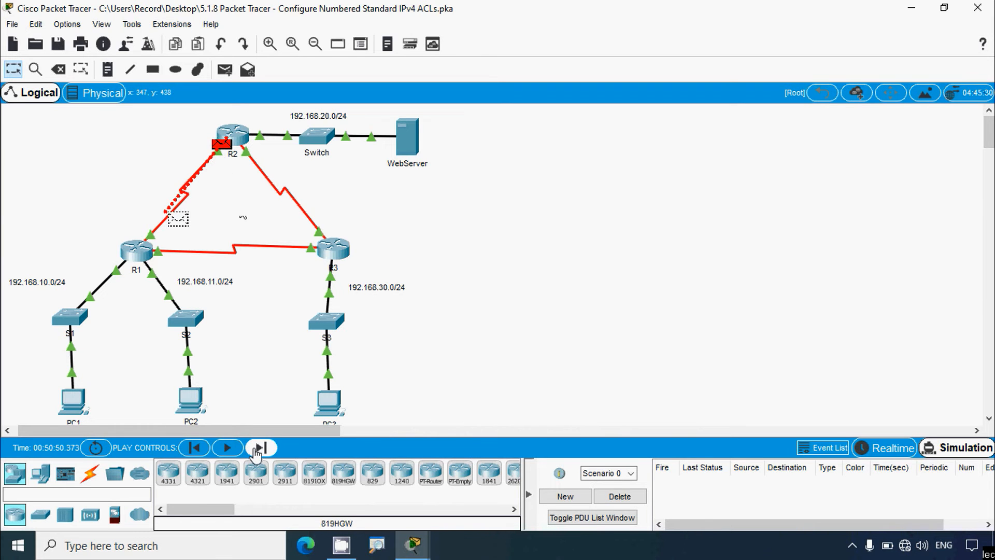
left_click(257, 448)
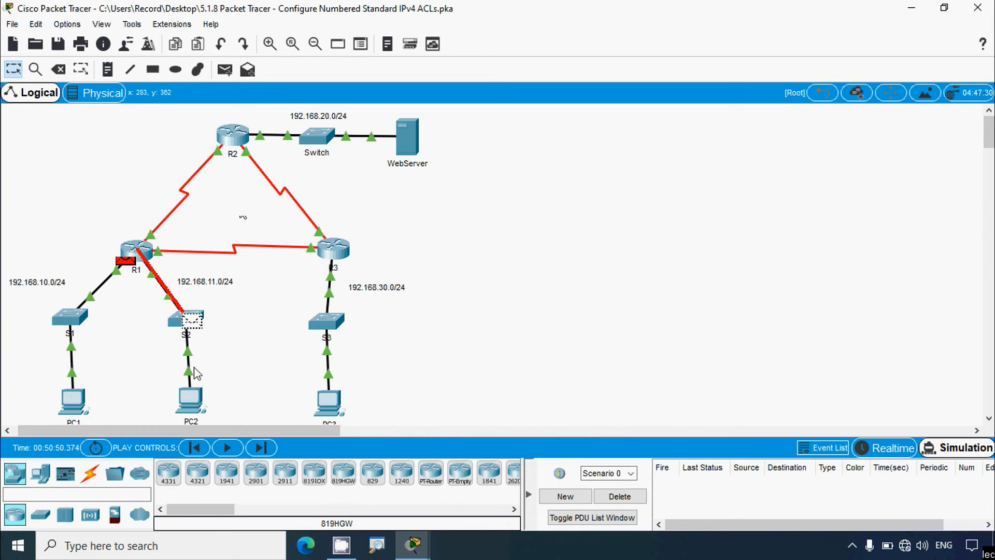
left_click(257, 448)
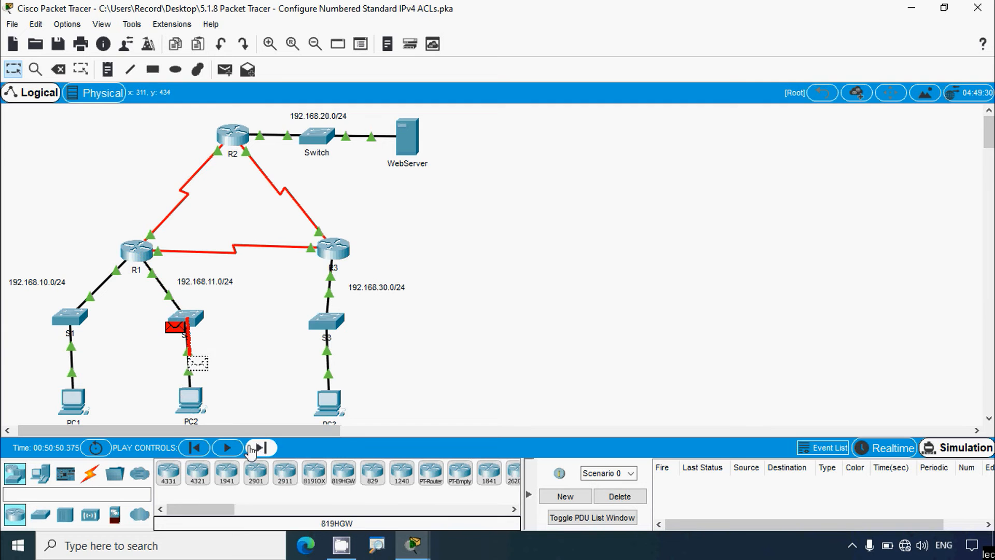
Check the latest ping reply in PC2's Command Prompt, close the PC2 window and return to Realtime mode
left_click(190, 396)
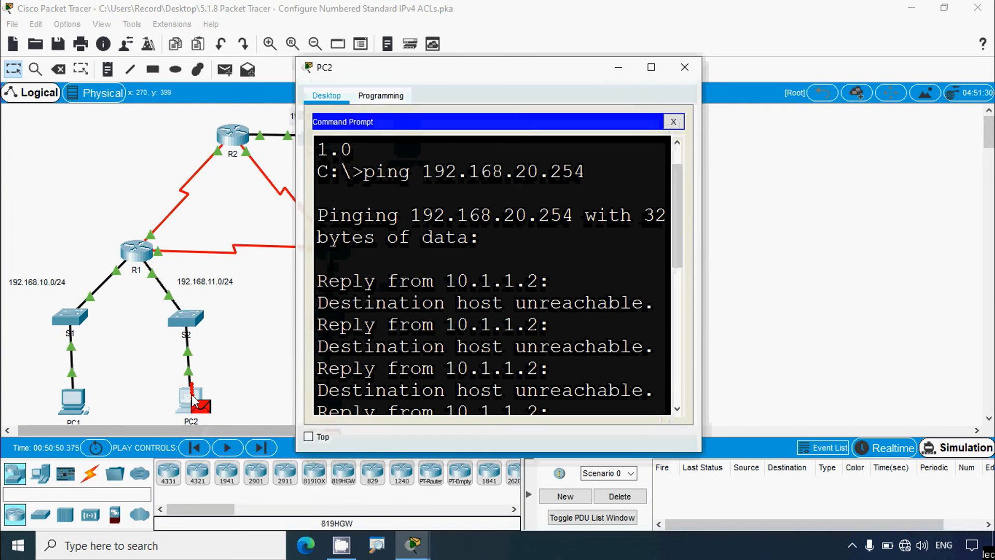
left_click(651, 67)
left_click_drag(612, 459, 162, 458)
left_click(978, 8)
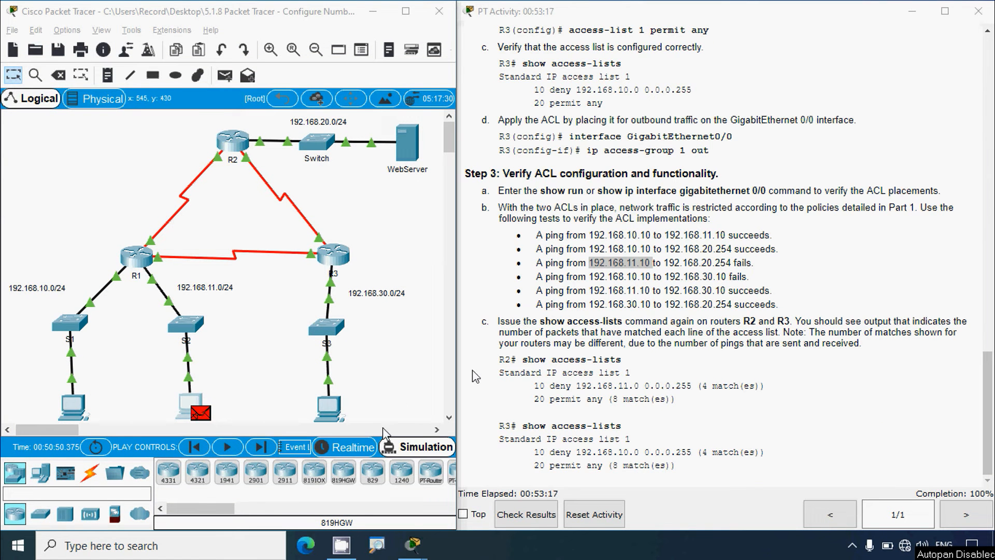
left_click(362, 446)
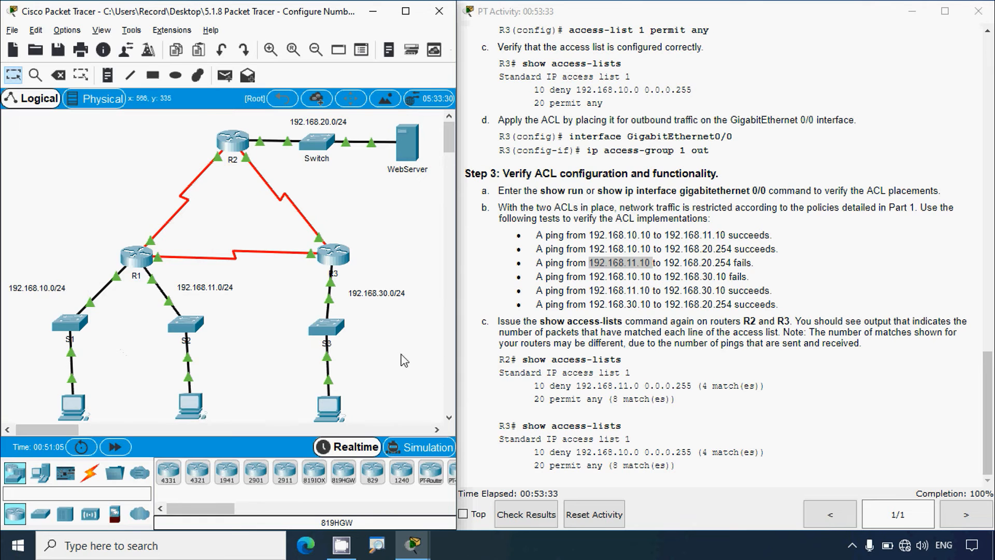
Copy 192.168.30.10 from the fourth ping test in the instructions and ping it from PC1's Command Prompt
scroll(109, 395, "down", 1)
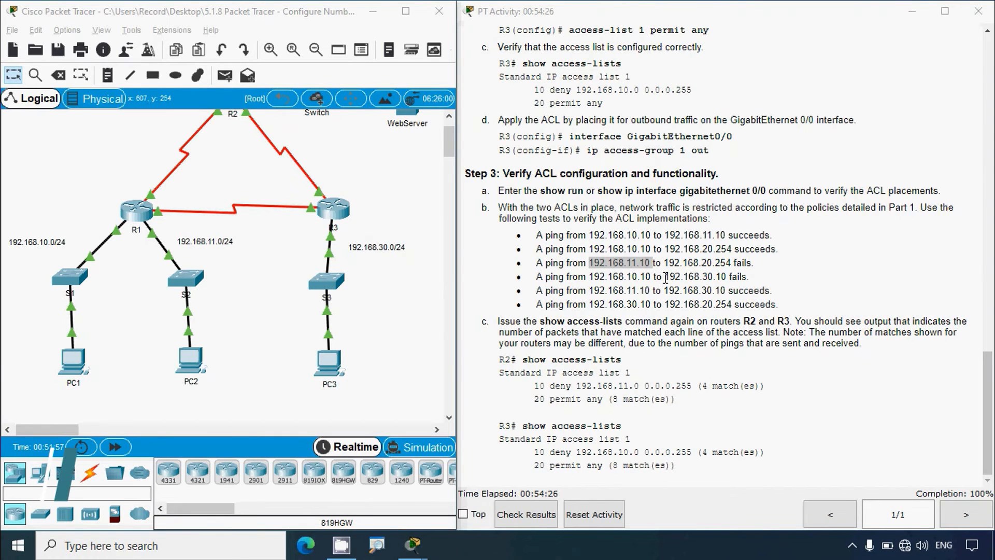
left_click_drag(665, 276, 727, 276)
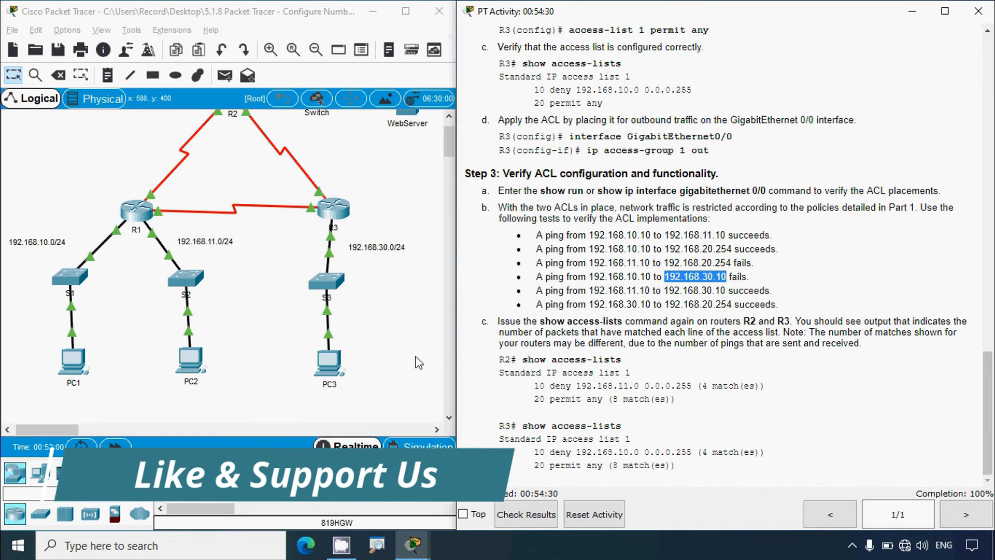
left_click(80, 364)
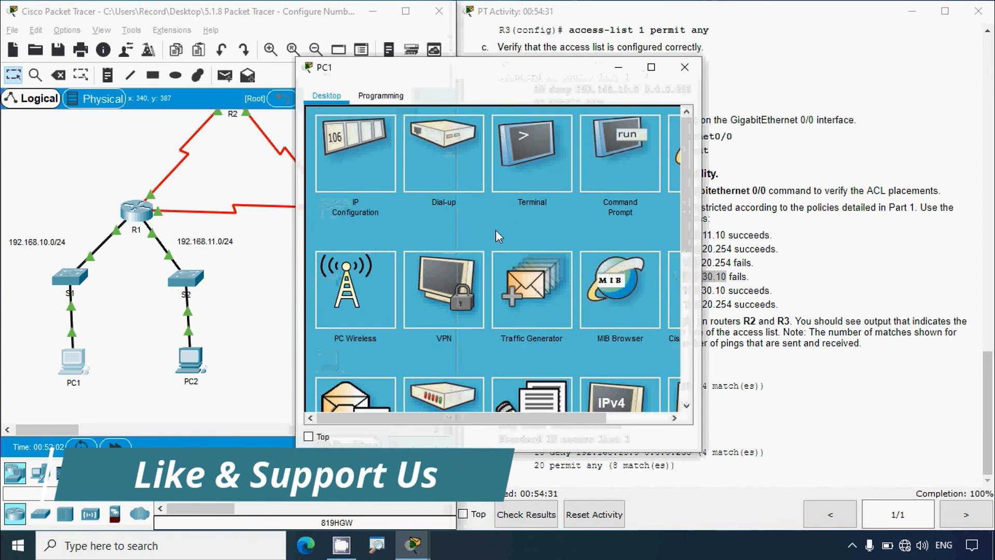
left_click(606, 170)
left_click(651, 67)
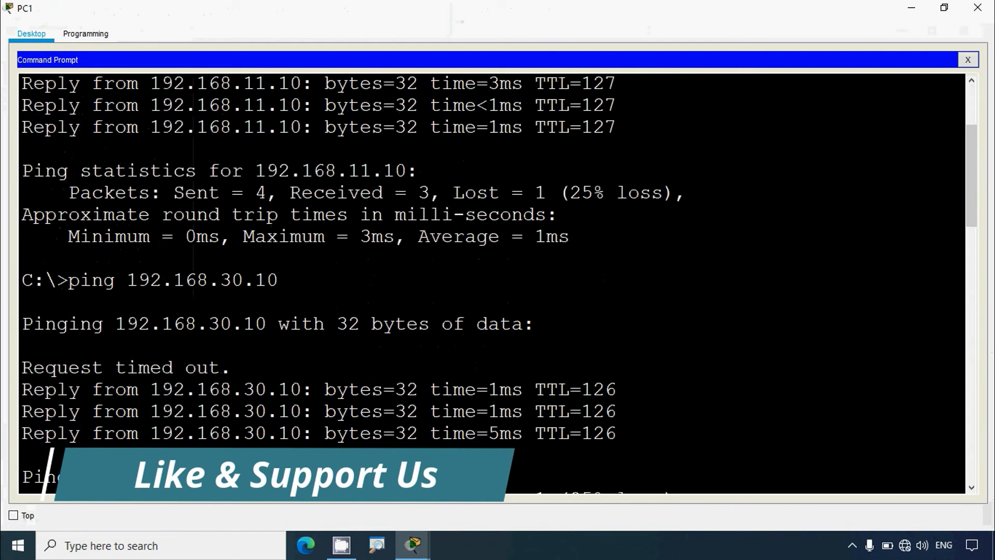
key("Return")
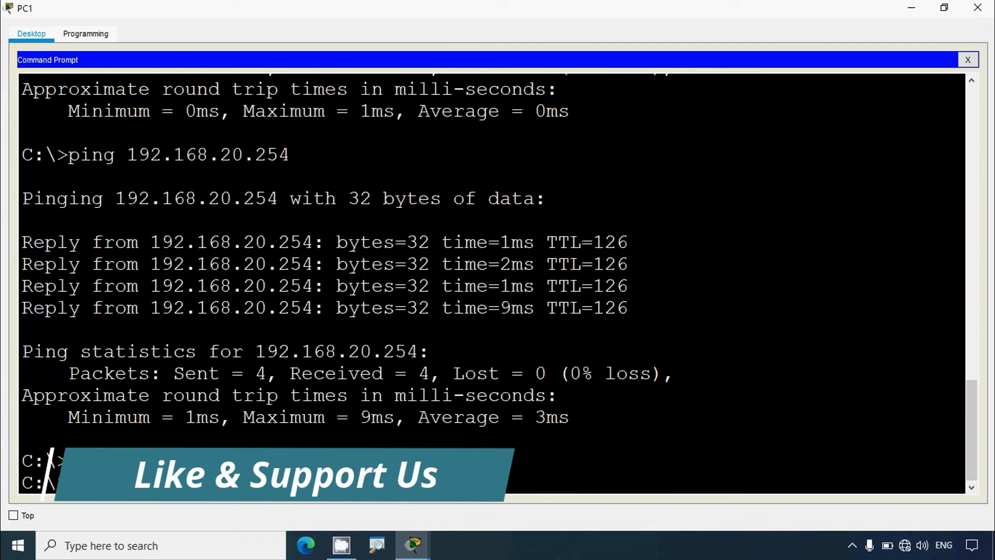
key("Return")
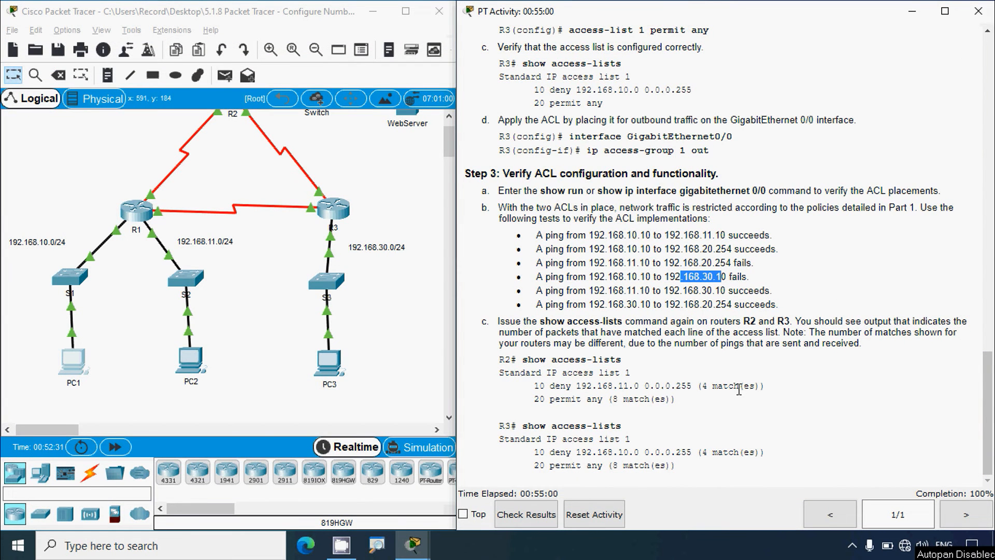
Maximize the workspace, switch it to Simulation mode and close the Simulation Panel
left_click(405, 11)
left_click(958, 448)
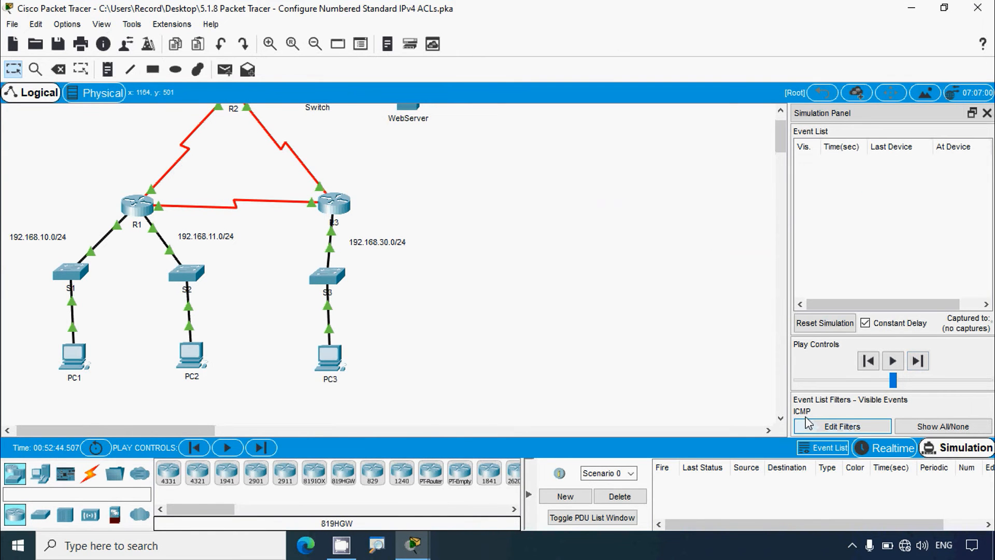
left_click(986, 113)
Repeat the ping to 192.168.30.10 from PC1's Command Prompt, and put the PC1 window away
left_click(76, 357)
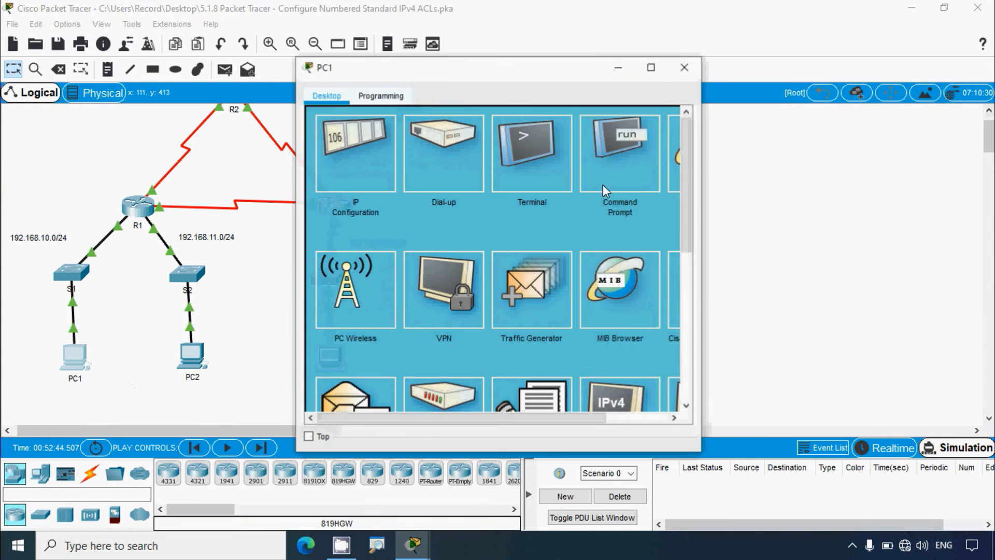
left_click(647, 60)
left_click(679, 94)
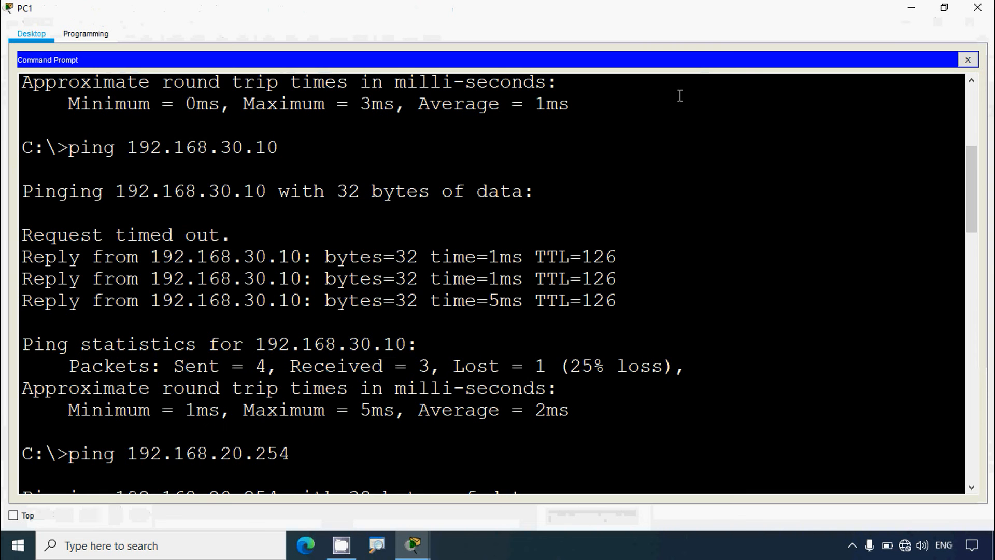
key("Return")
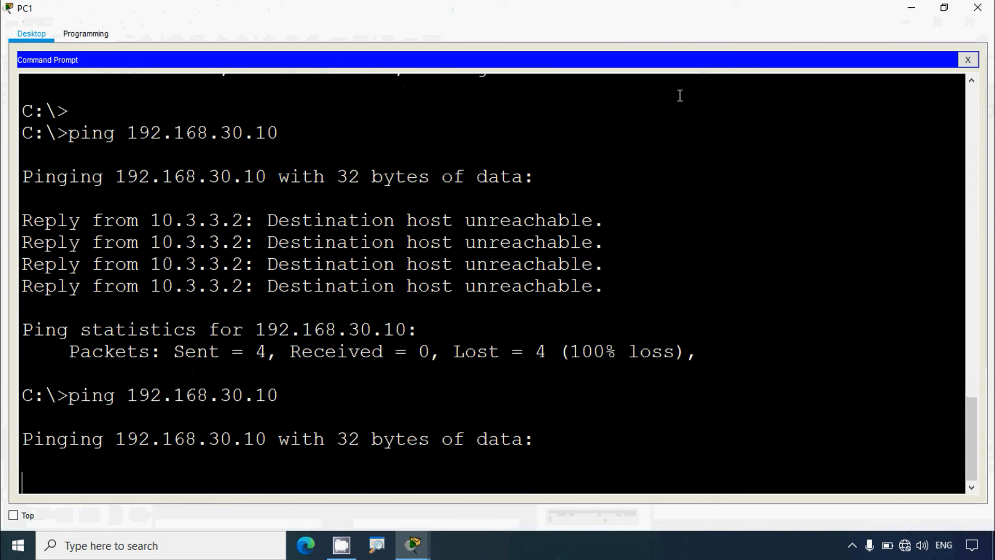
left_click(911, 8)
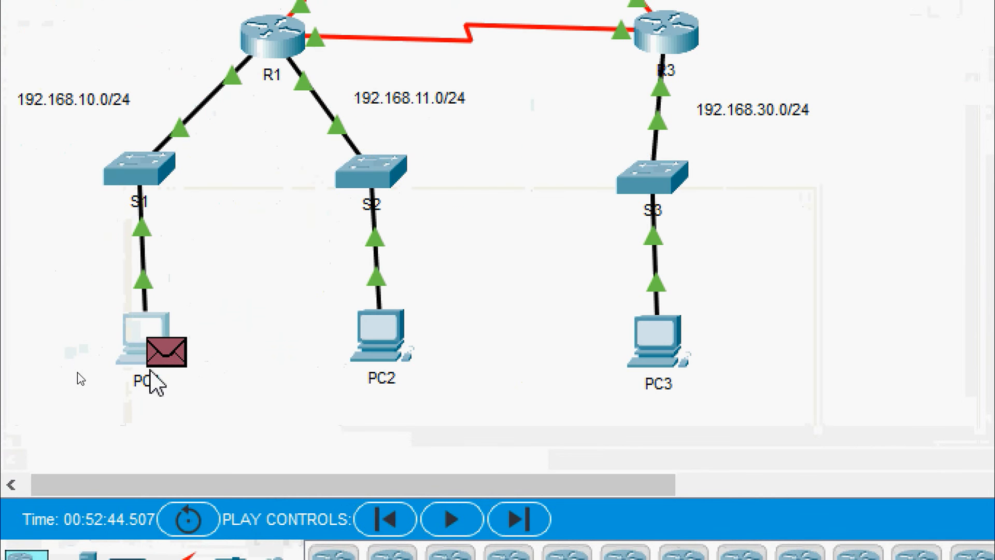
Advance the simulation event by event to follow PC1's ICMP packet through S1 and R1 up to R3
mouse_move(173, 358)
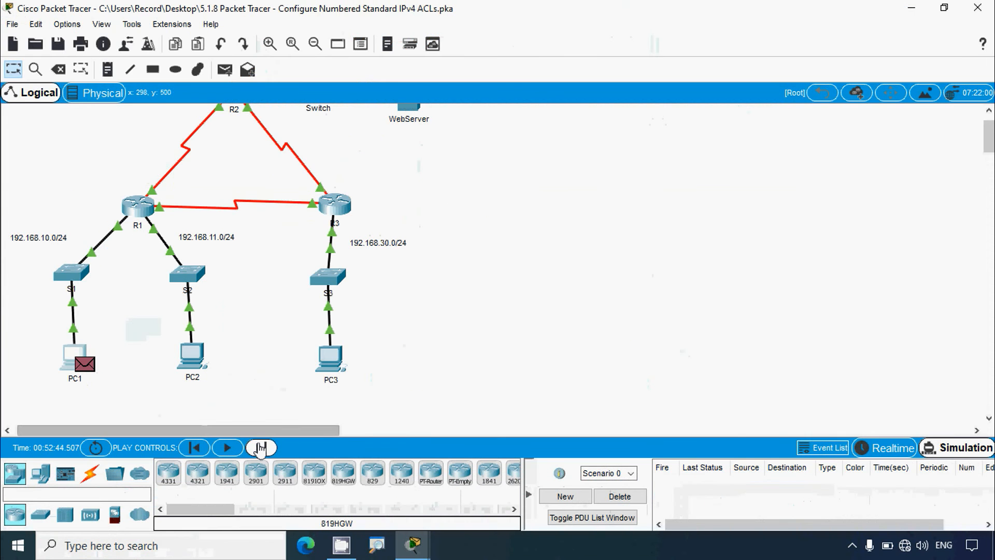
left_click(518, 519)
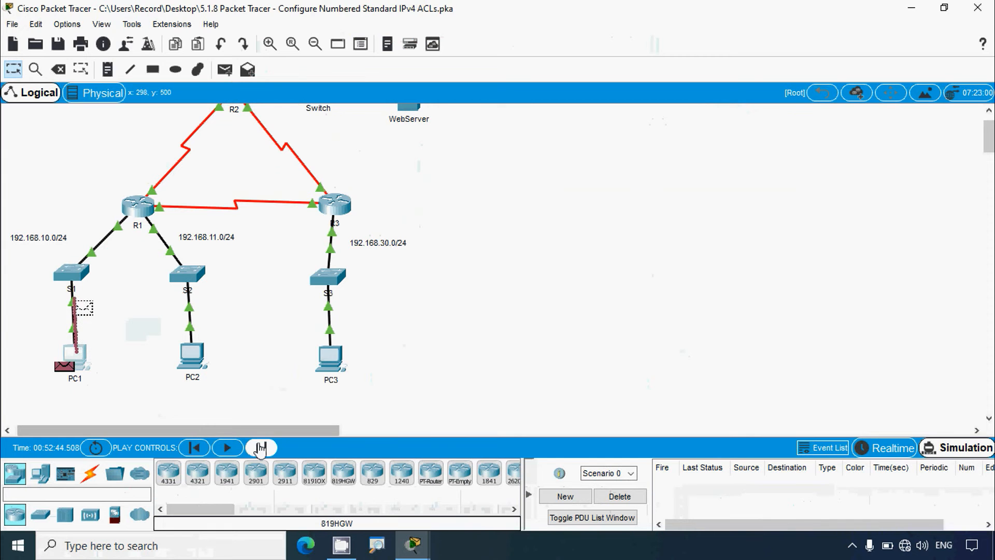
left_click(261, 448)
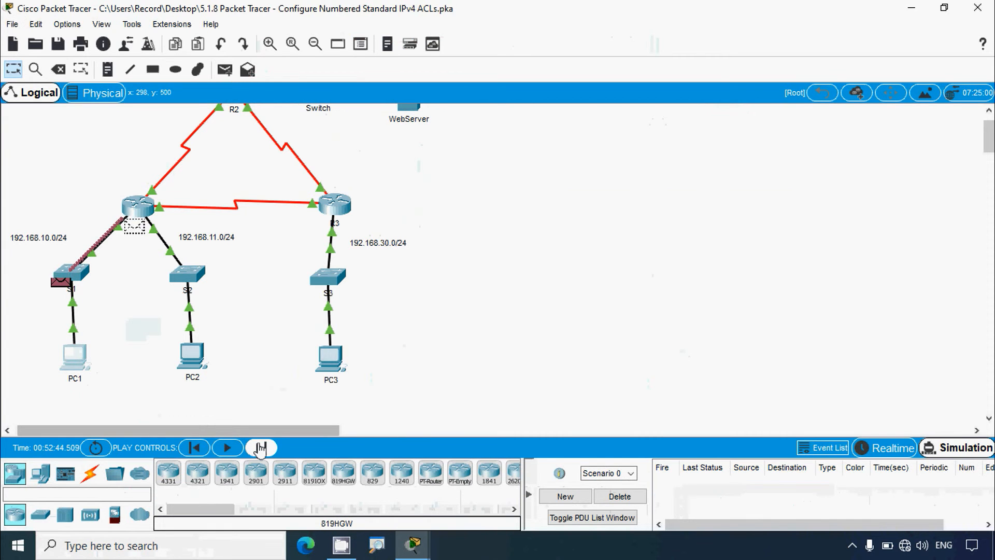
left_click(261, 448)
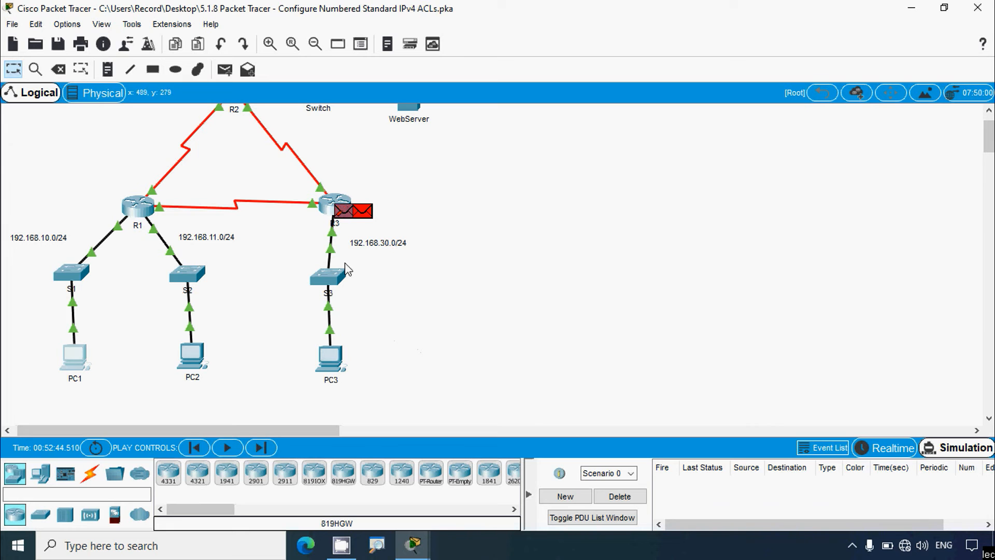
mouse_move(336, 204)
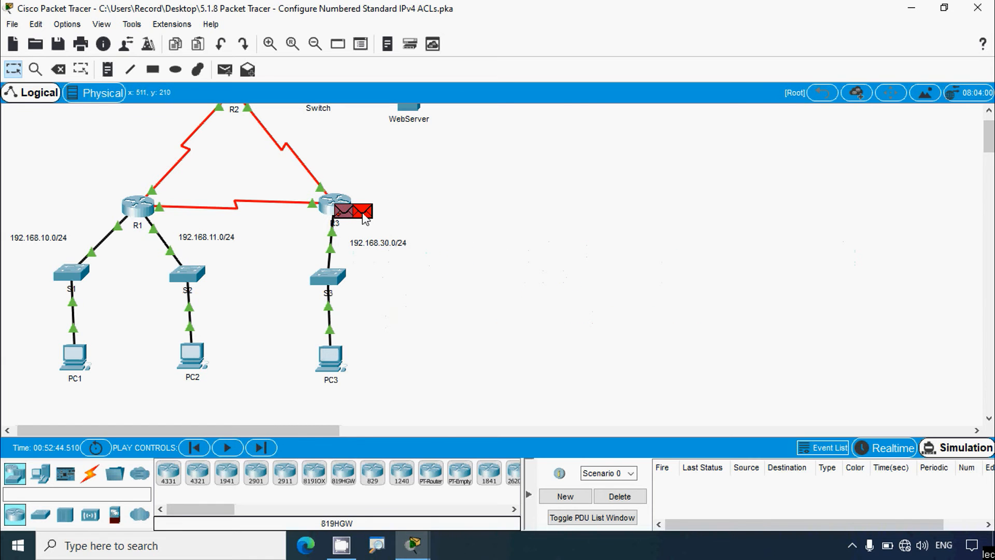
Advance the simulation event by event to bring R3's ICMP reply back through R1 and S1 to PC1
left_click(274, 454)
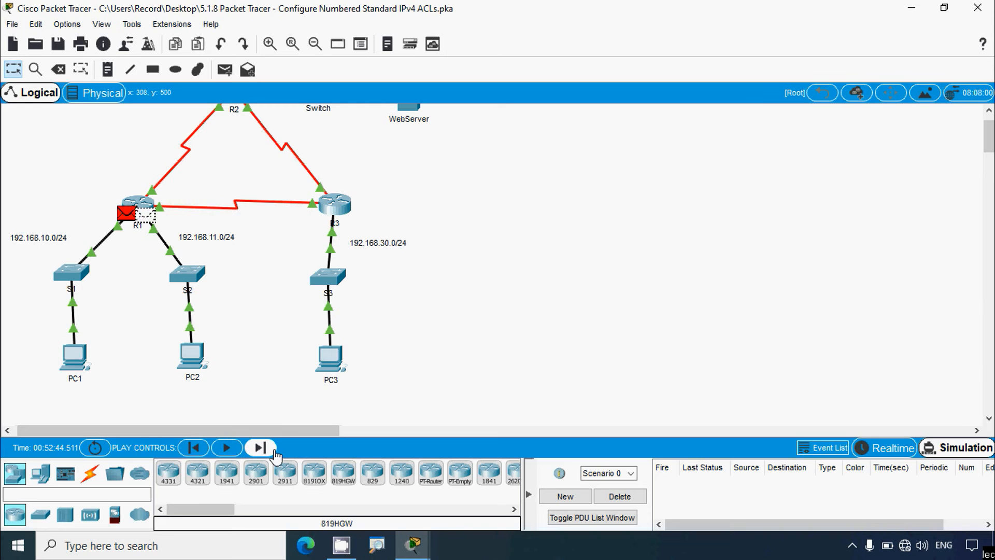
left_click(275, 454)
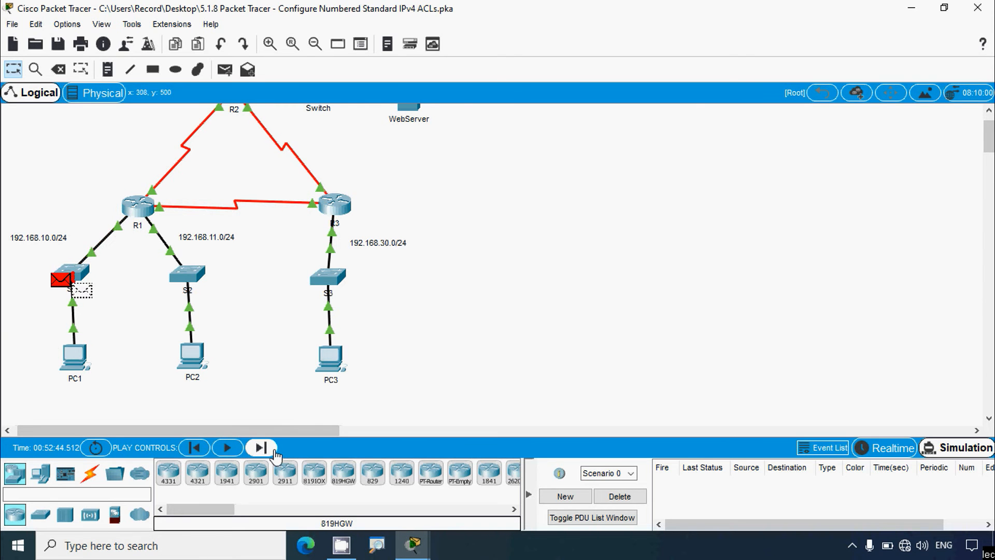
left_click(275, 454)
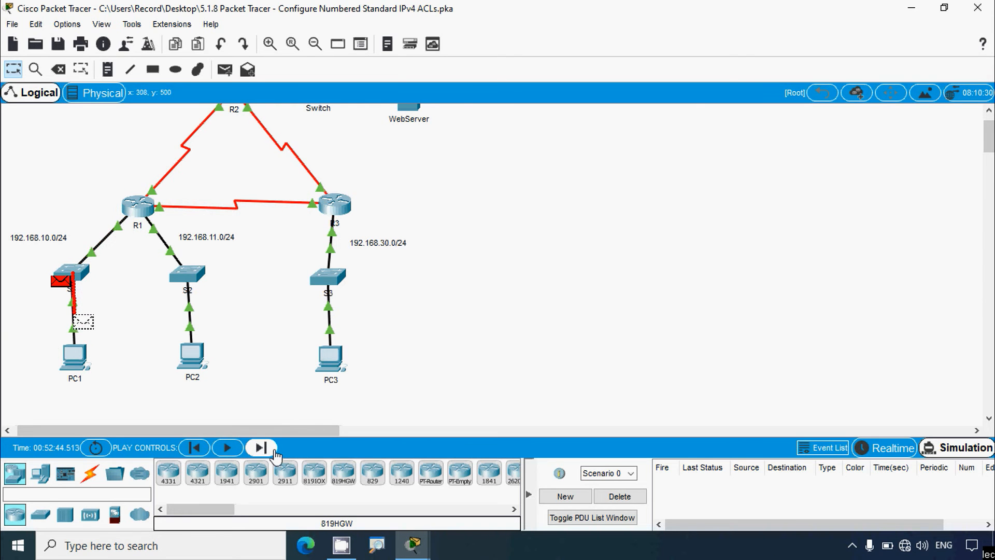
Check the latest ping reply in PC1's Command Prompt, close the PC1 window and return to Realtime mode
left_click(70, 353)
left_click(646, 73)
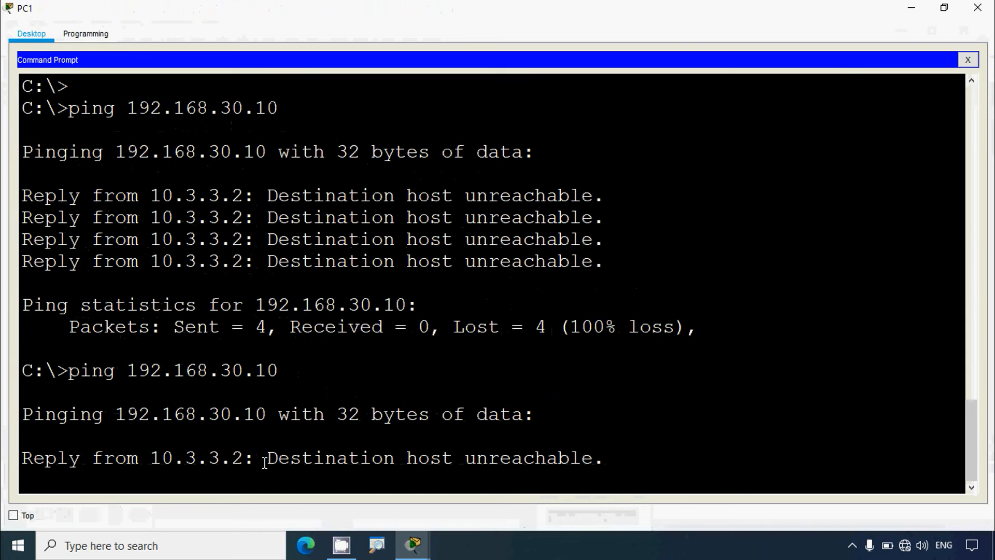
left_click_drag(264, 462, 628, 462)
left_click(977, 7)
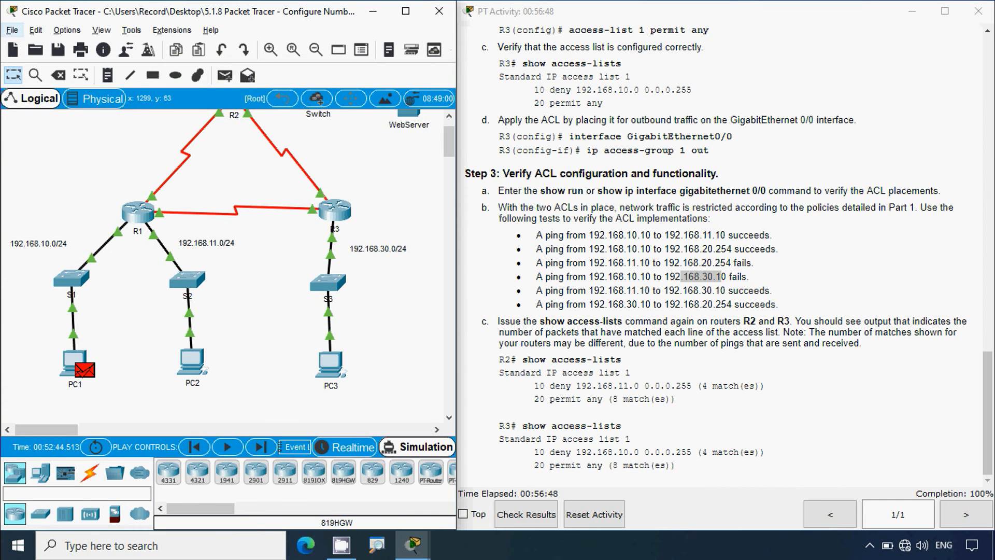
left_click(326, 449)
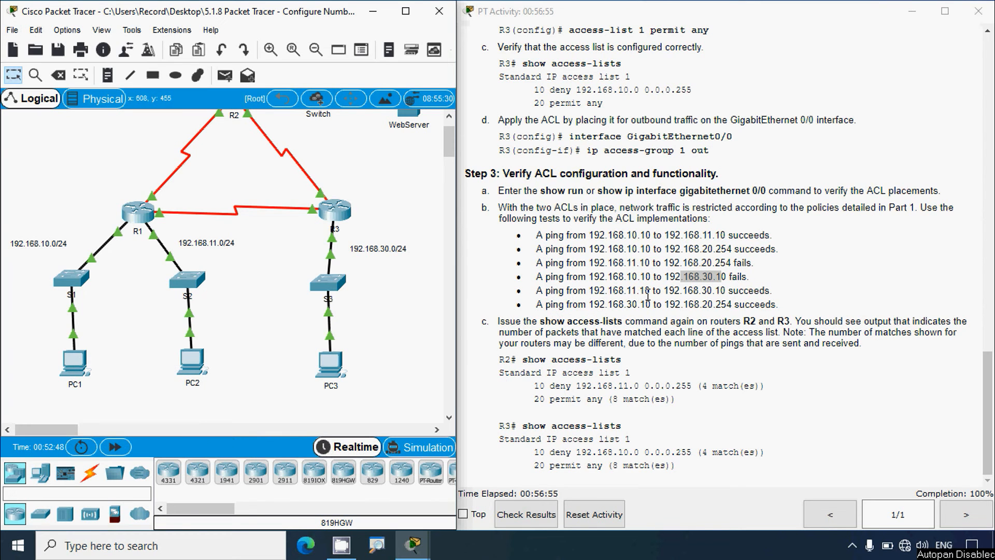
Ping 192.168.30.10 from PC2's Command Prompt, review the replies, and close the PC2 window
left_click_drag(666, 291, 712, 290)
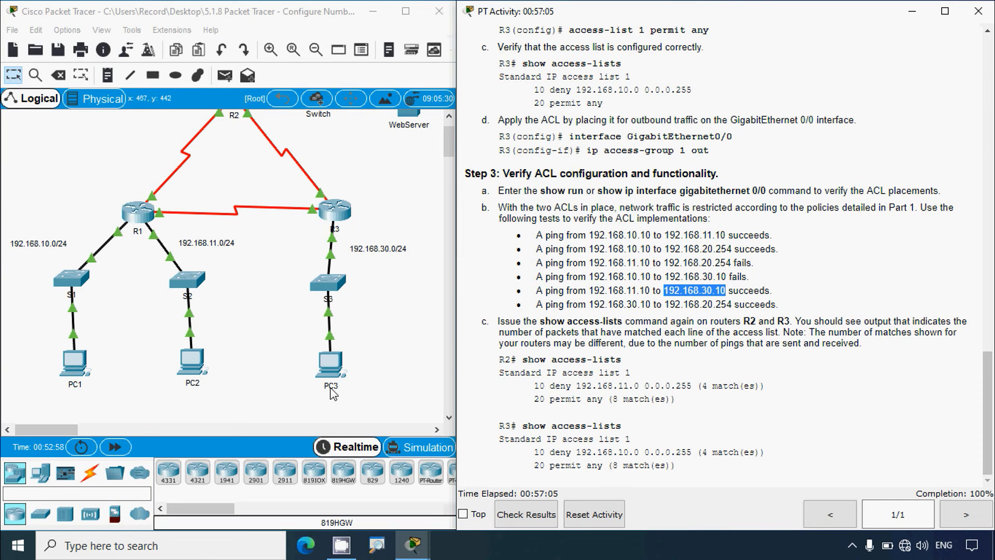
left_click(204, 373)
left_click(618, 154)
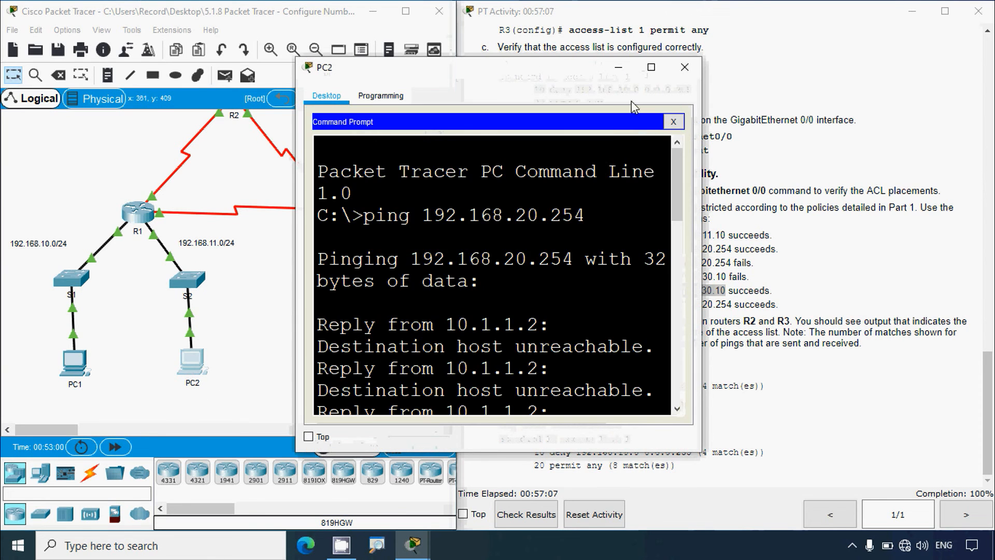
left_click(651, 66)
key("Return")
type("pi")
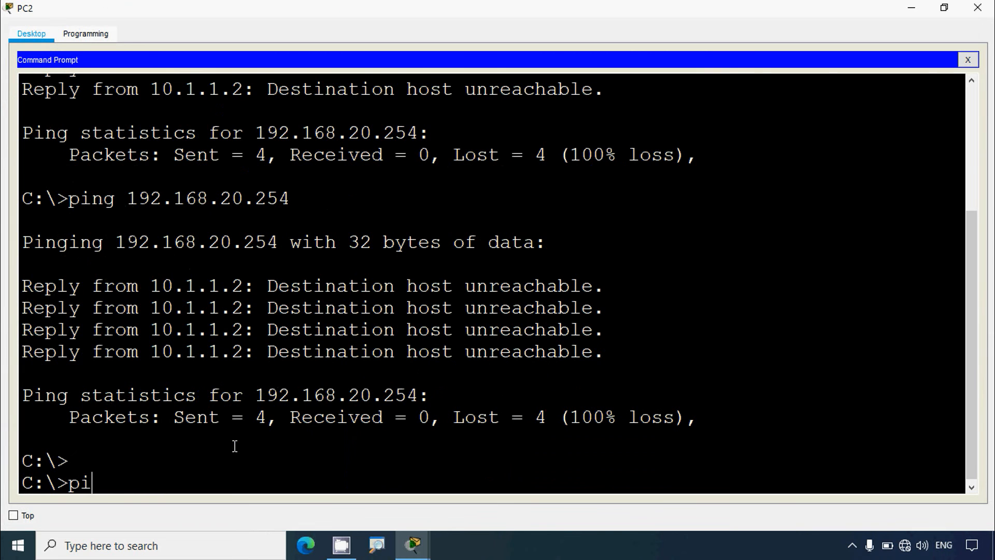
type("ng 192.168.30.10")
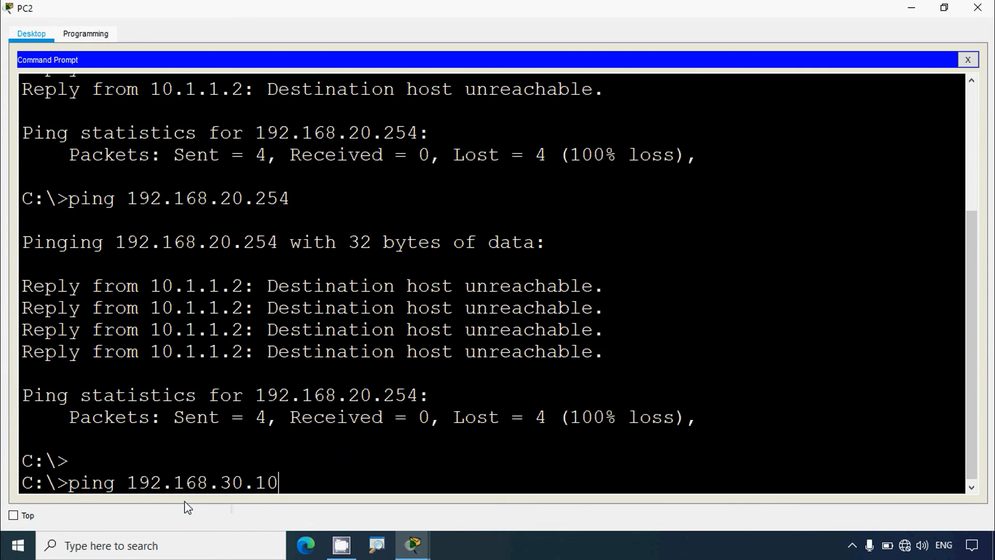
key("Return")
left_click_drag(185, 502, 578, 363)
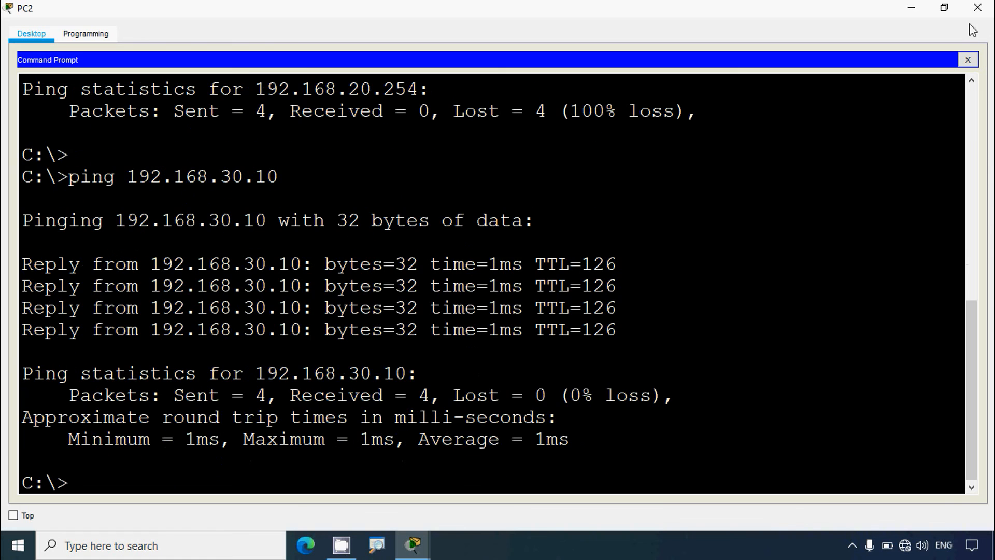
left_click(977, 7)
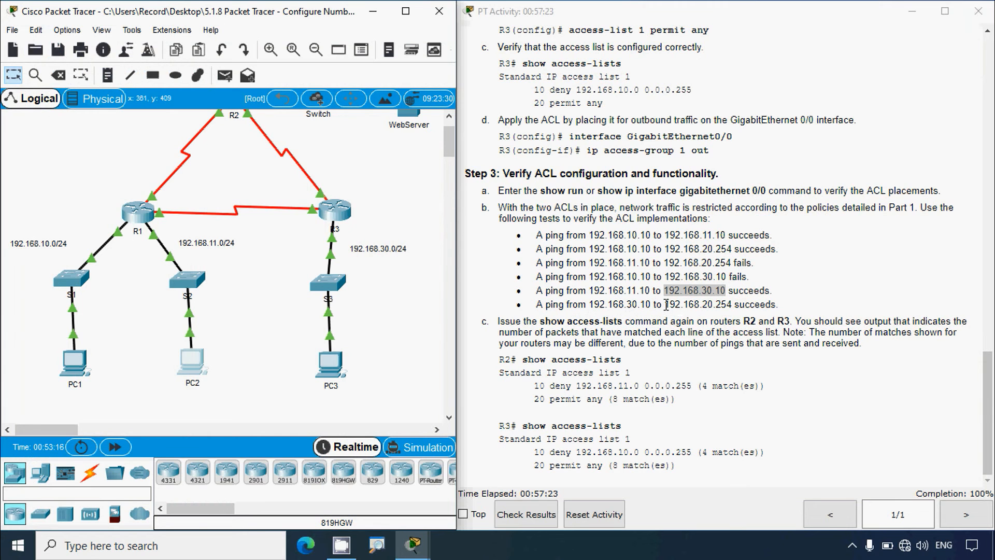
Copy 192.168.20.254 from the activity's last ping test, ping it from PC3's Command Prompt, and close the PC3 window
left_click_drag(666, 304, 732, 303)
key("ctrl+c")
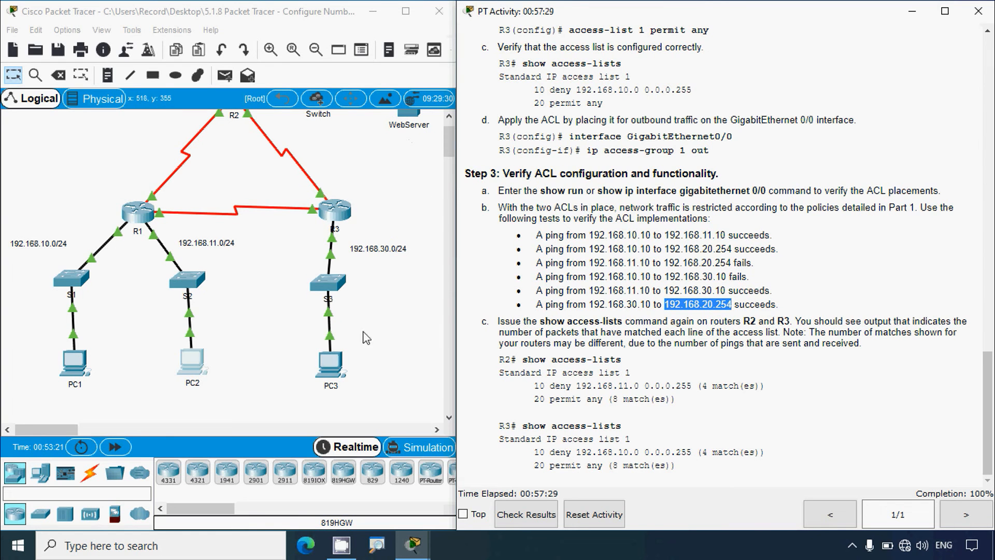
left_click(334, 364)
left_click(583, 150)
left_click(652, 67)
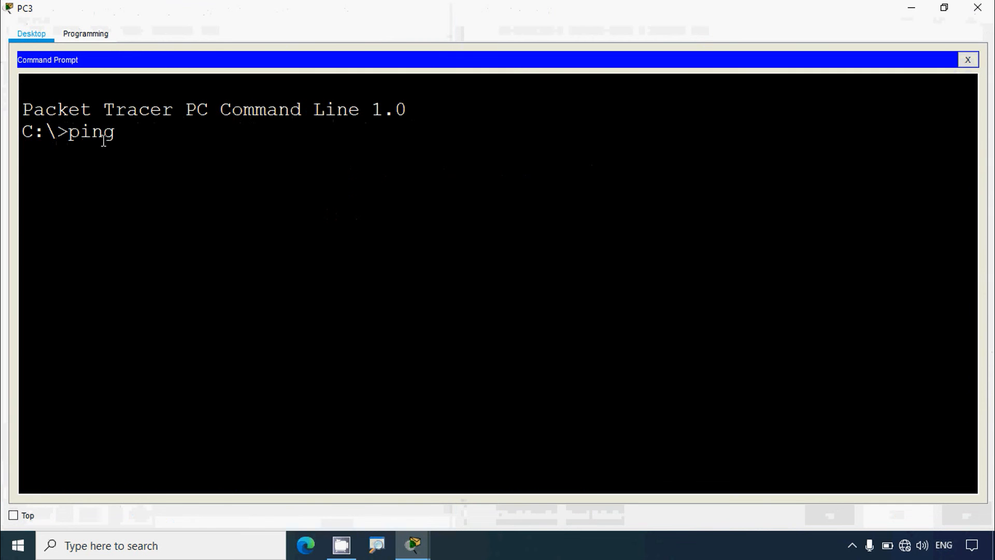
type("ping")
right_click(133, 135)
left_click(155, 158)
key("Return")
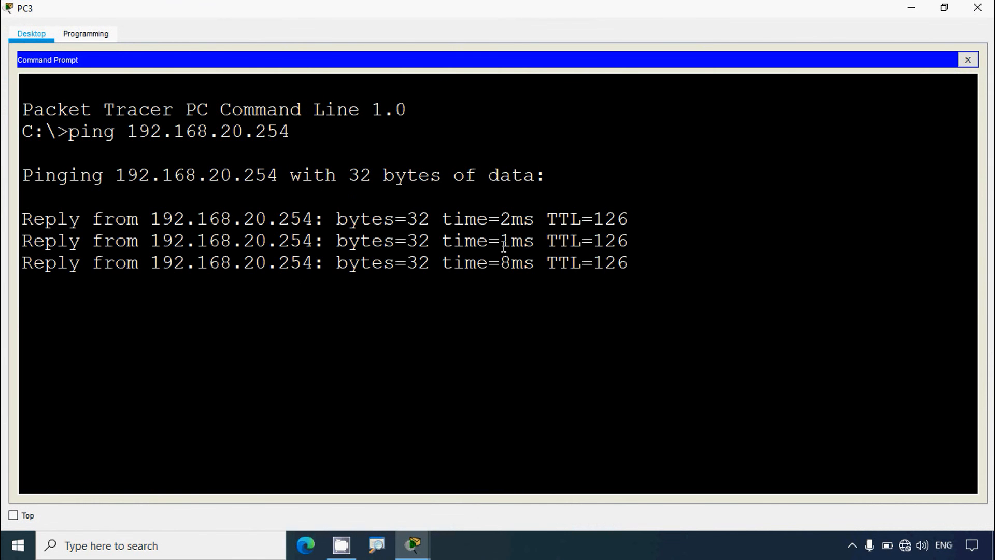
left_click(979, 12)
left_click(730, 332)
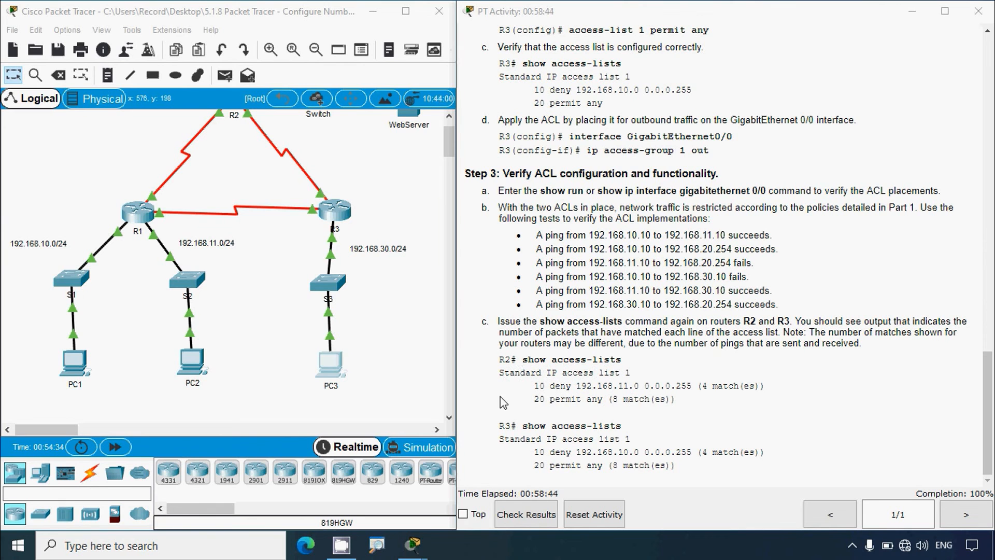
Run show access-list in R2's CLI, check the match counts of both ACL 1 entries, and close the R2 window
scroll(394, 347, "up", 1)
left_click(237, 145)
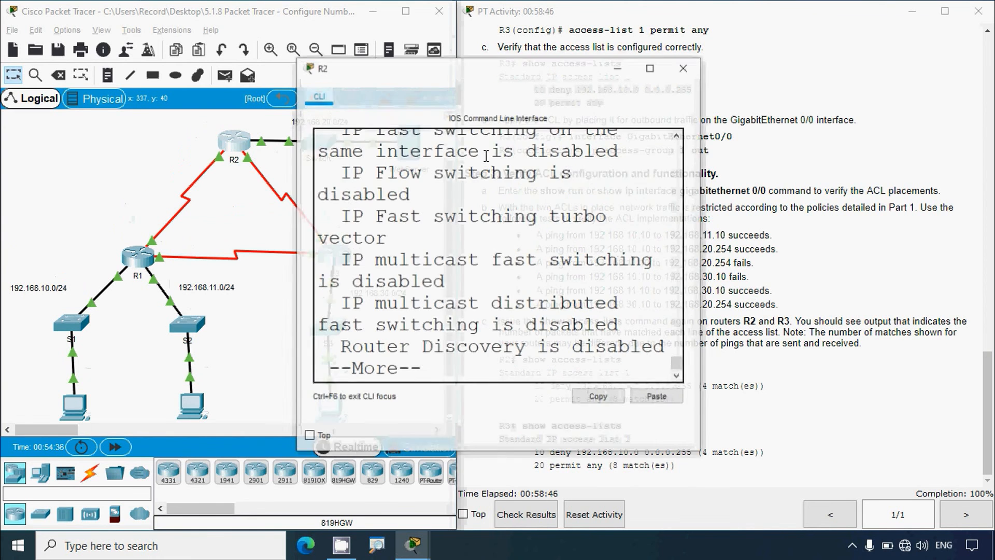
left_click(645, 67)
key("space")
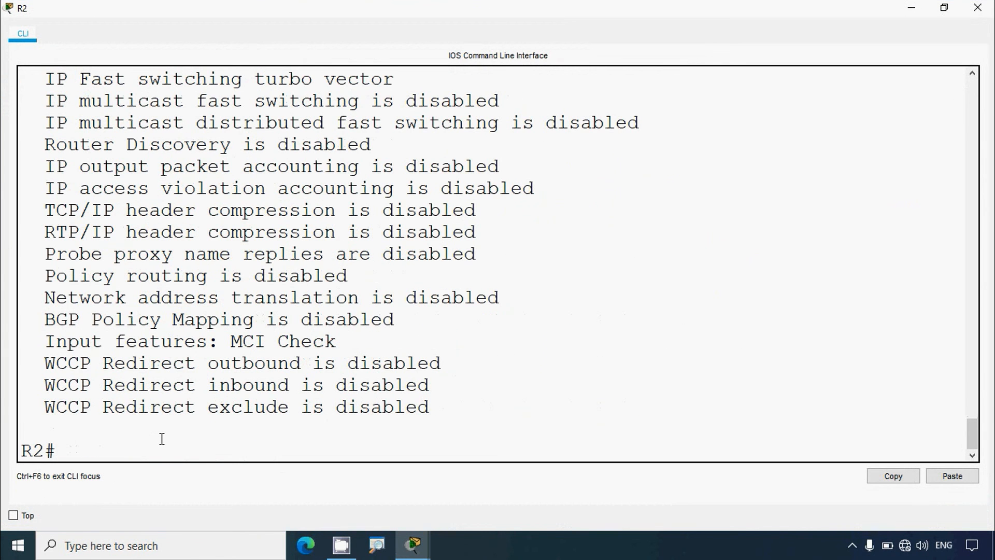
type("show access-list")
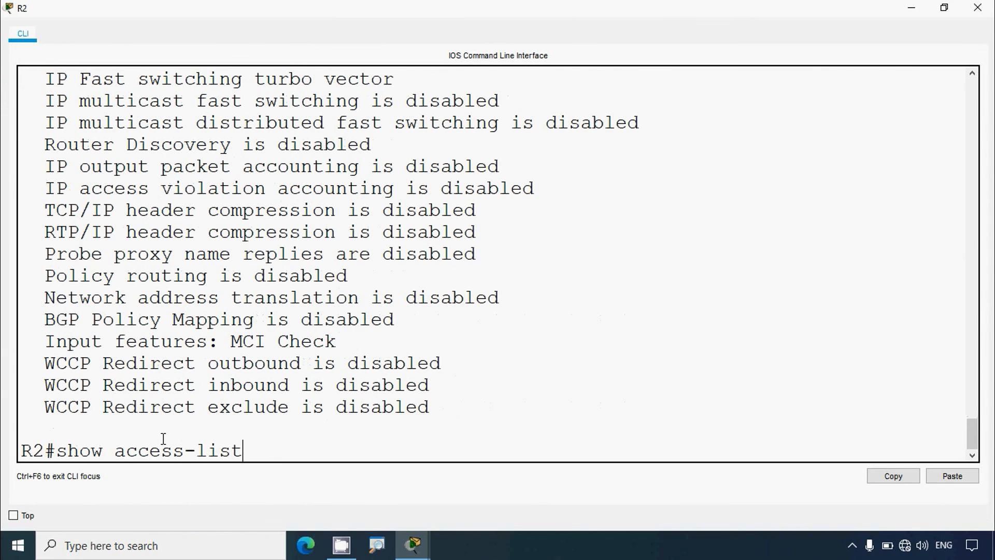
key("Return")
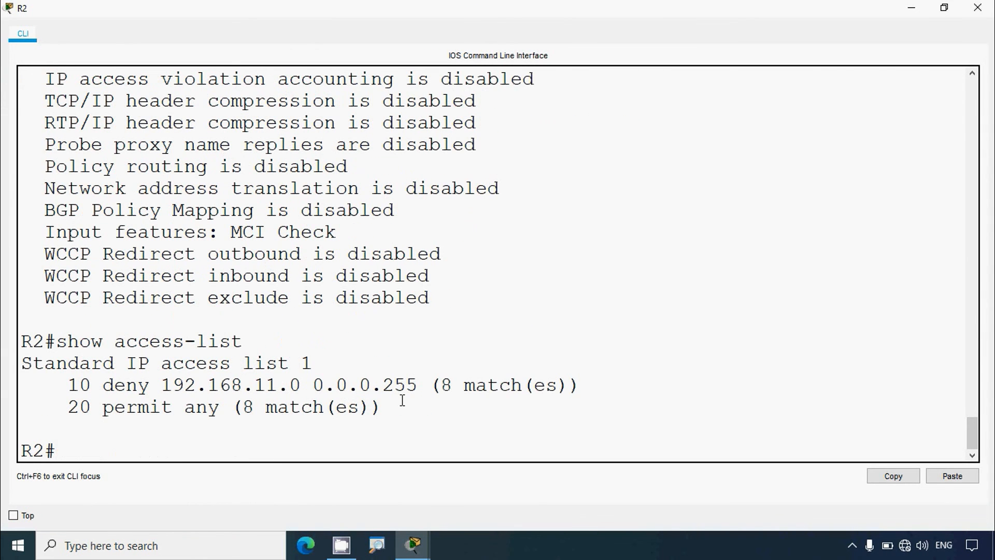
left_click_drag(442, 388, 557, 388)
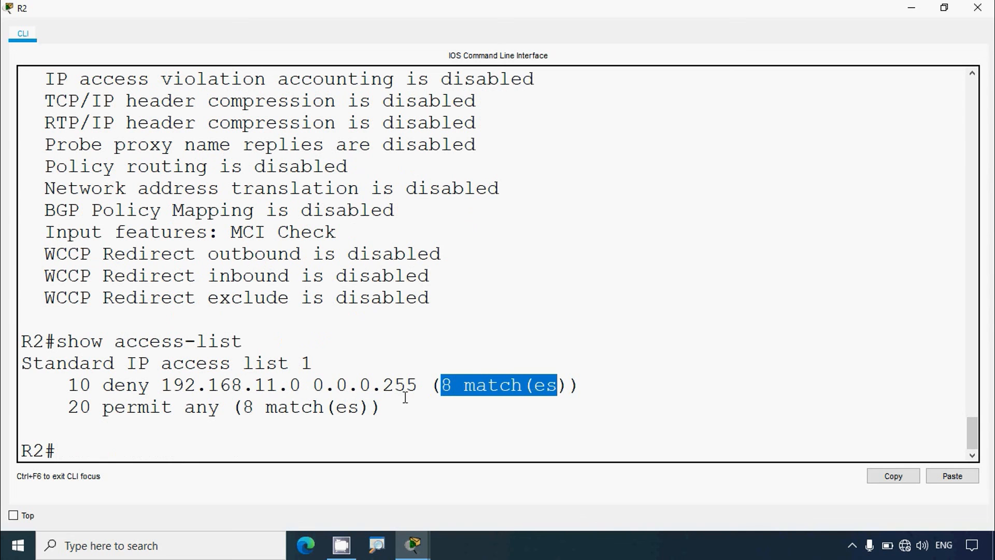
left_click_drag(246, 409, 353, 408)
left_click(210, 425)
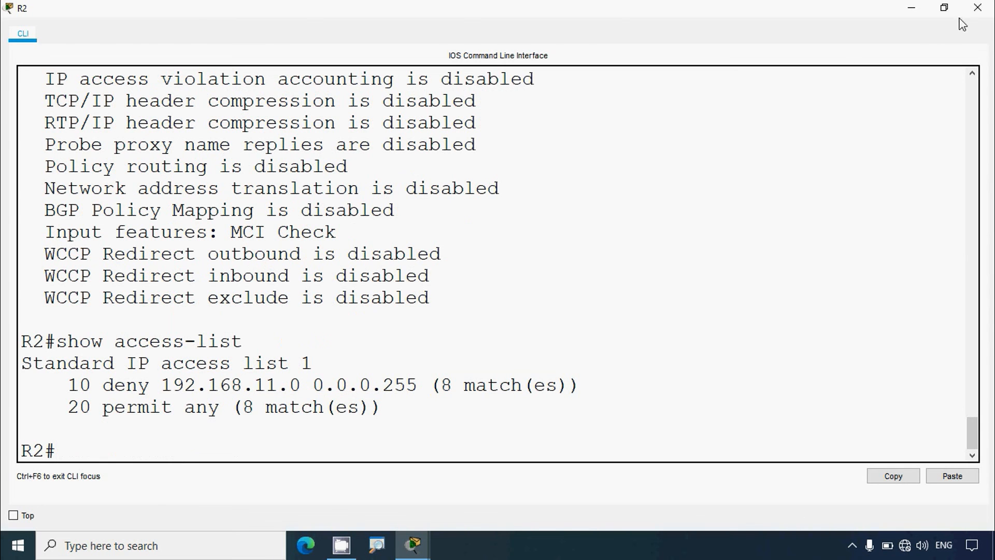
left_click(978, 8)
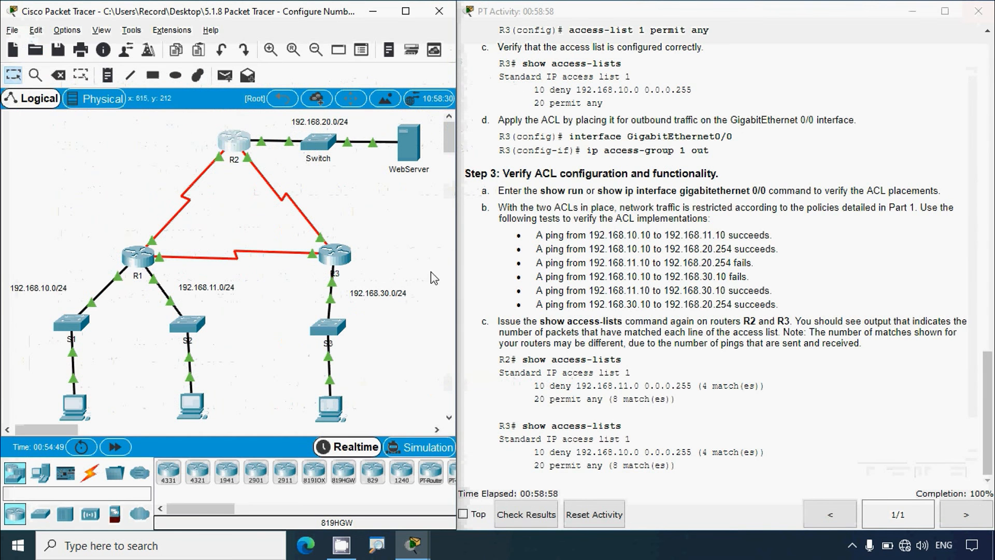
Run show access-list in R3's CLI, check the match count of ACL 1's deny entry, and minimize the R3 window
left_click(335, 254)
left_click(646, 71)
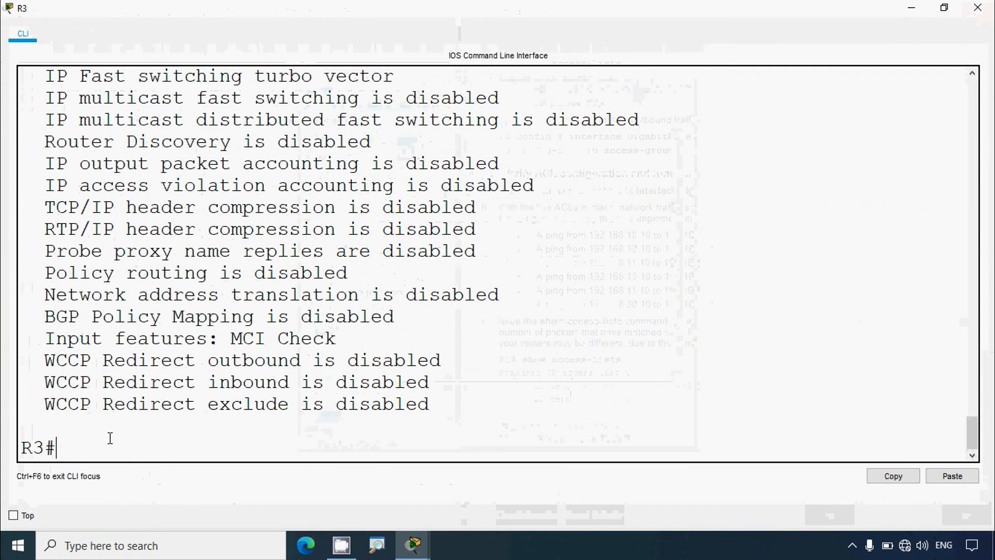
type("show ac")
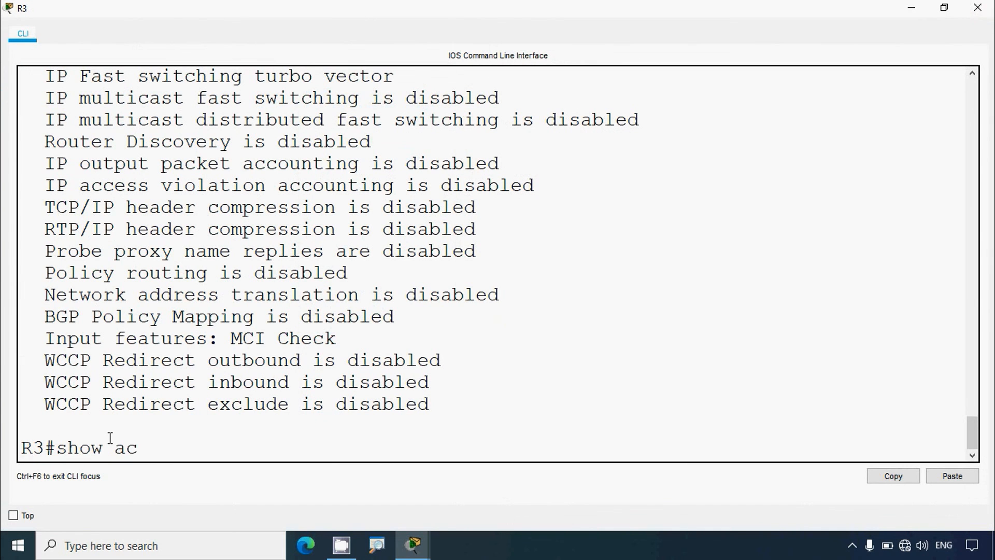
type("cess-list")
key("Return")
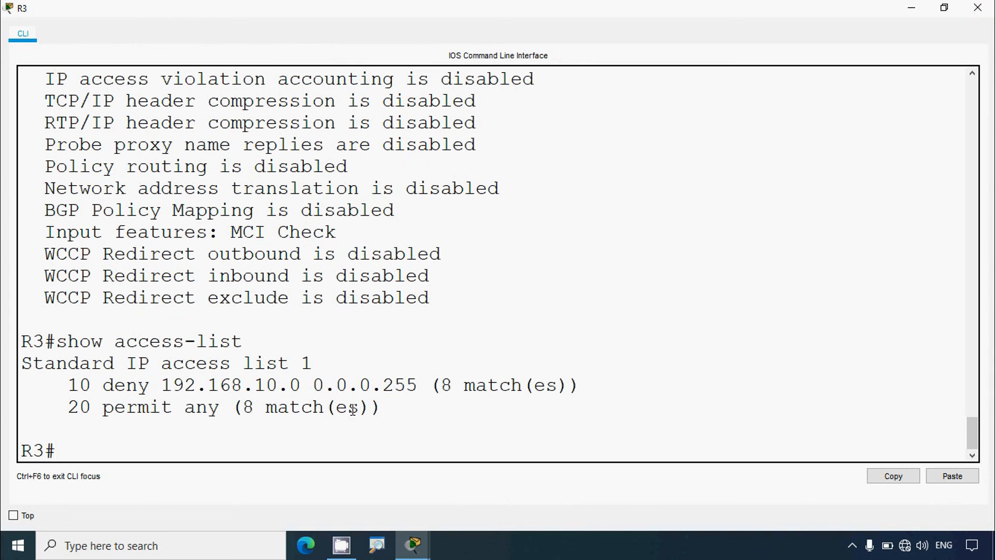
left_click_drag(441, 385, 547, 386)
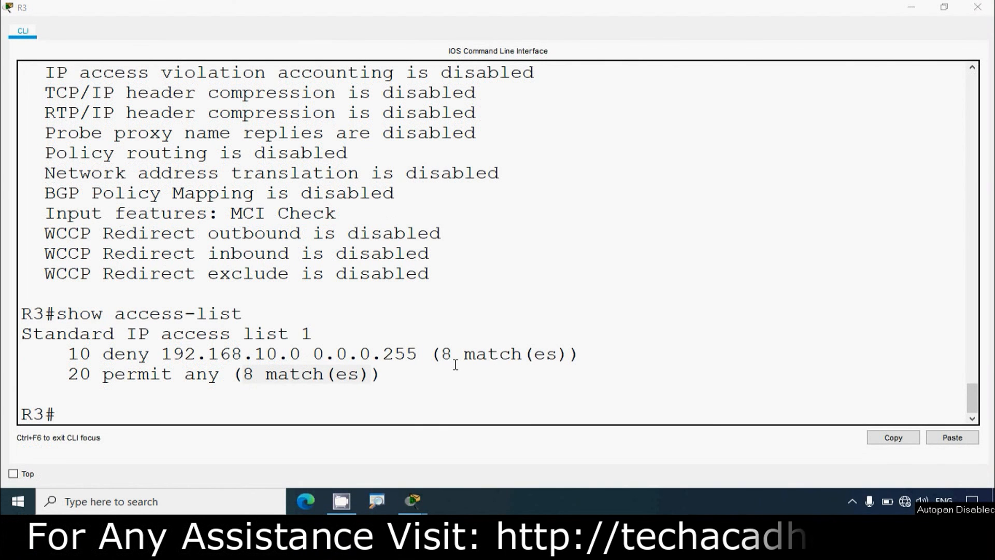
left_click_drag(441, 355, 568, 355)
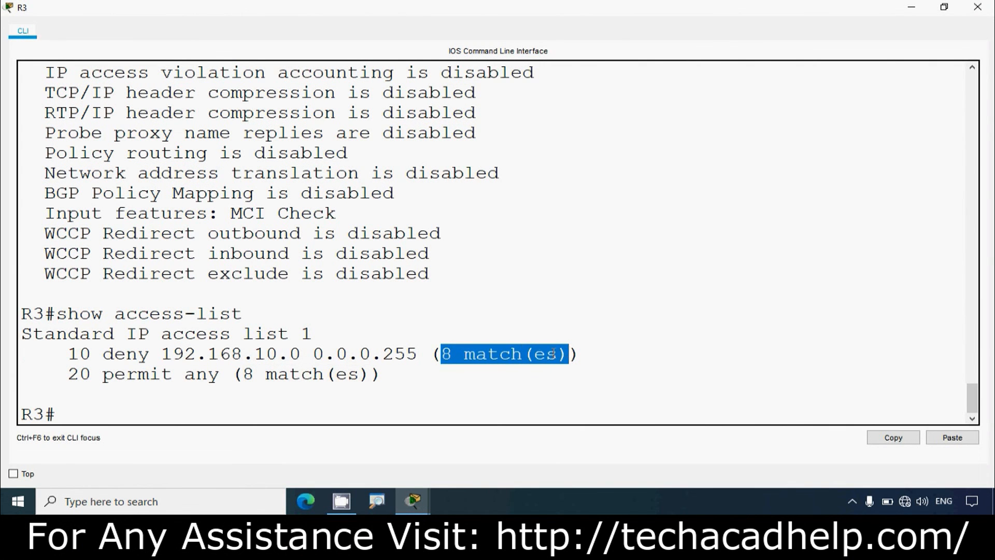
left_click(910, 7)
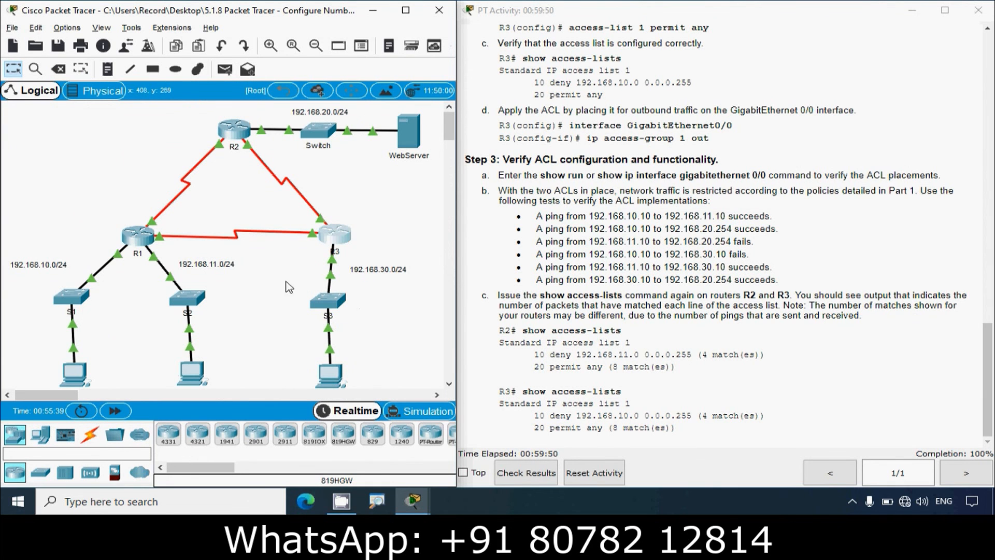
Look over the topology and return the activity instructions to the Addressing Table at the beginning
scroll(155, 350, "down", 1)
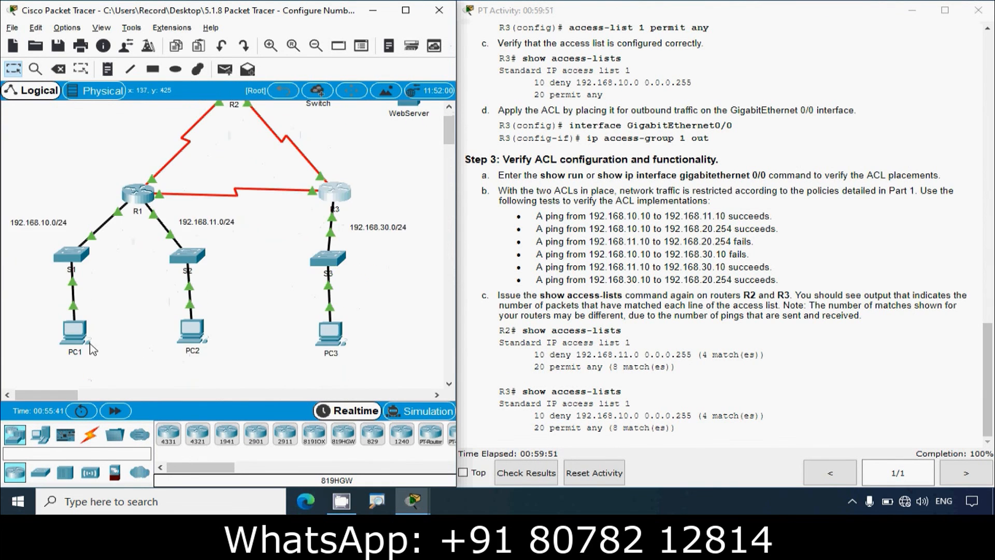
scroll(197, 344, "up", 1)
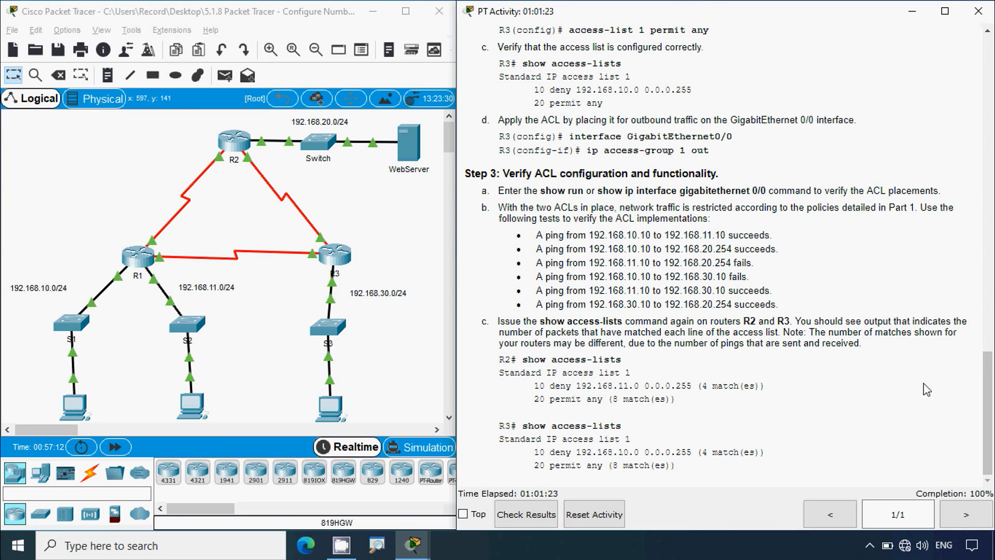
scroll(779, 362, "up", 10)
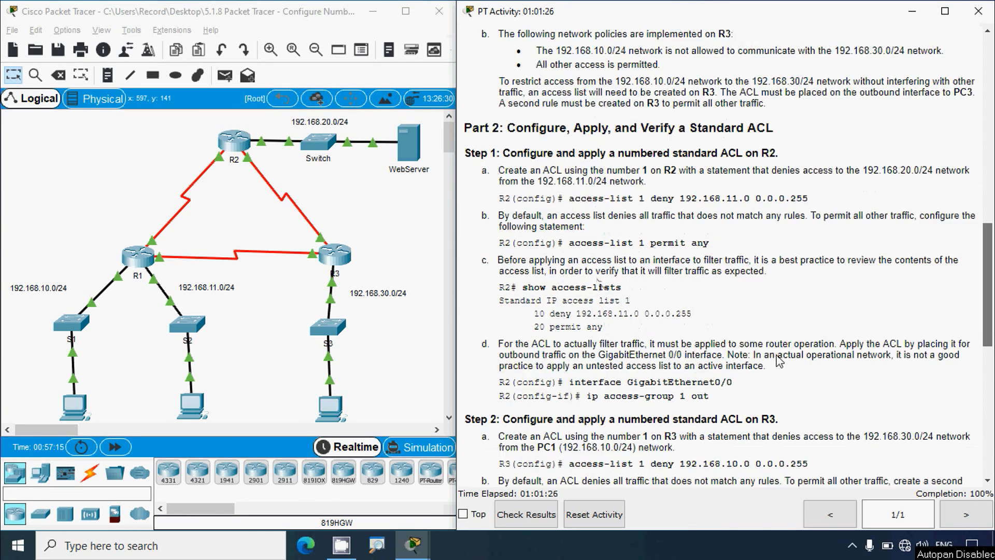
scroll(779, 361, "up", 10)
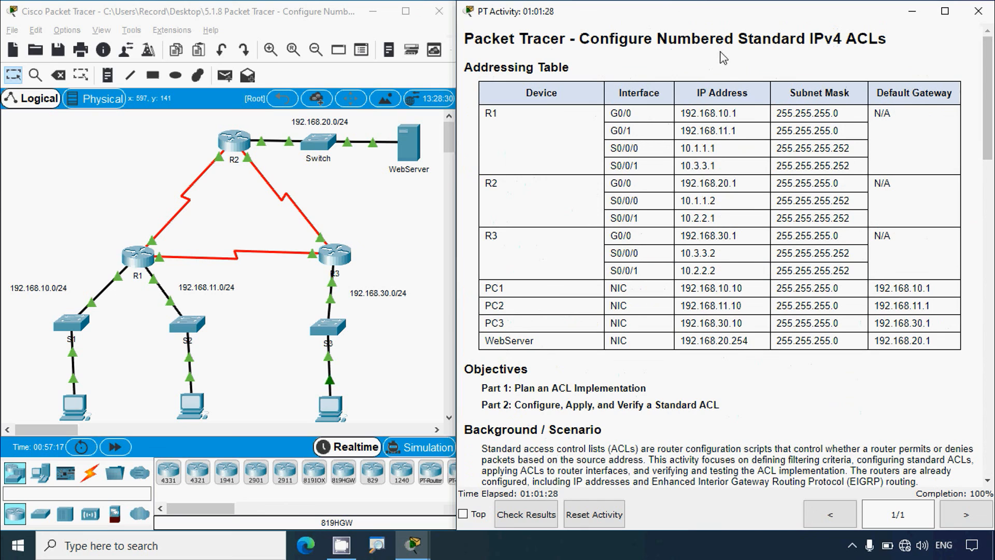